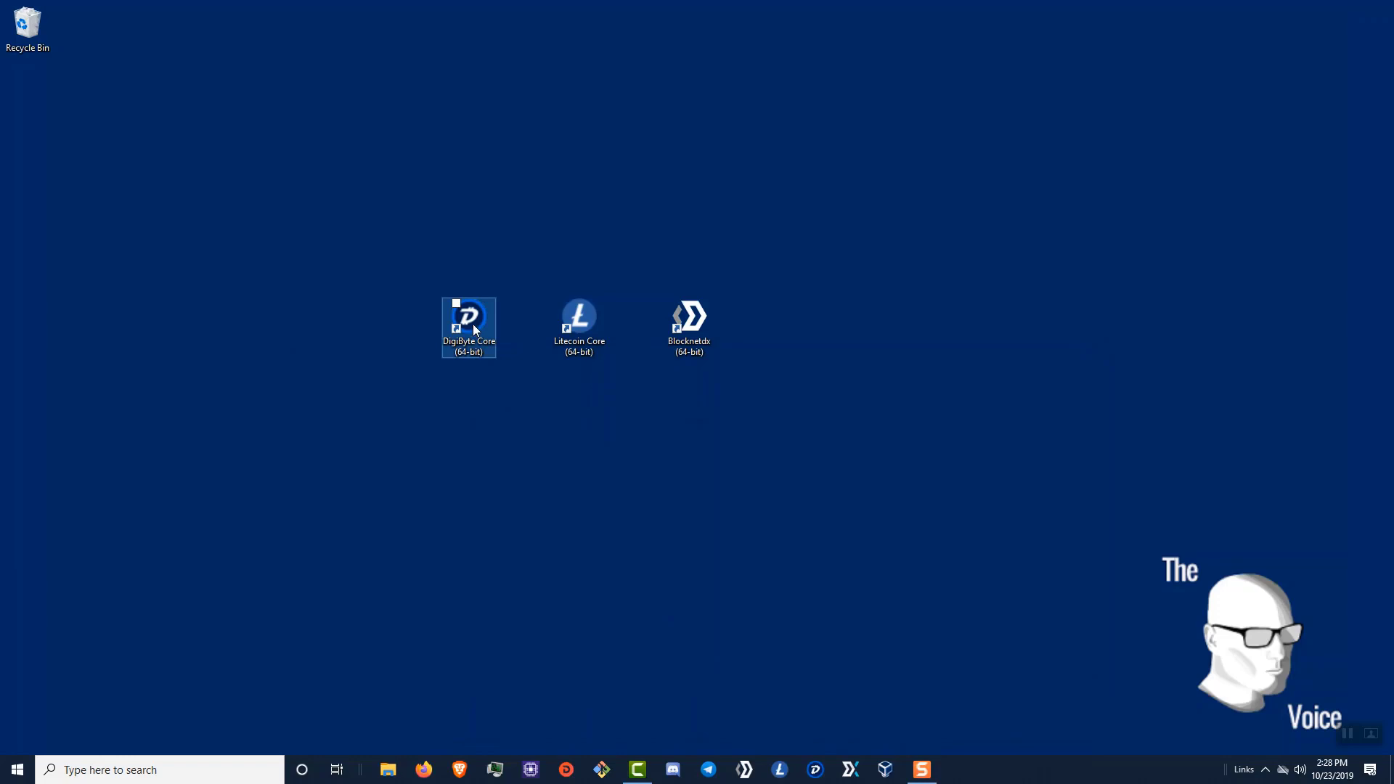
- Launch the DigiByte Core, Litecoin Core and Blocknet wallets and minimize their startup windows
double_click(473, 324)
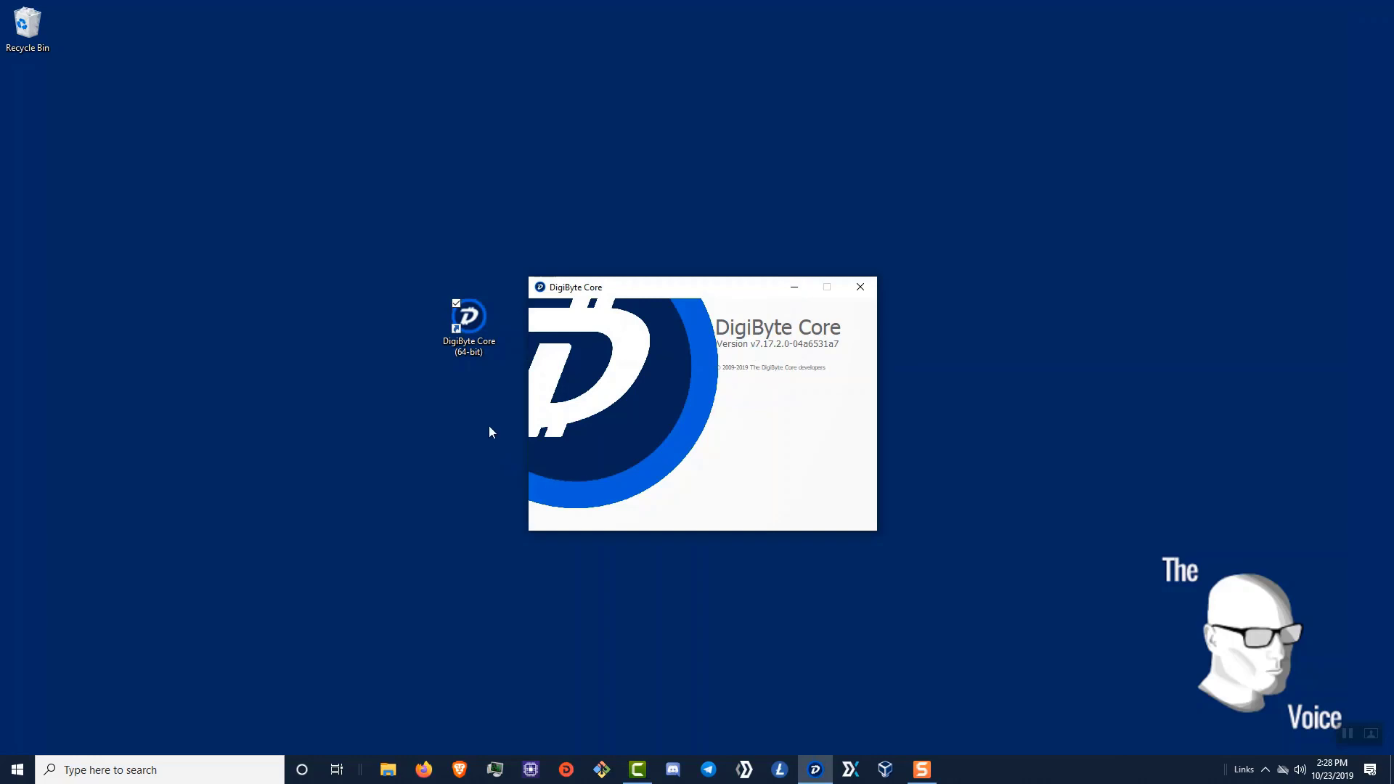
key(super+Down)
double_click(583, 321)
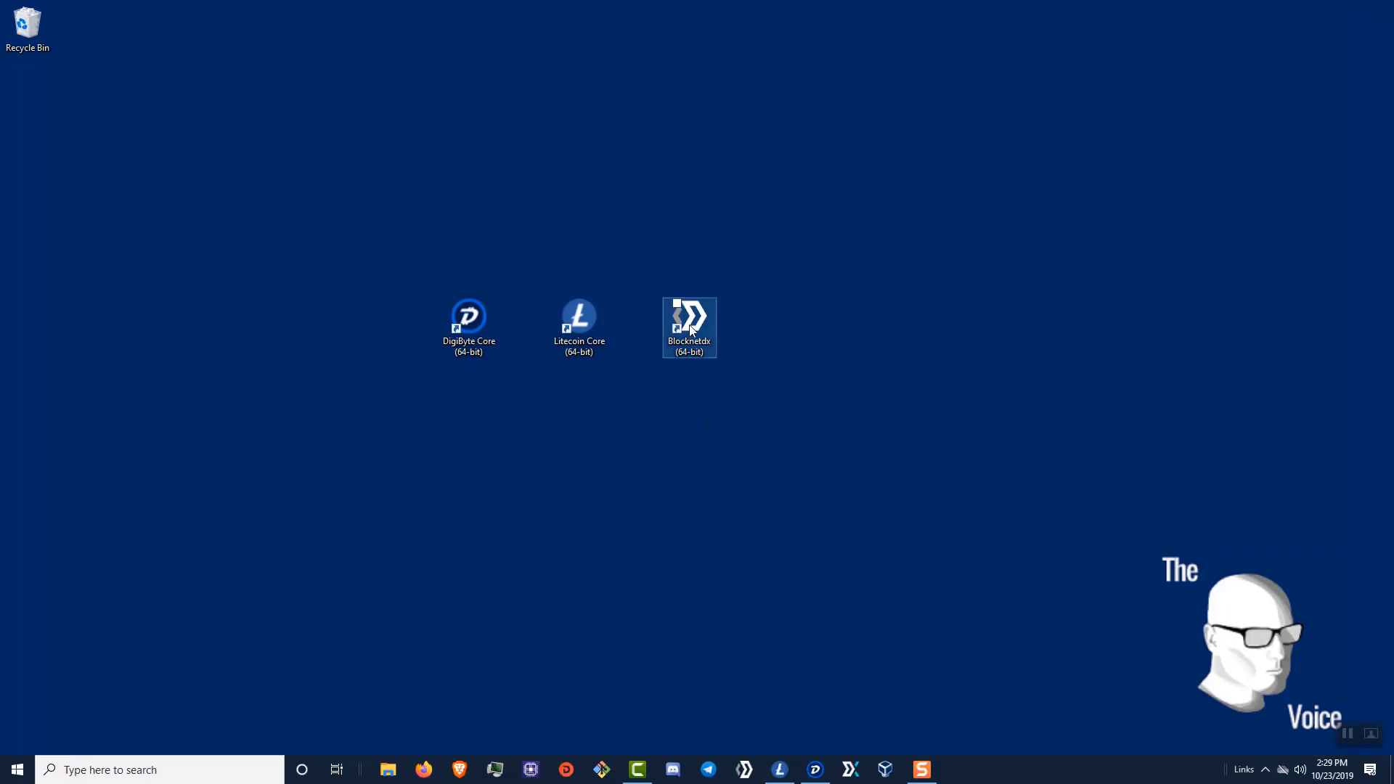
double_click(691, 331)
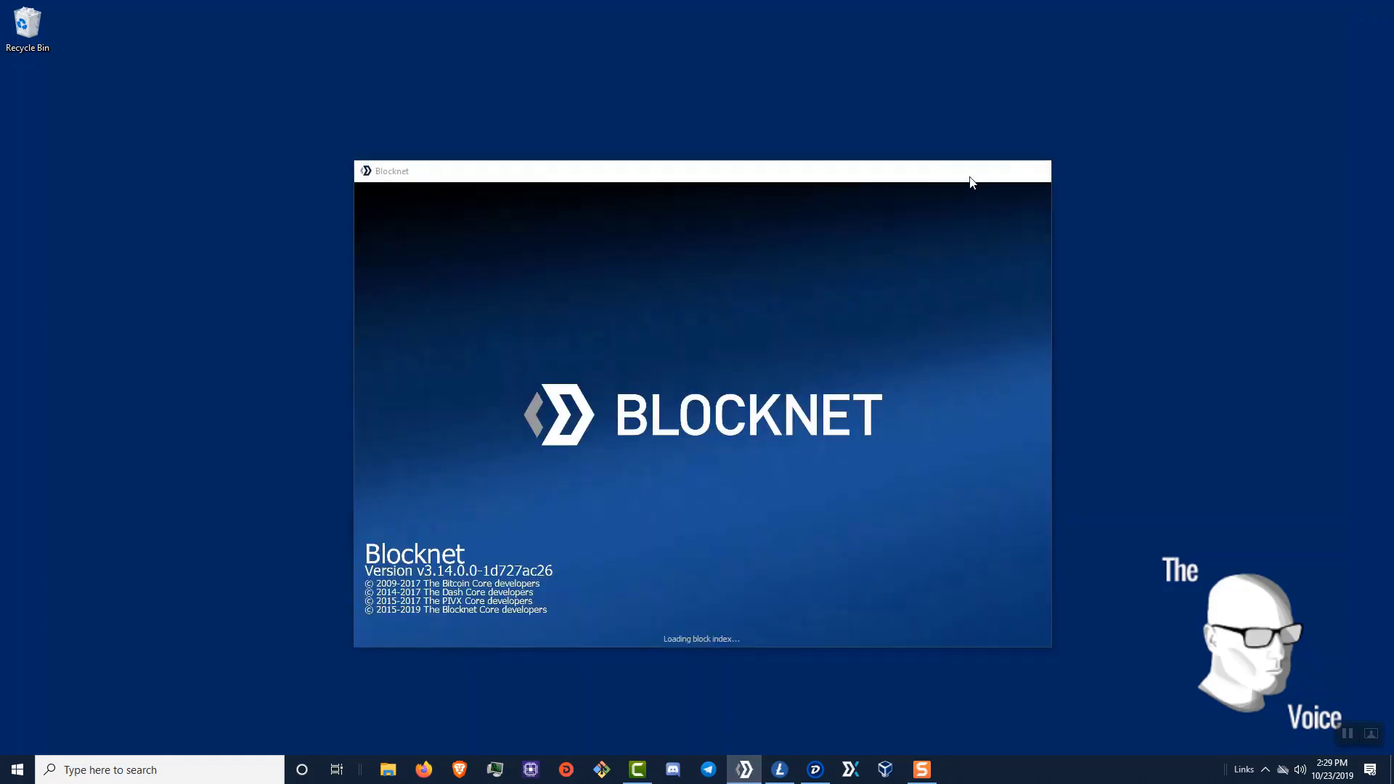
click(969, 175)
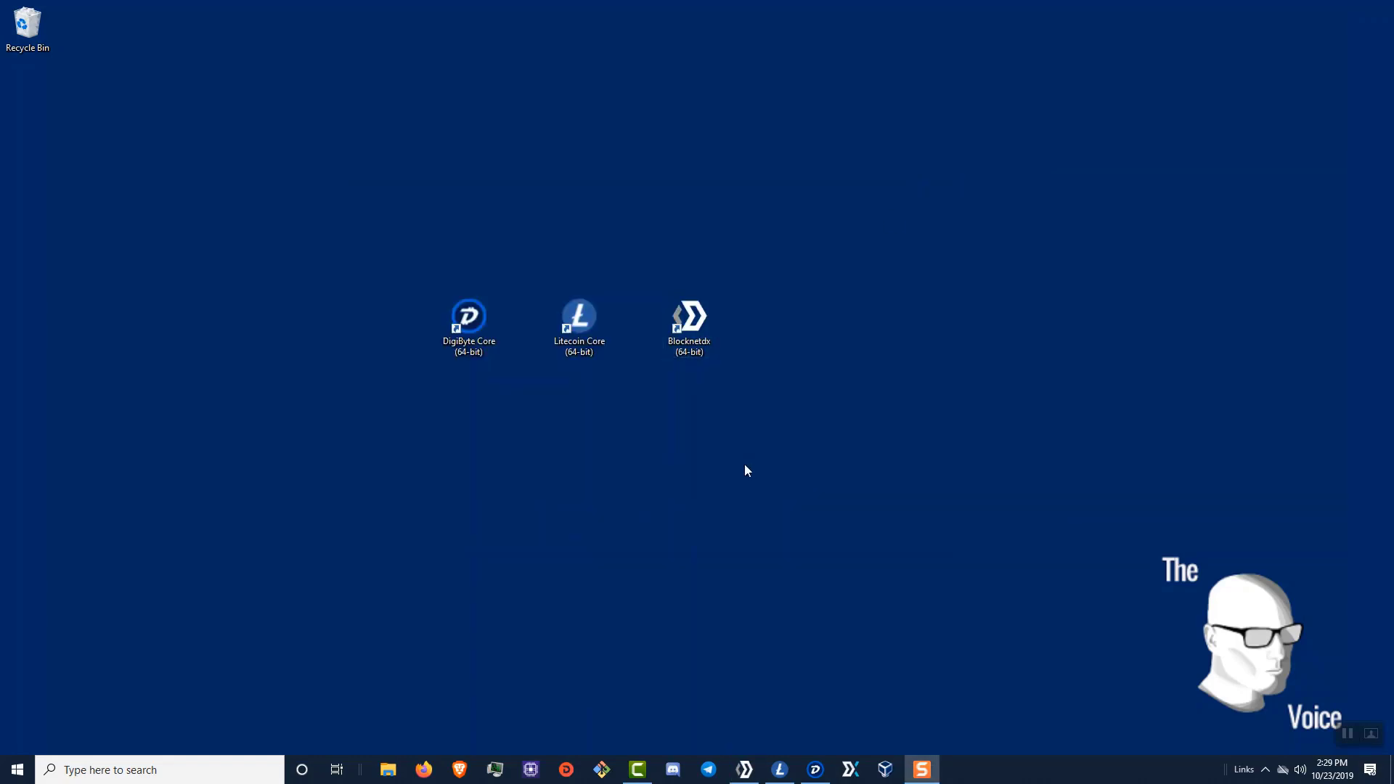
click(427, 767)
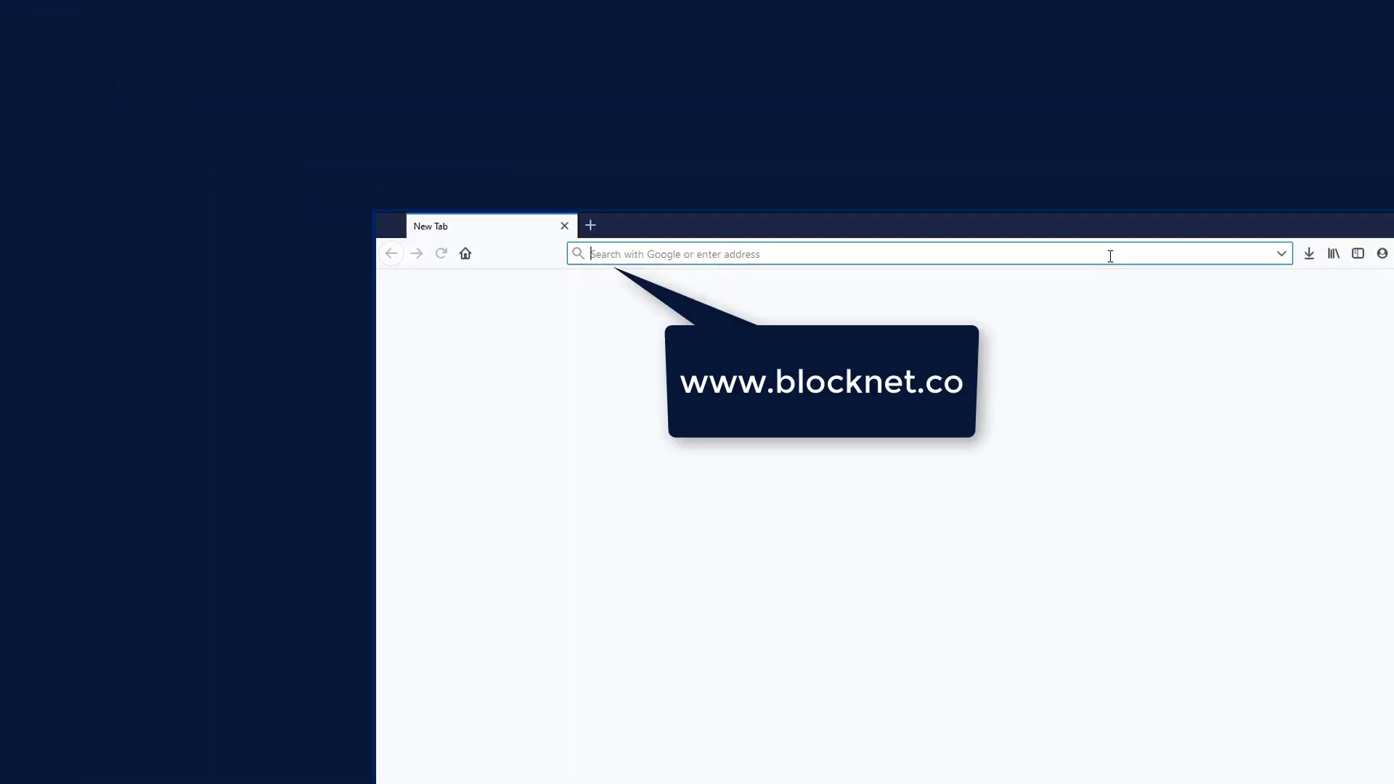
- Save the Windows BLOCK-DX-1.4.0-win.exe installer from blocknet.co, then close Firefox
text(block)
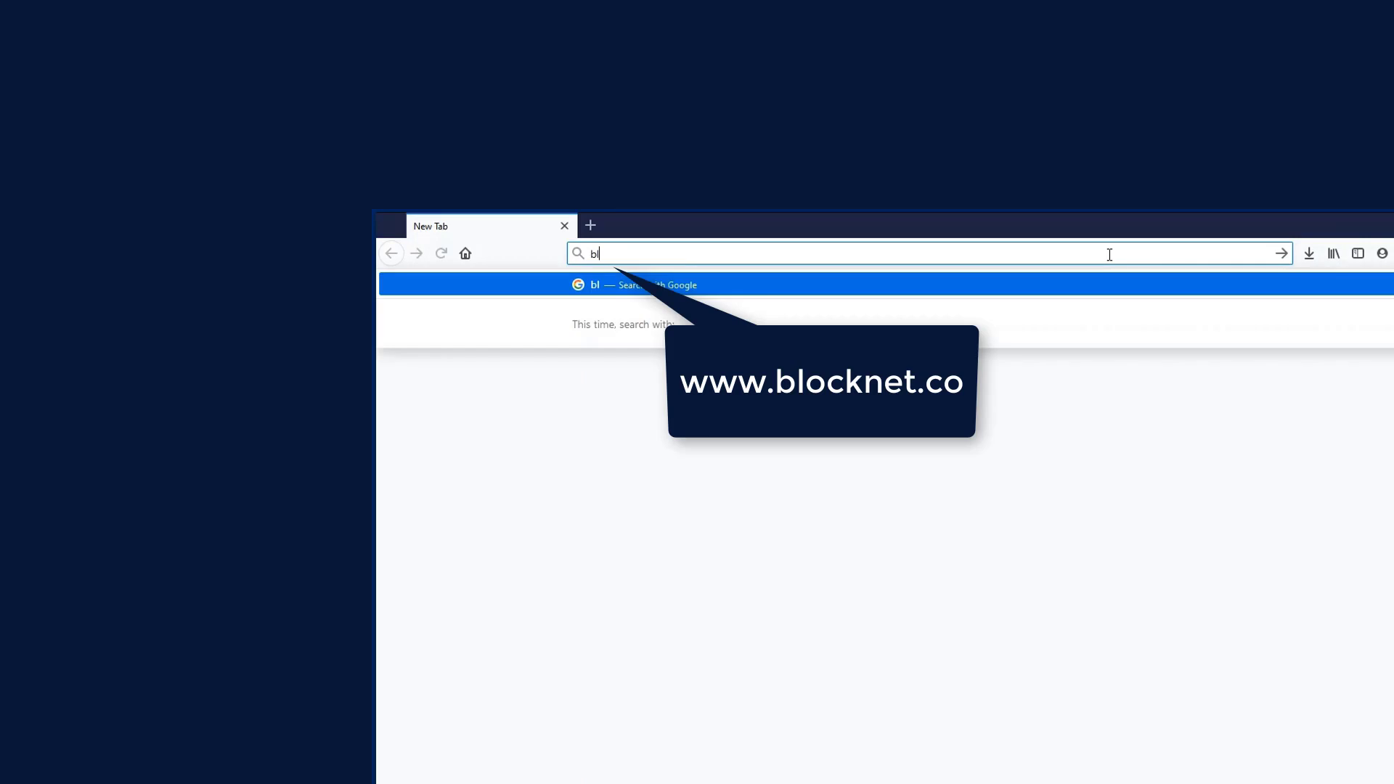
text(net.co)
key(Return)
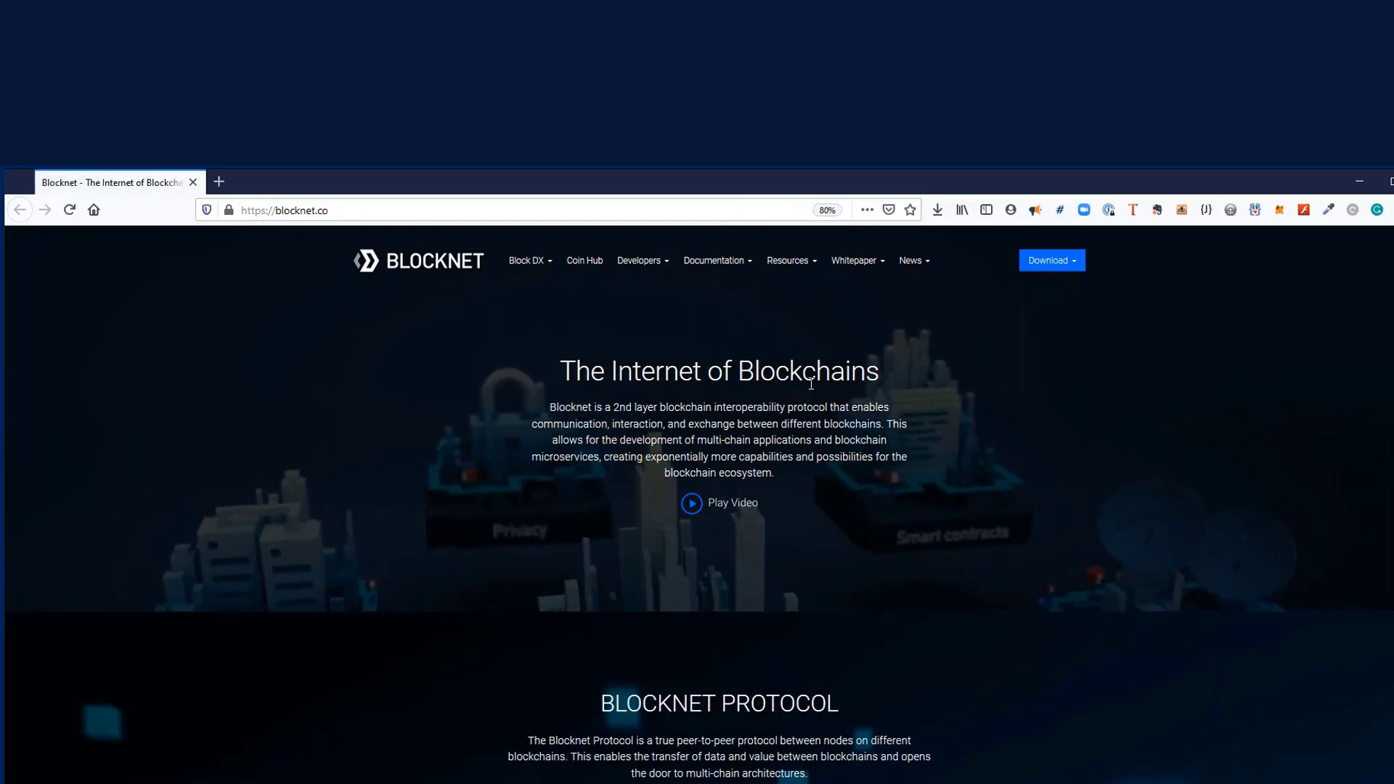
click(1056, 261)
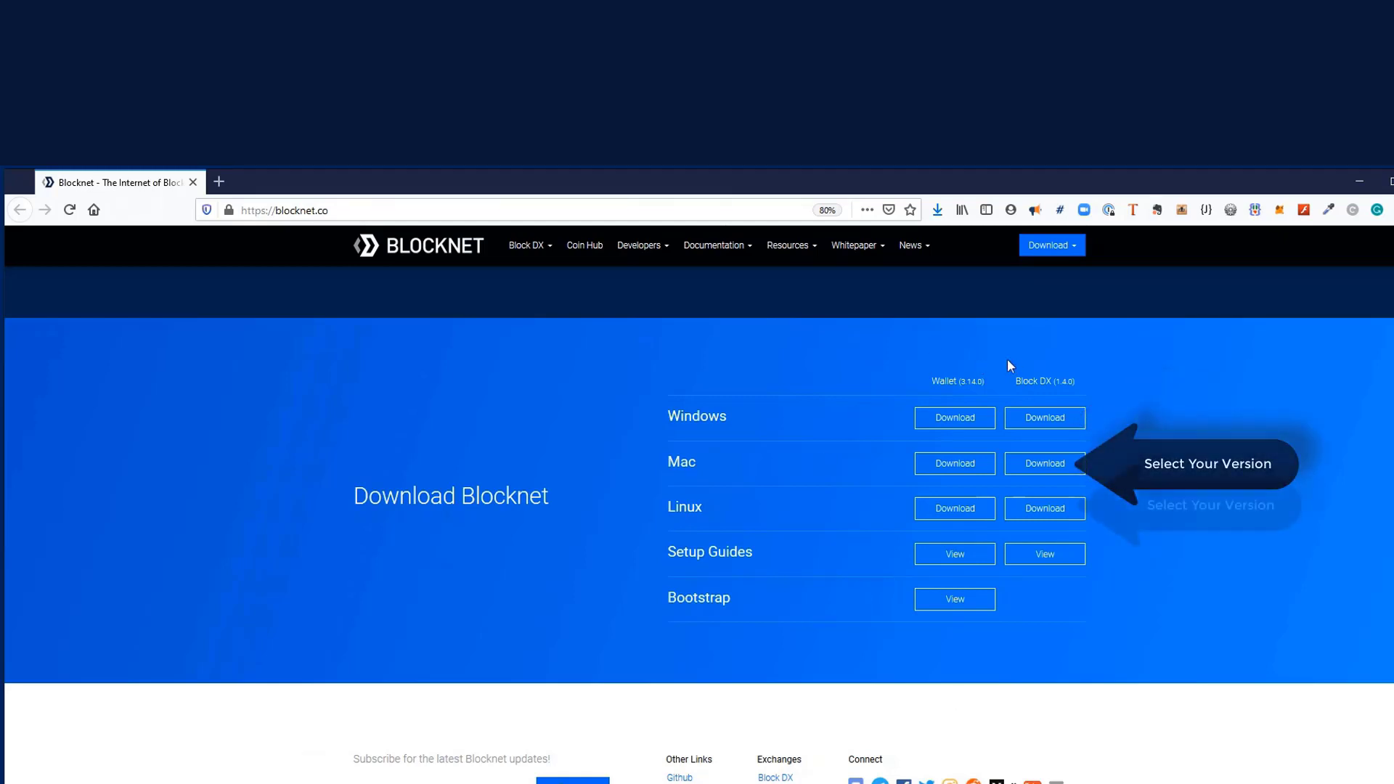
click(1056, 421)
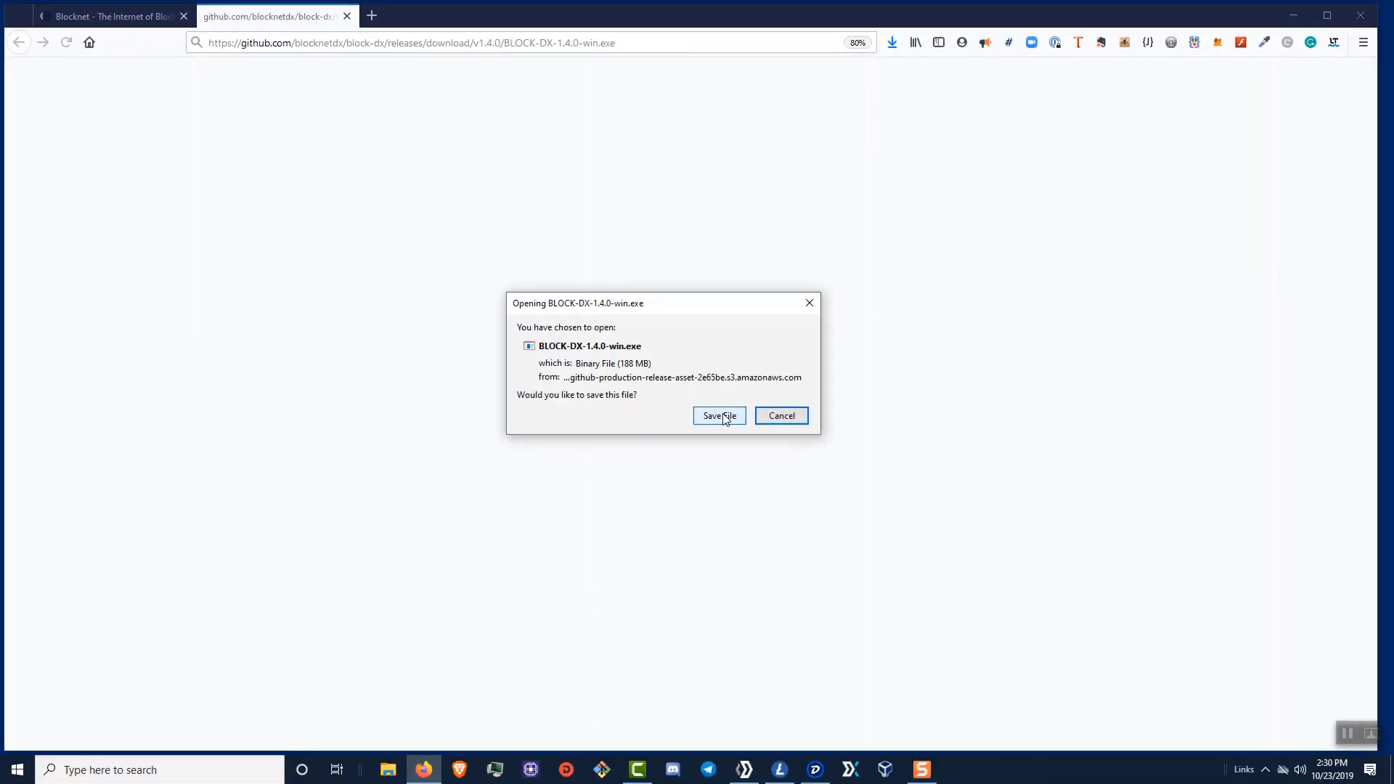
click(720, 416)
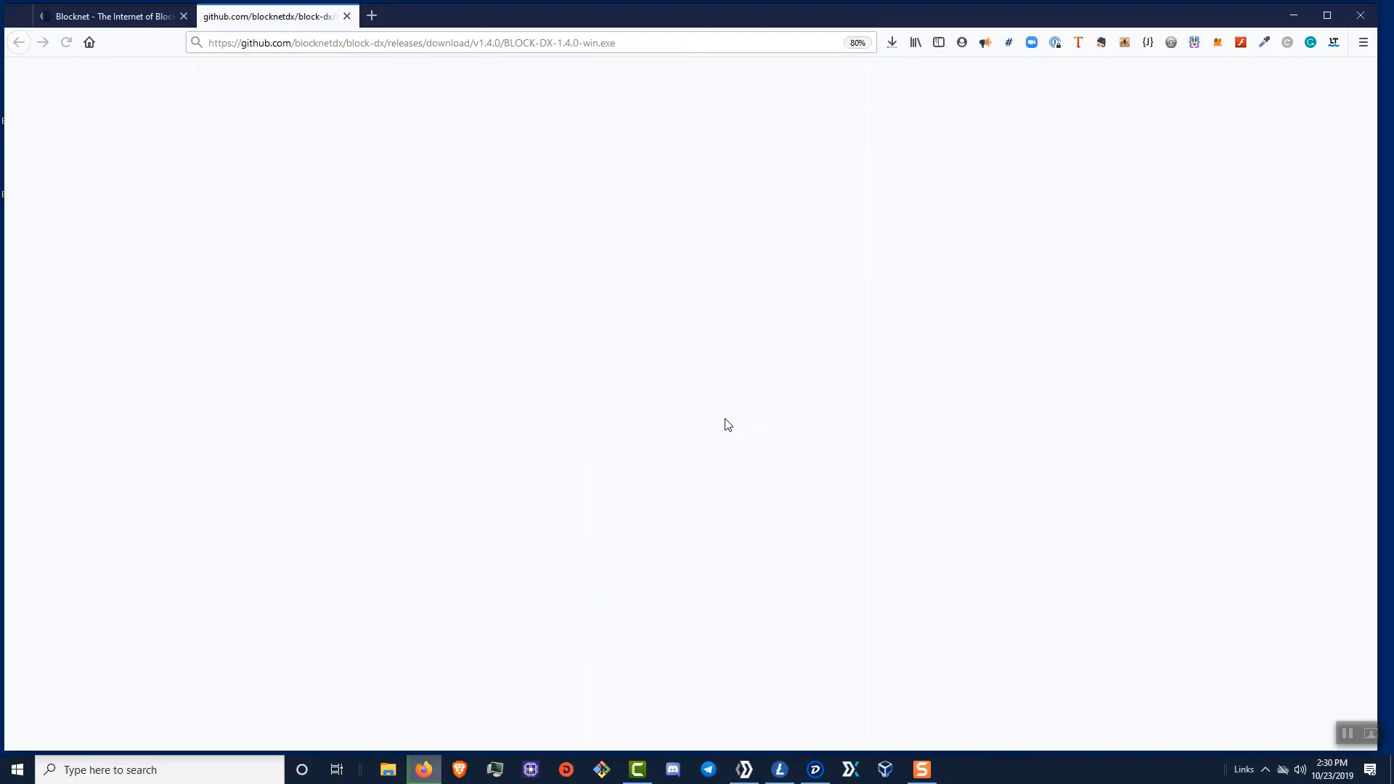
click(898, 43)
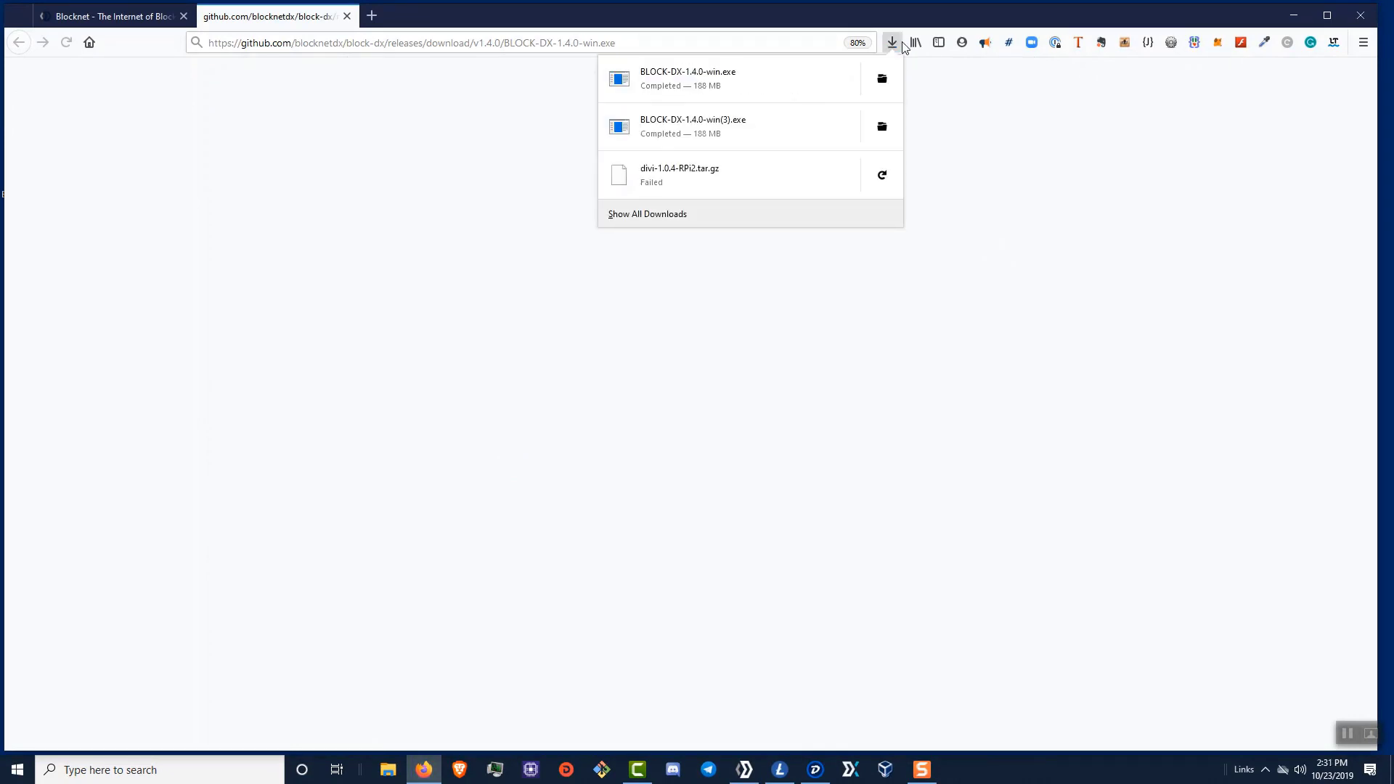
click(1361, 15)
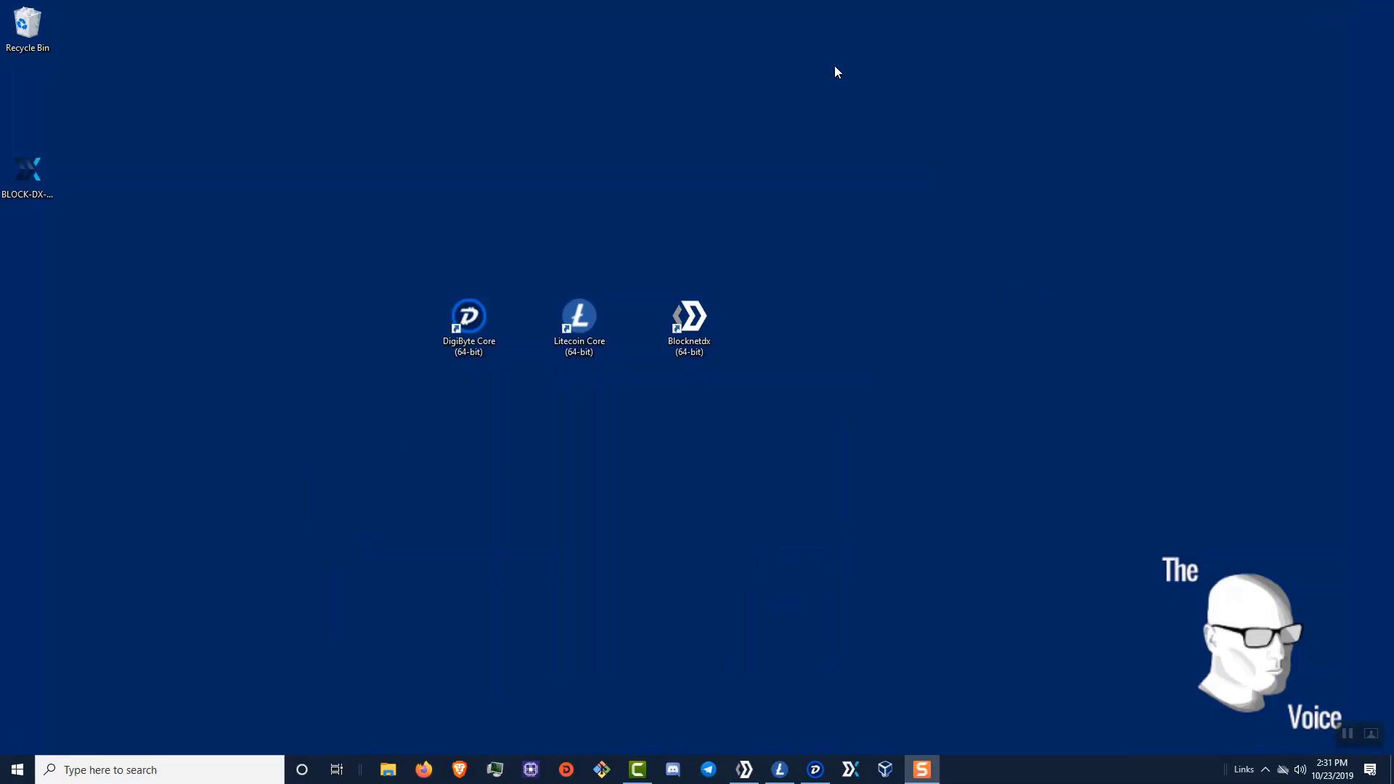
- Run the BLOCK-DX installer, using More info and Run anyway to get past SmartScreen
drag(26, 181, 568, 450)
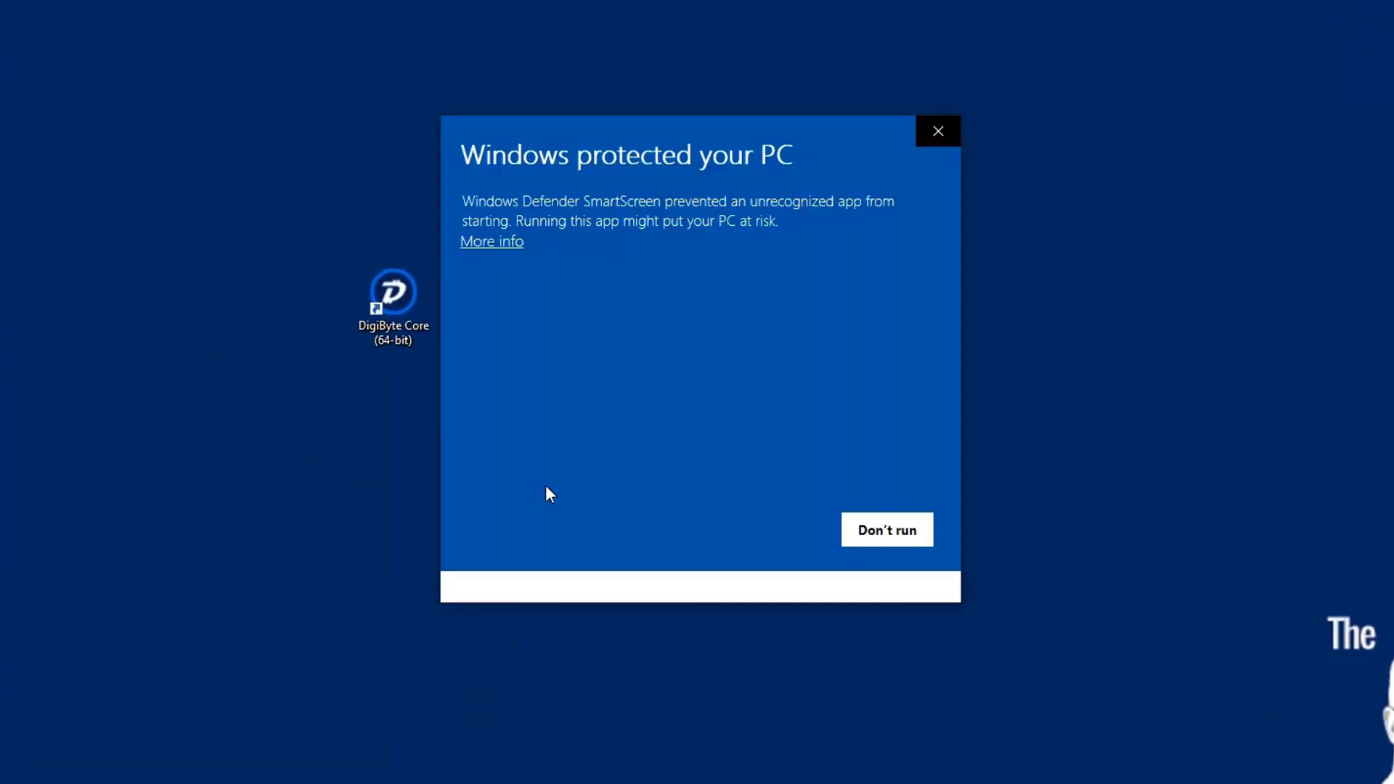
click(485, 247)
click(798, 560)
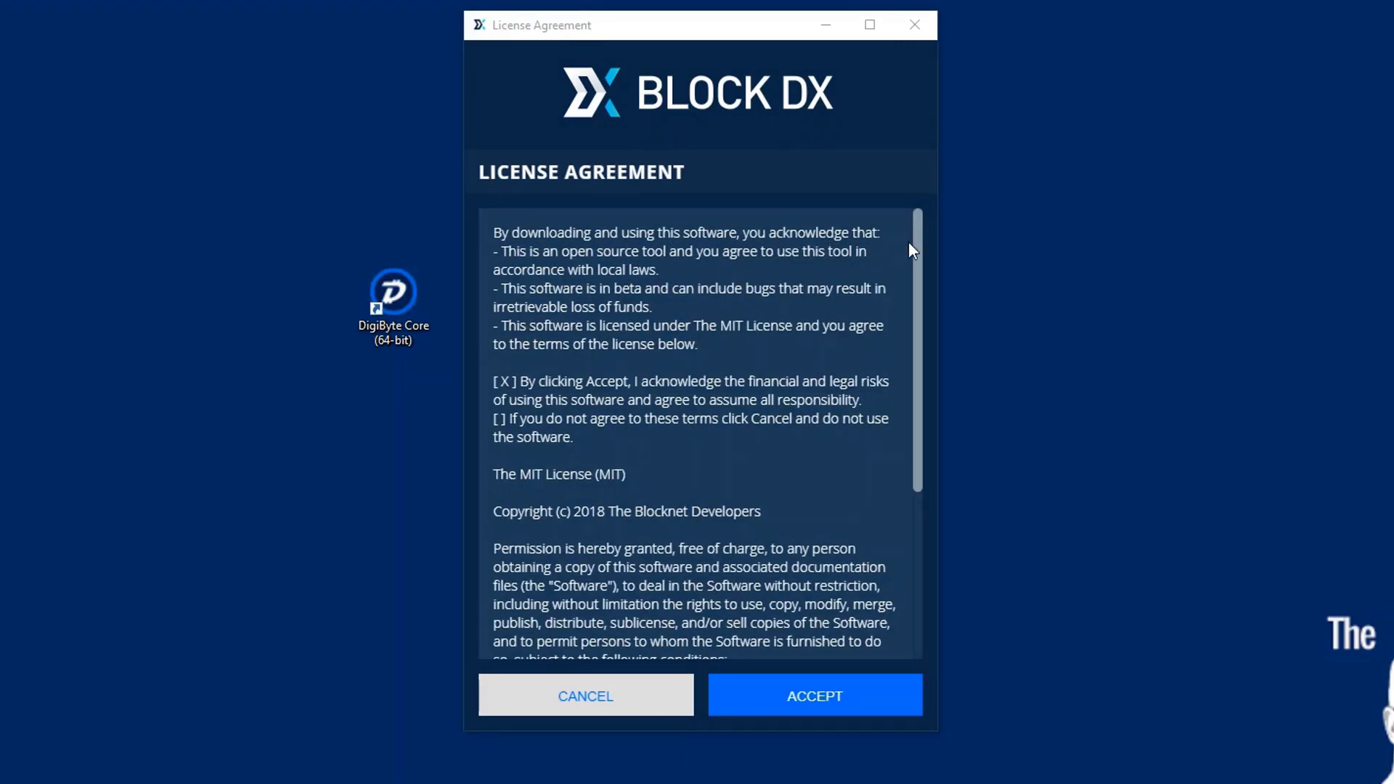
- Scroll through the Block DX licence agreement and accept it
drag(915, 237, 931, 445)
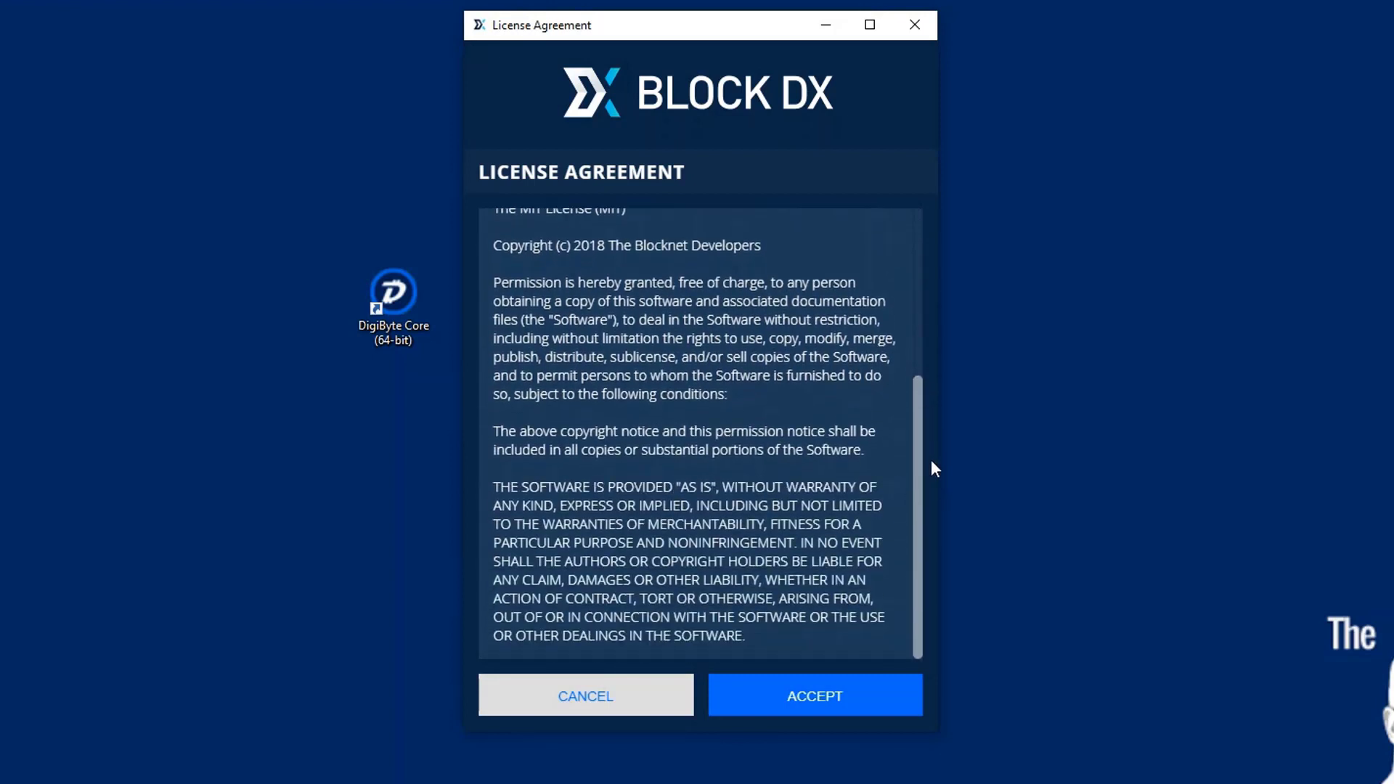
click(796, 697)
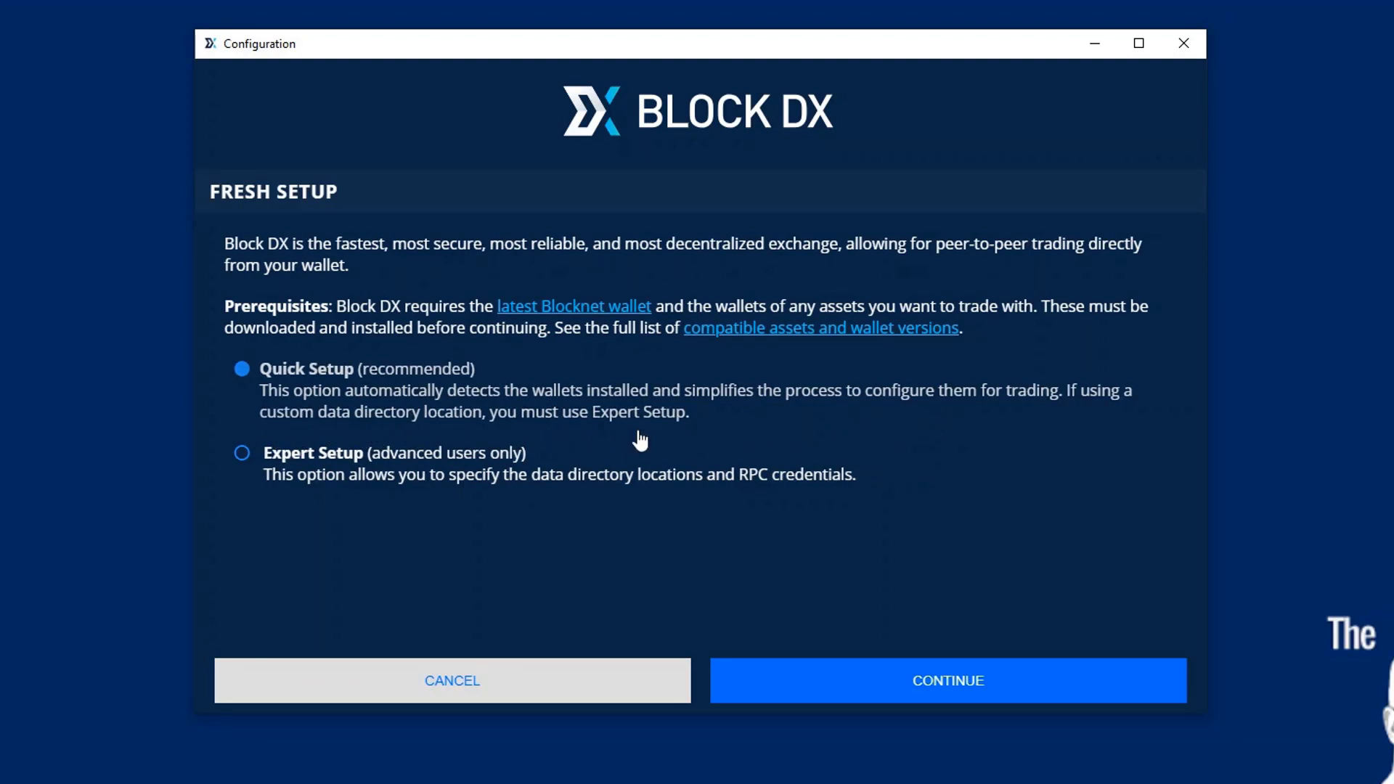
- Switch to Expert Setup and tick the DigiByte (DGB) and Litecoin (LTC) wallets
click(241, 455)
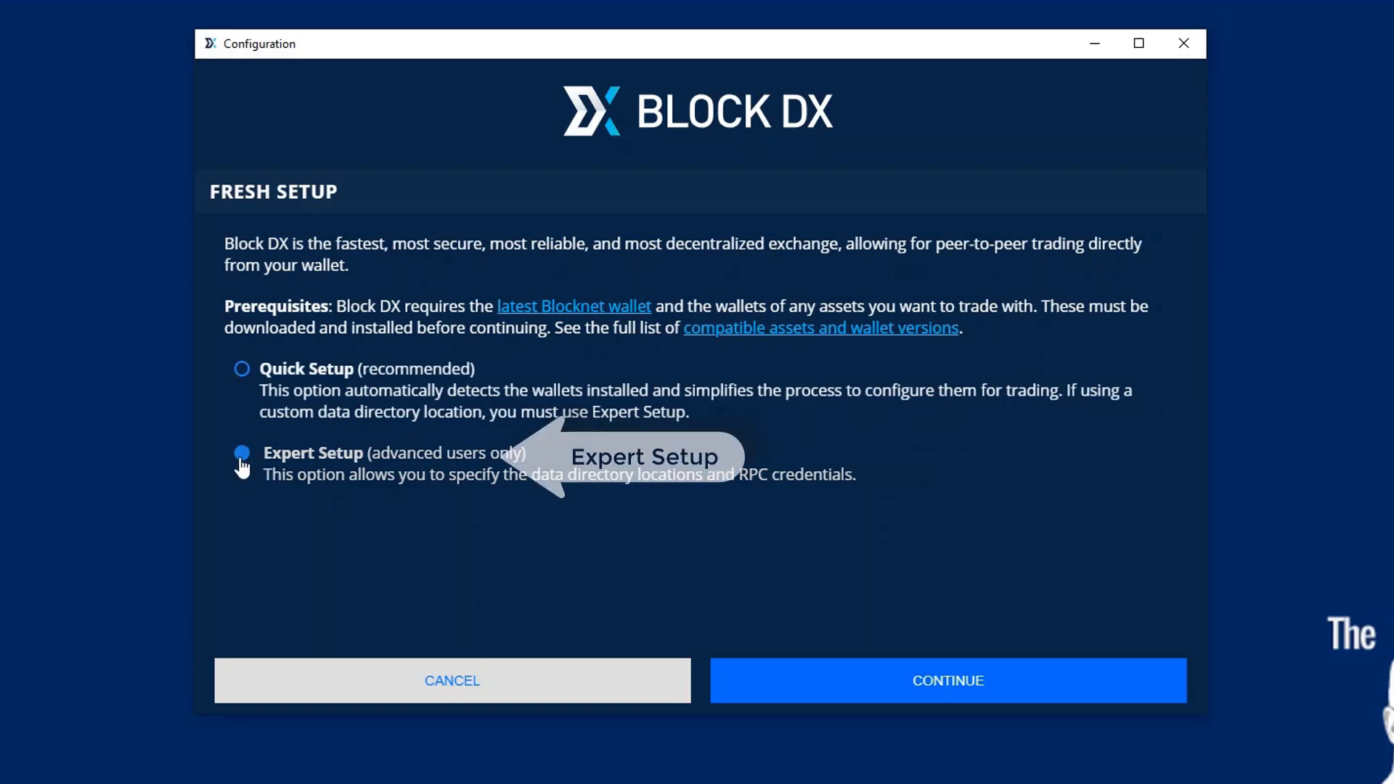
click(813, 679)
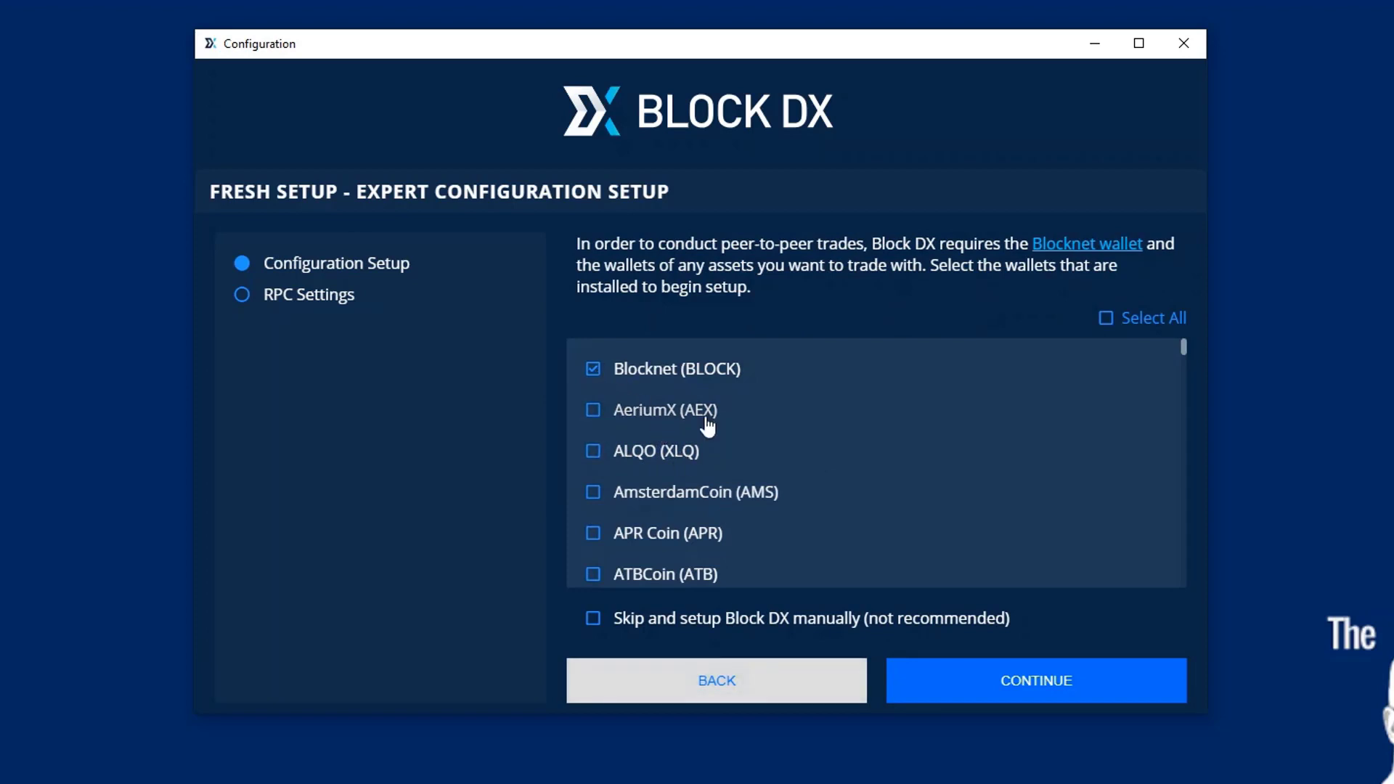
scroll(712, 432, down, 5)
scroll(716, 441, down, 7)
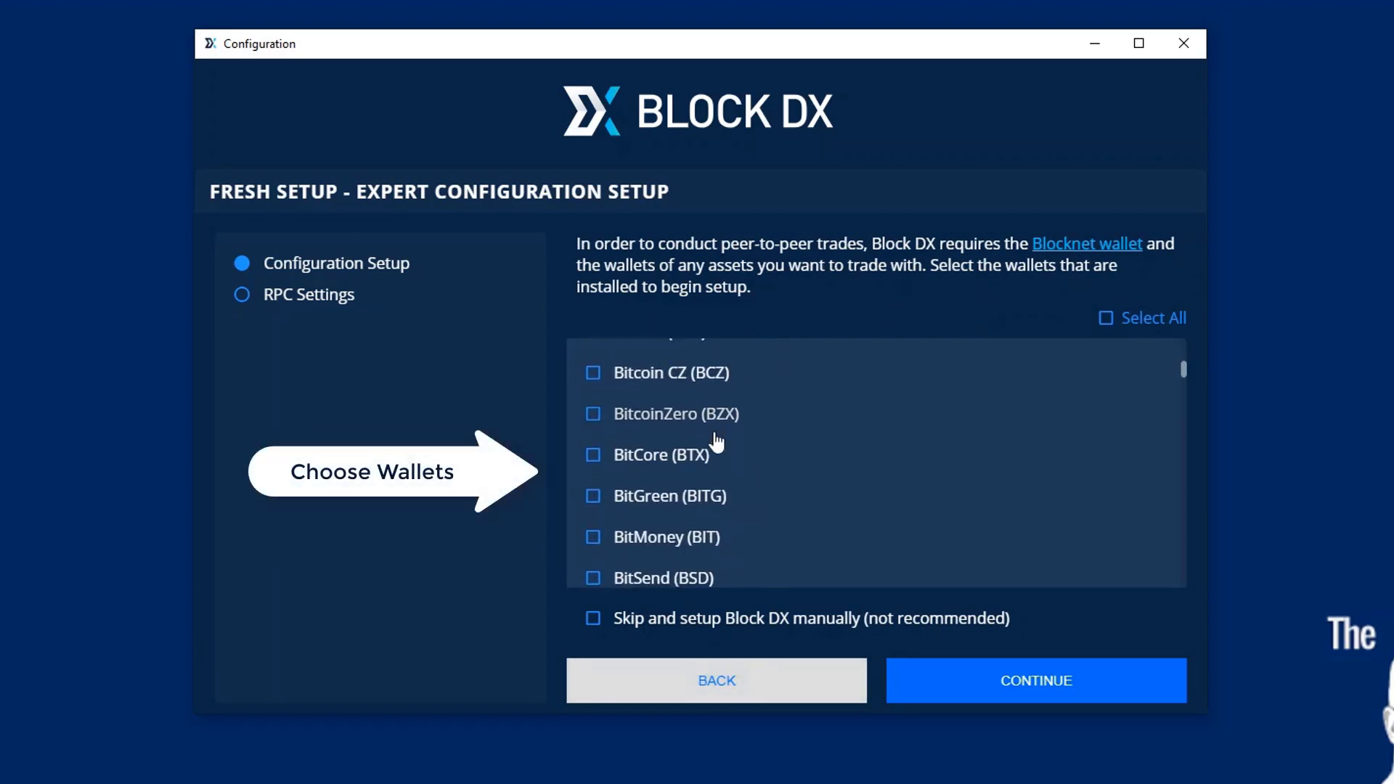
scroll(717, 441, down, 4)
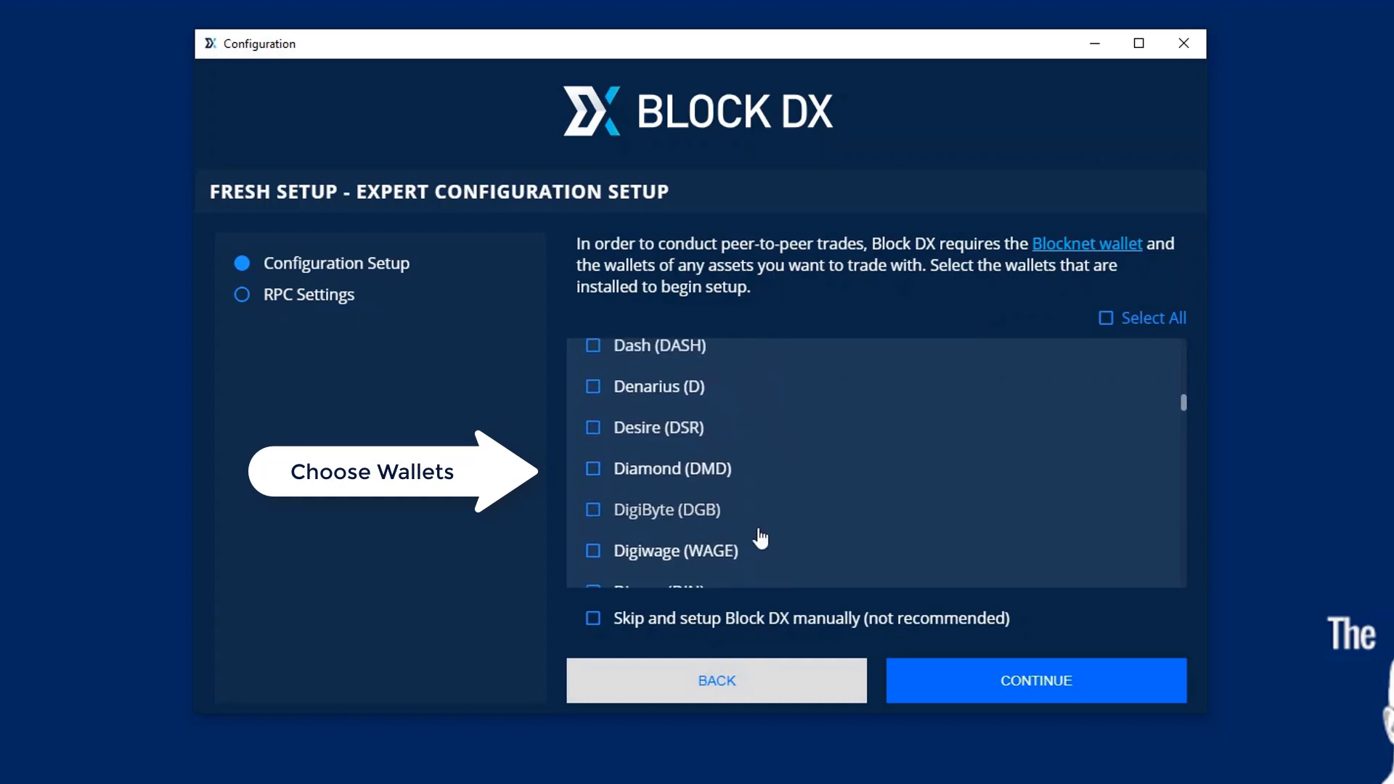
click(593, 511)
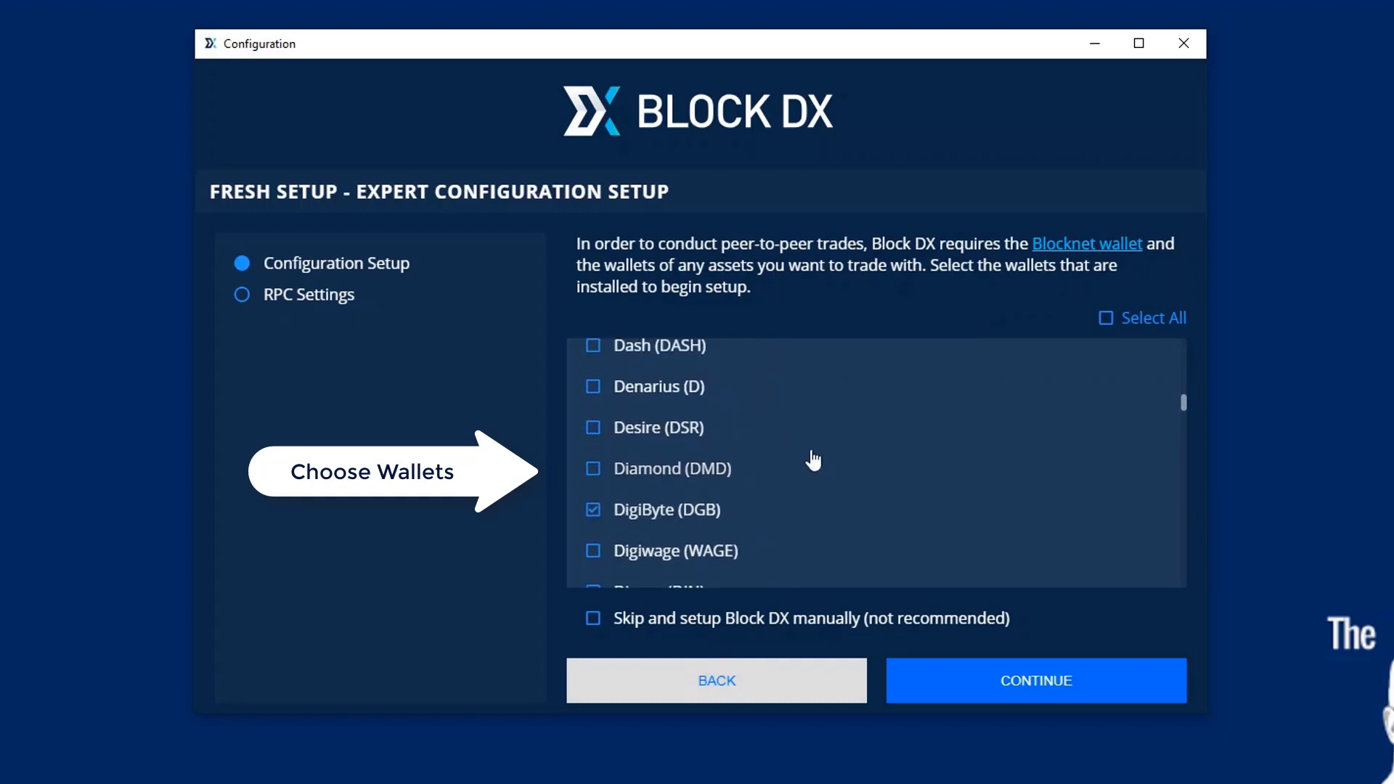
scroll(813, 460, down, 4)
scroll(813, 460, down, 5)
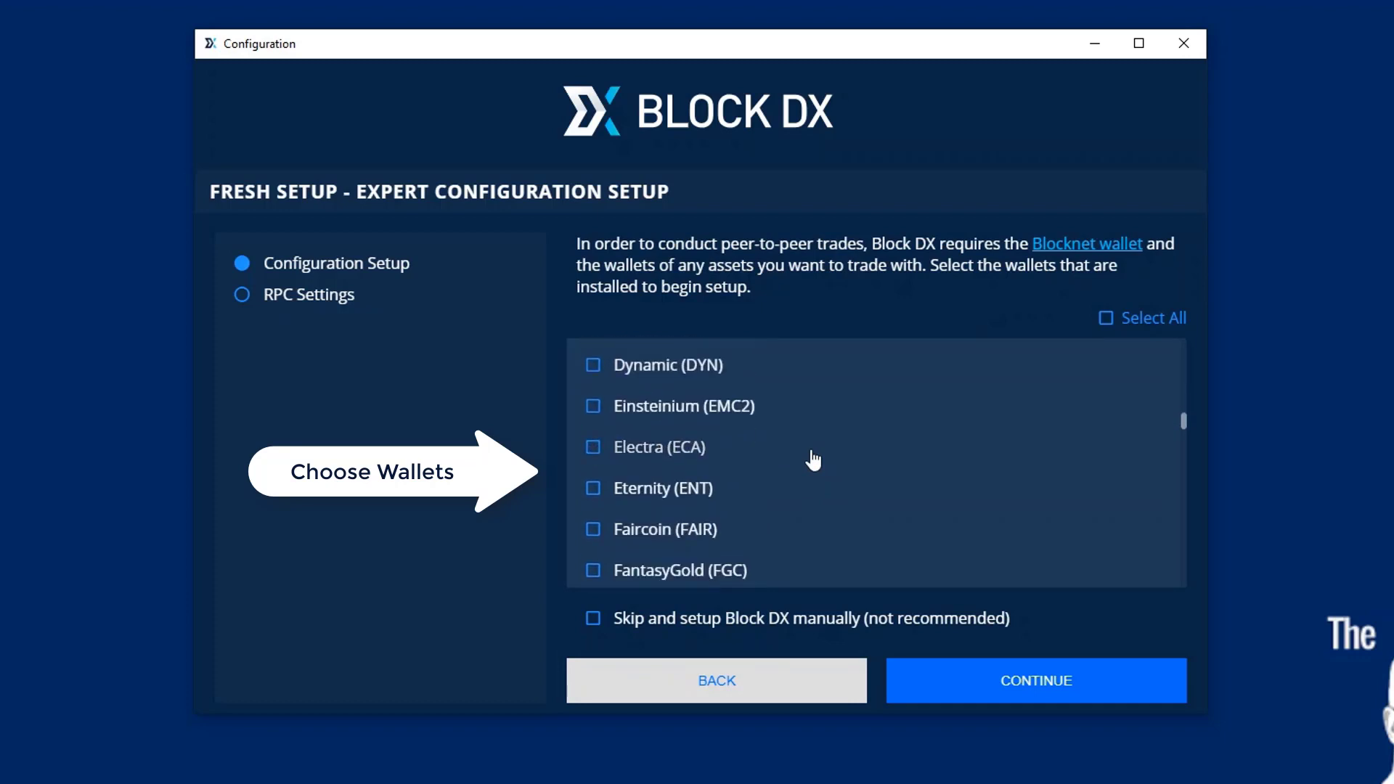
scroll(812, 460, down, 6)
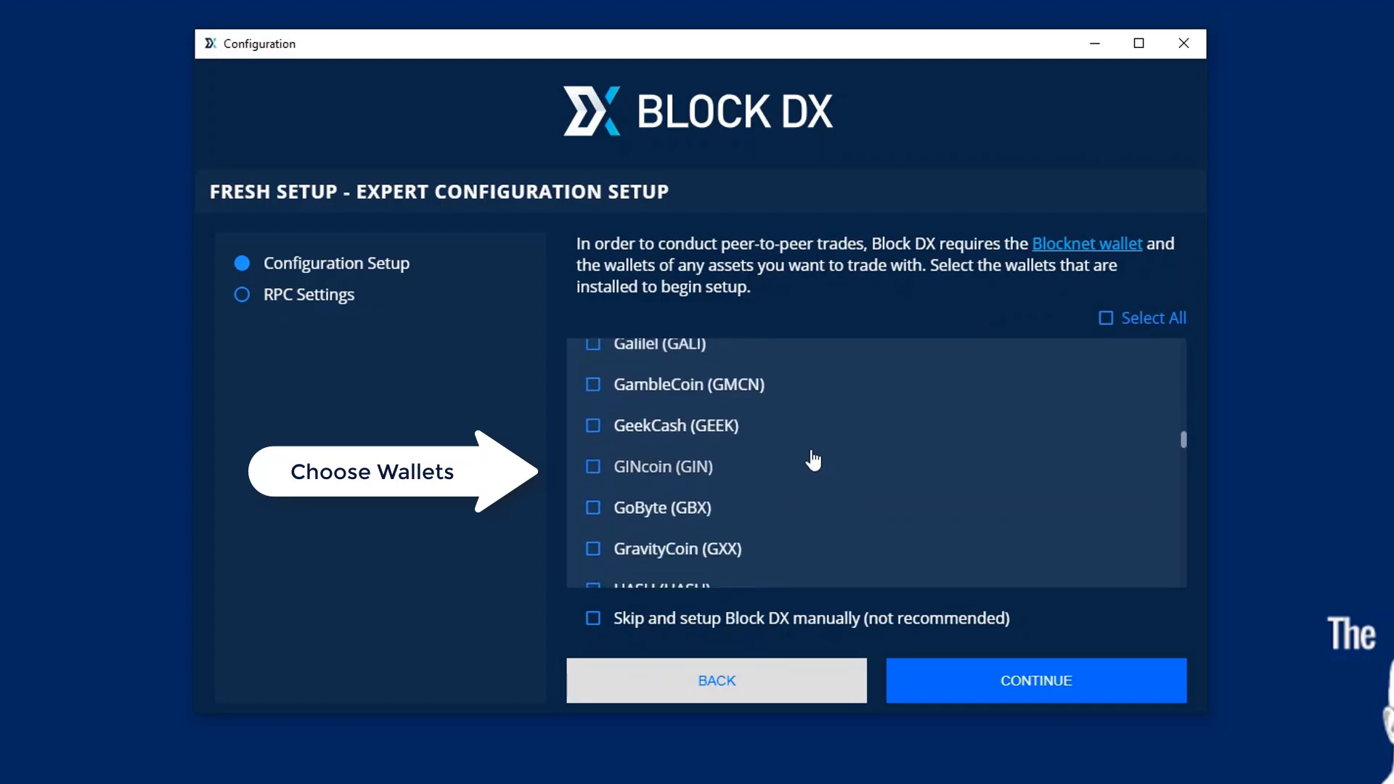
scroll(813, 460, down, 3)
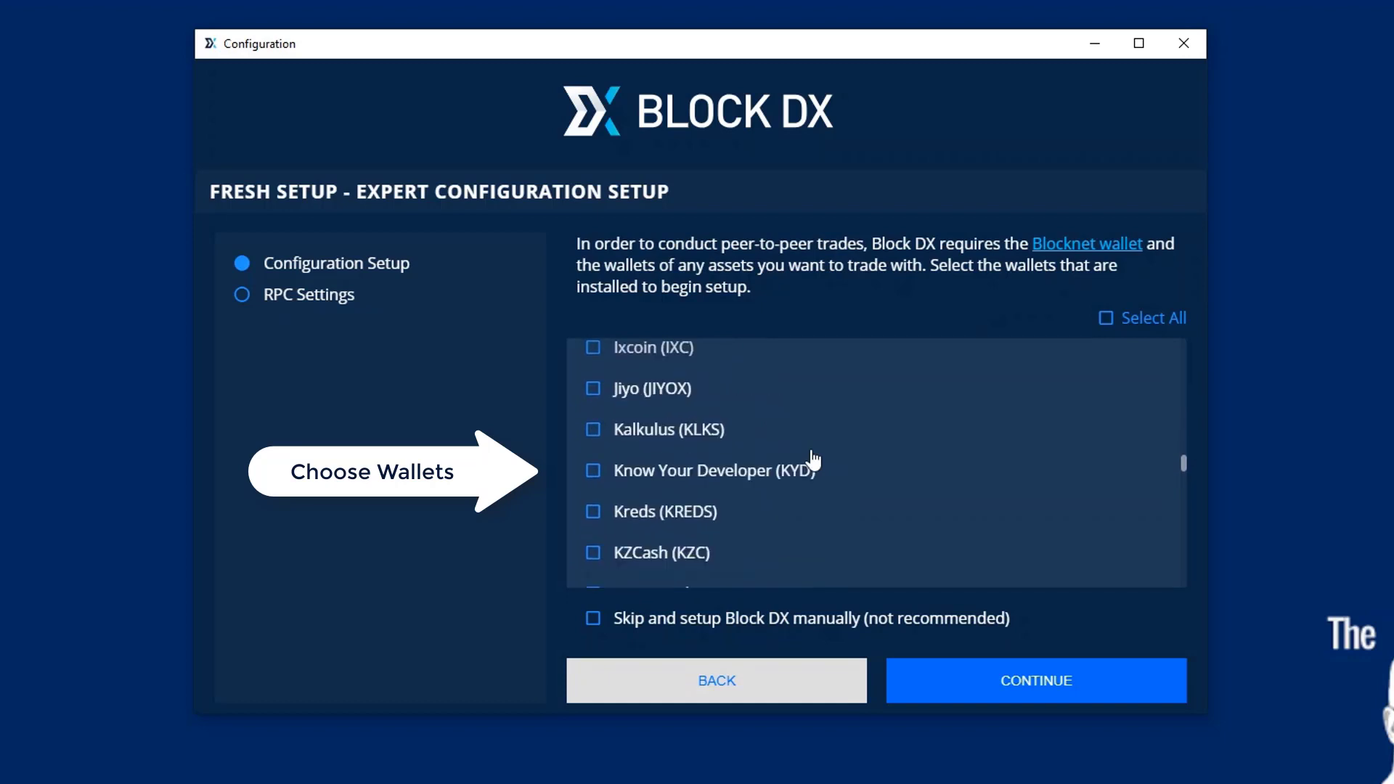
scroll(813, 460, down, 3)
scroll(813, 460, down, 2)
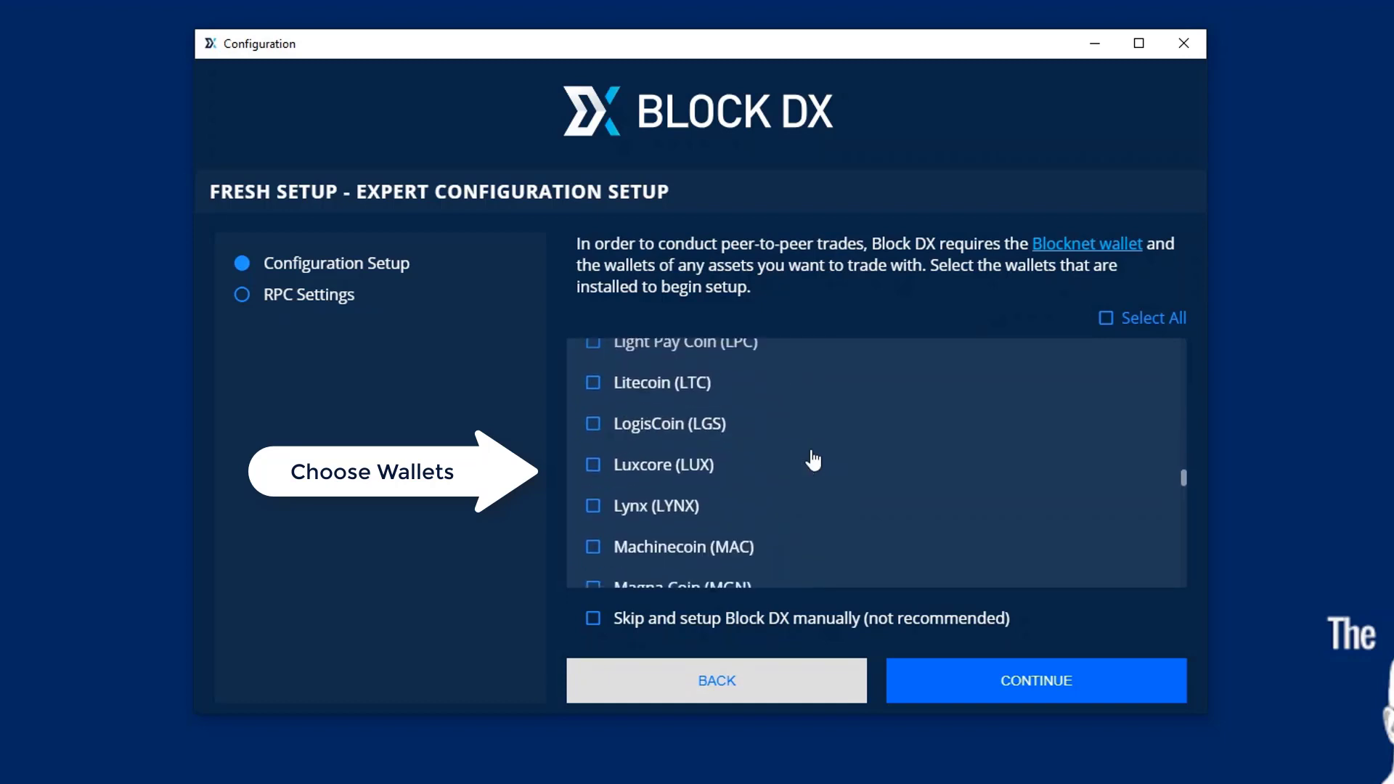
click(594, 385)
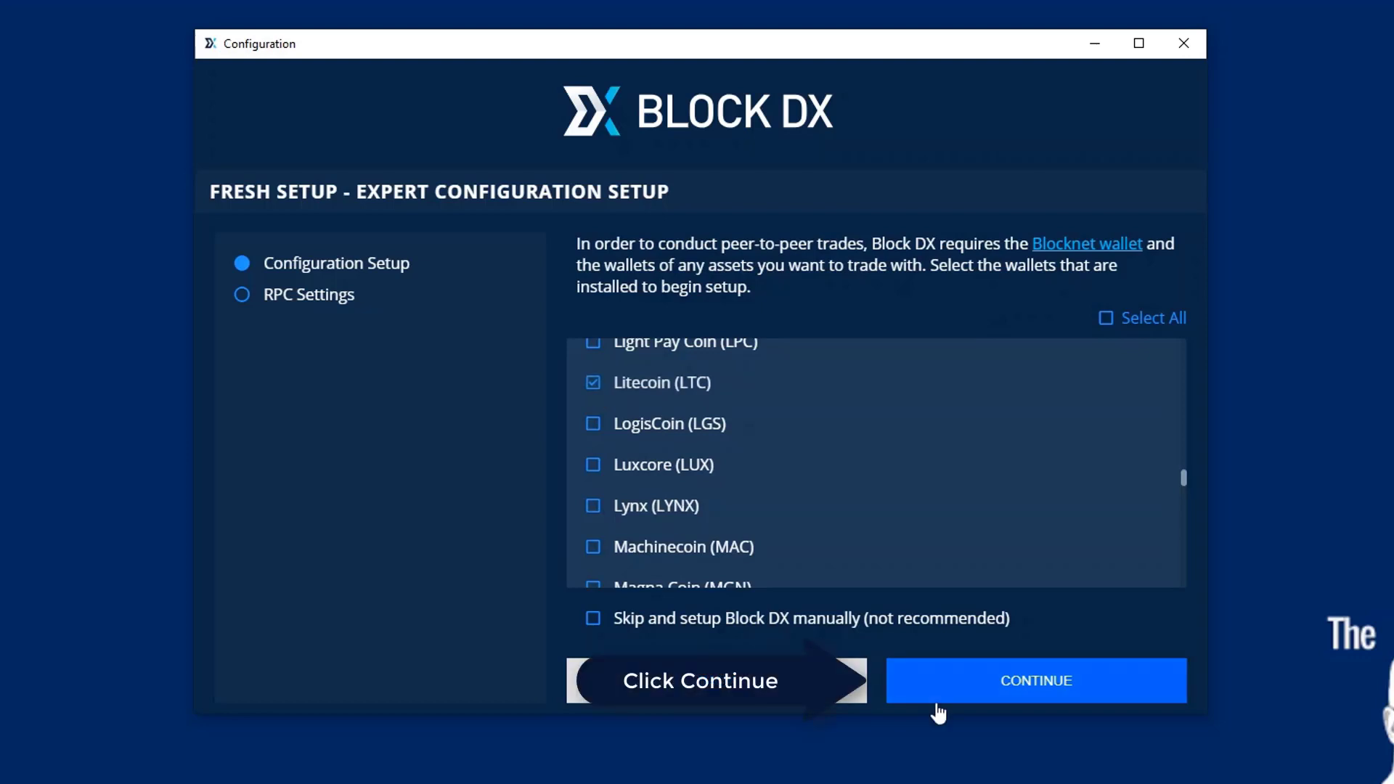
- Review the Blocknet, DigiByte and Litecoin versions in their dropdowns and accept them
click(985, 689)
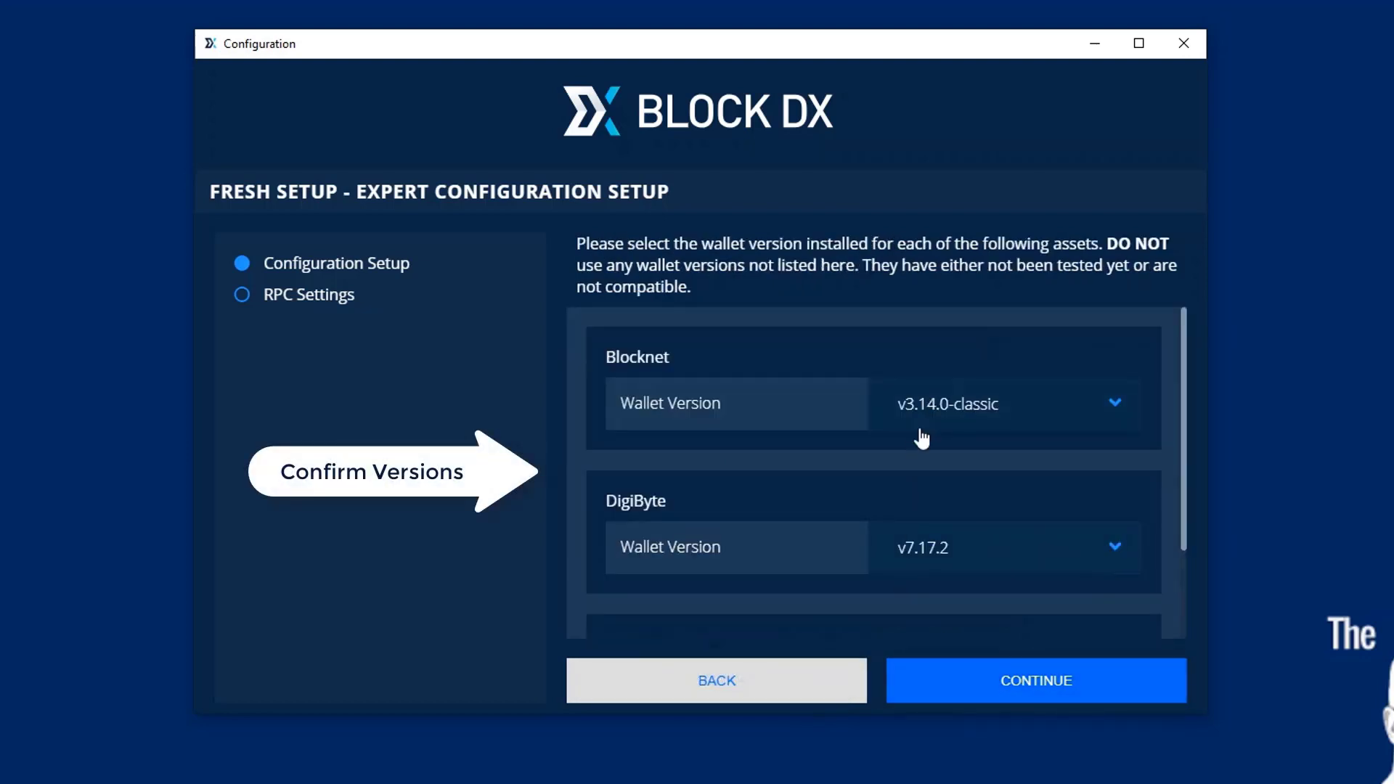
drag(1181, 368, 1169, 465)
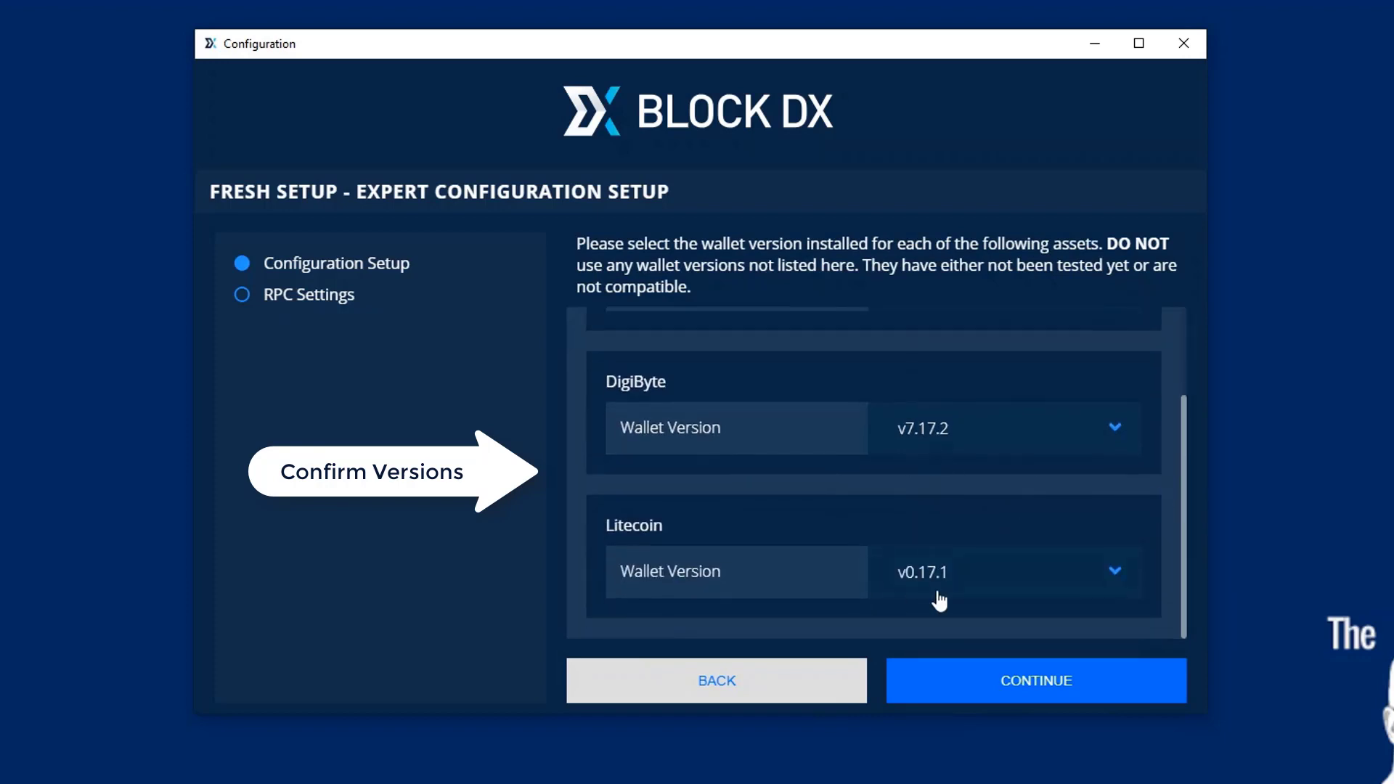
click(993, 687)
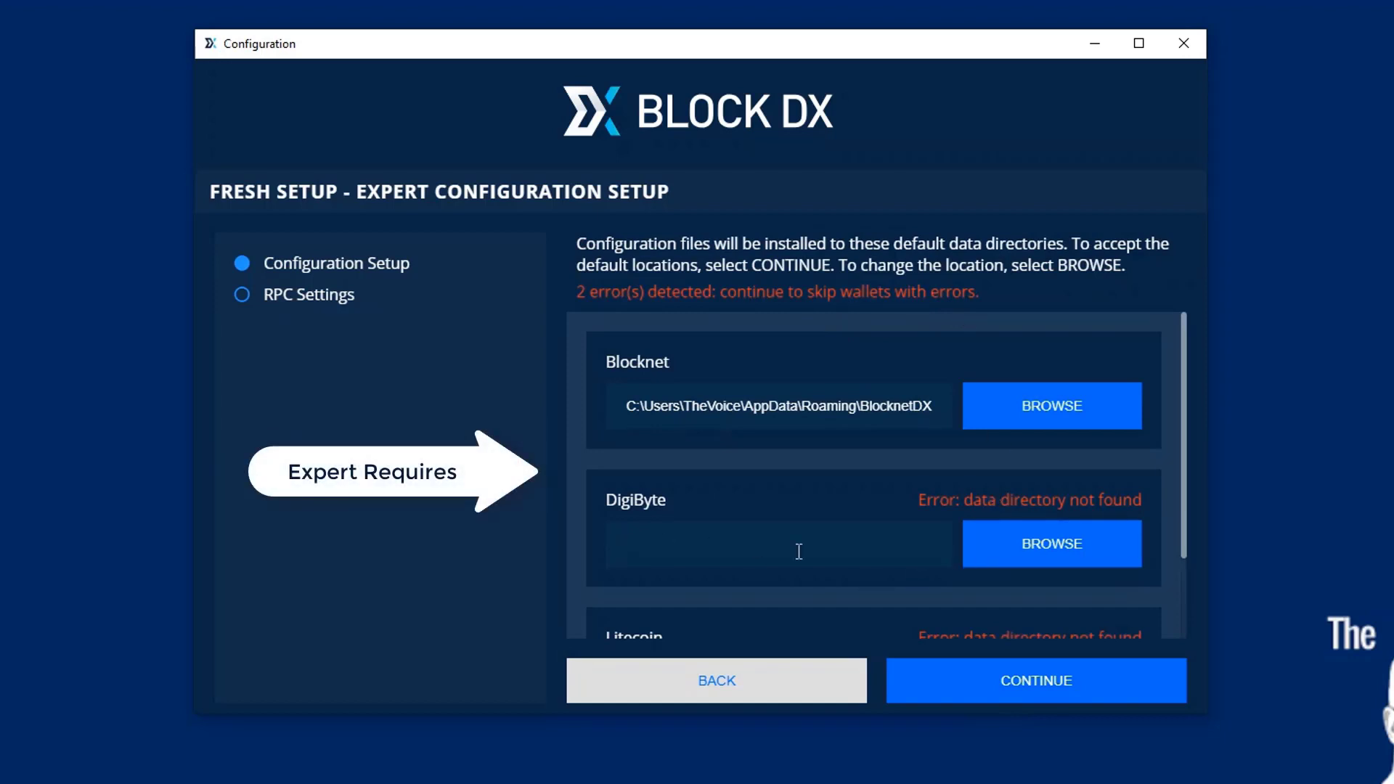
- Set the DigiByte data directory to D:\Users\...\AppData\Roaming\DigiByte
click(1030, 552)
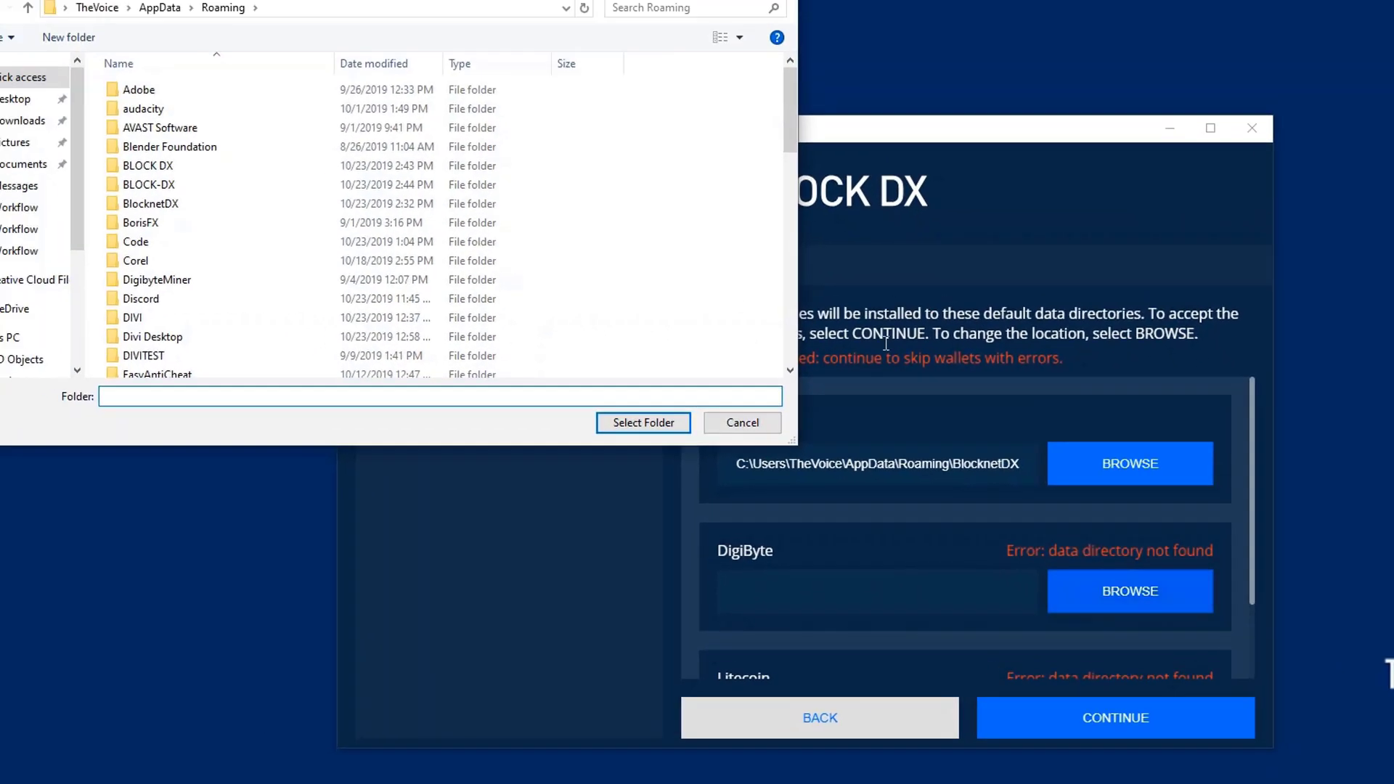
scroll(177, 229, down, 3)
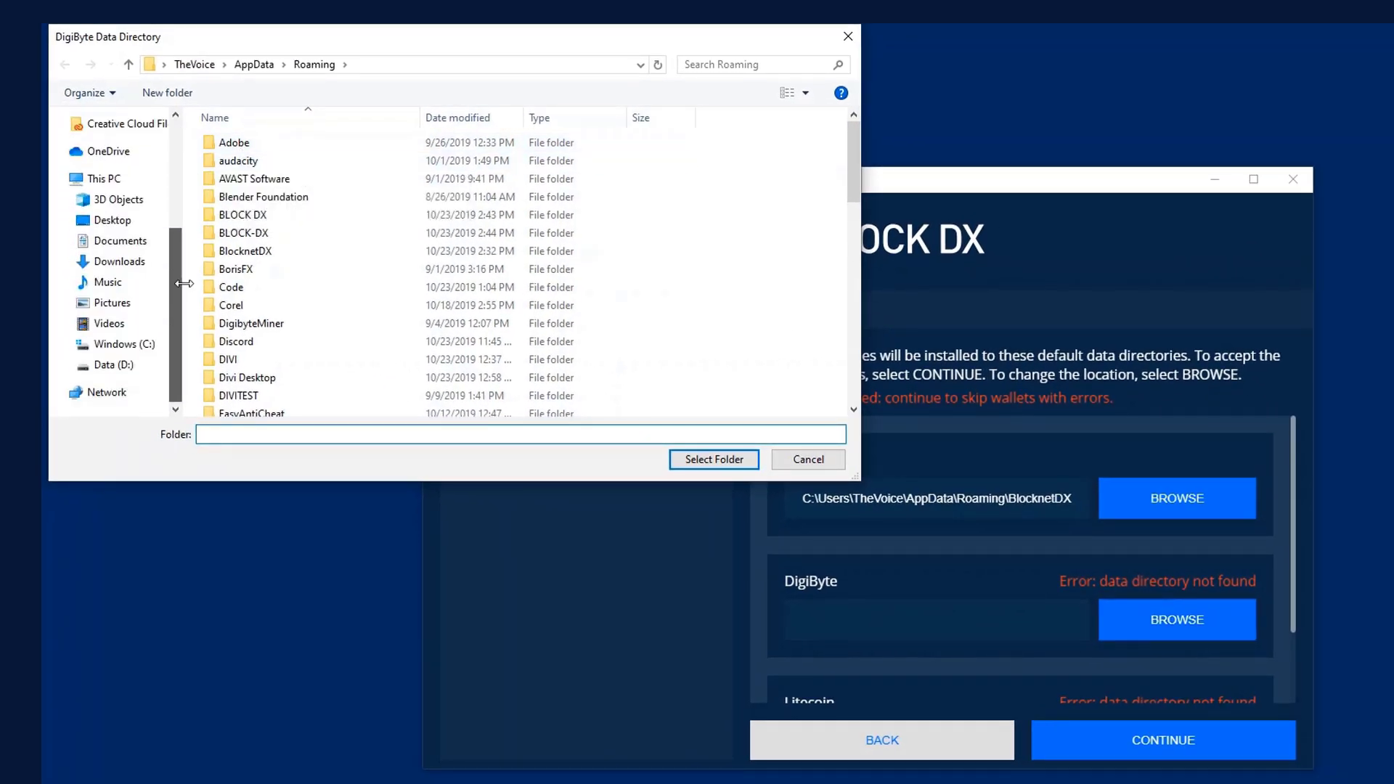
click(104, 365)
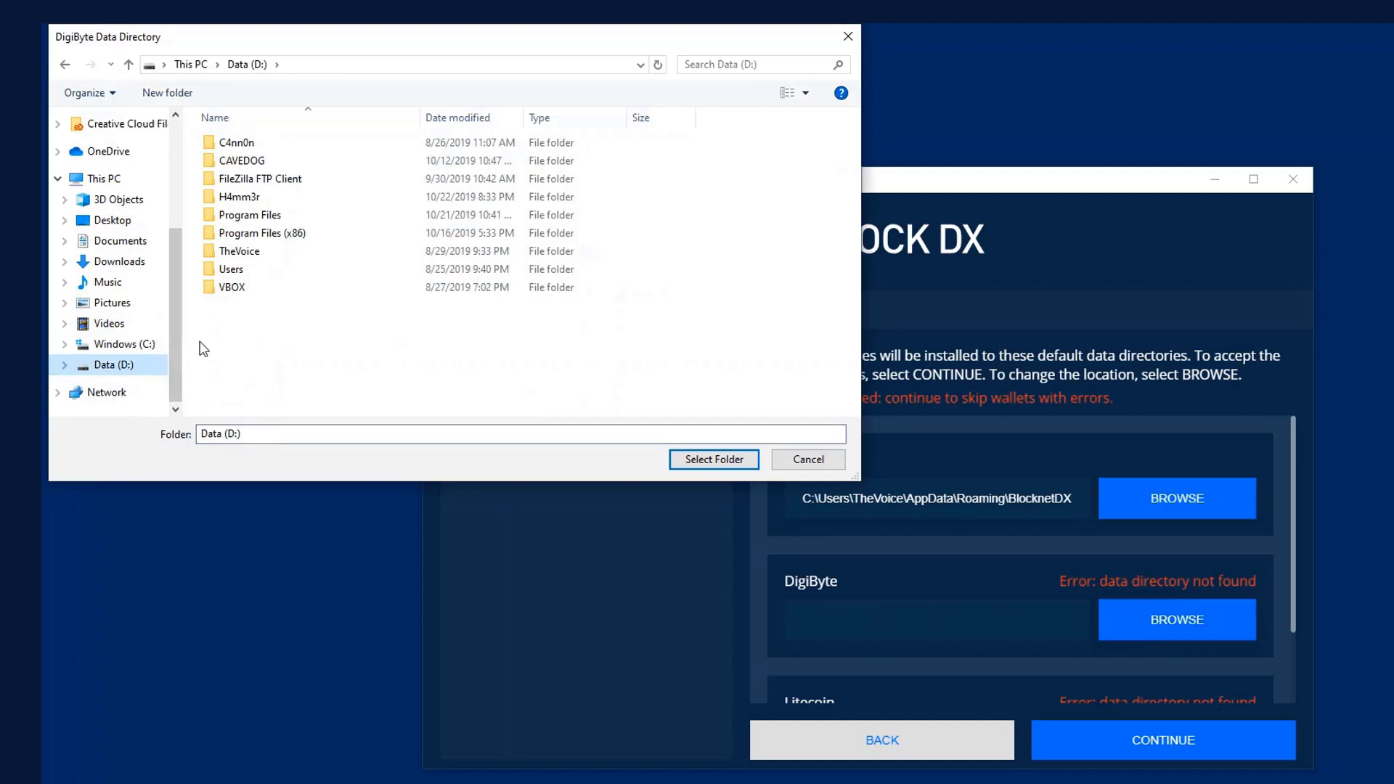
double_click(229, 270)
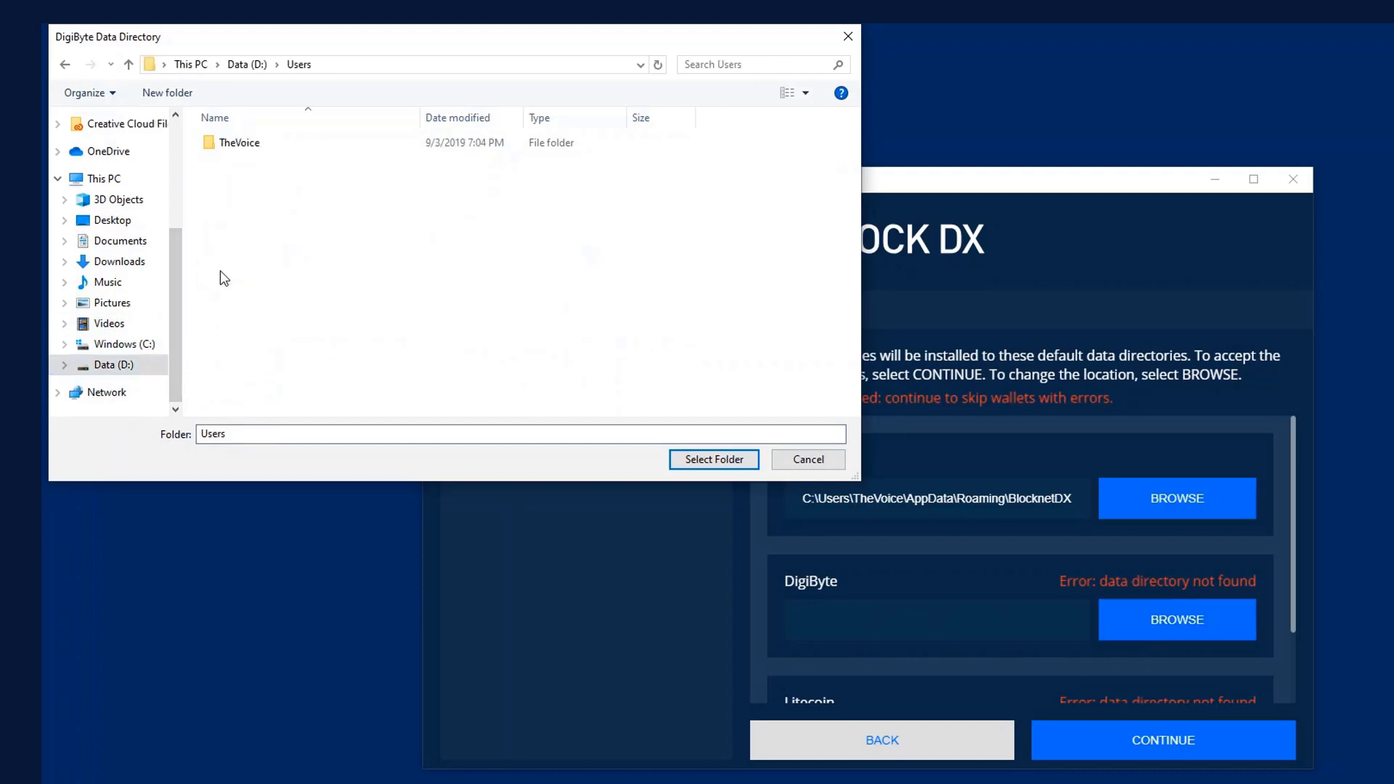
double_click(235, 144)
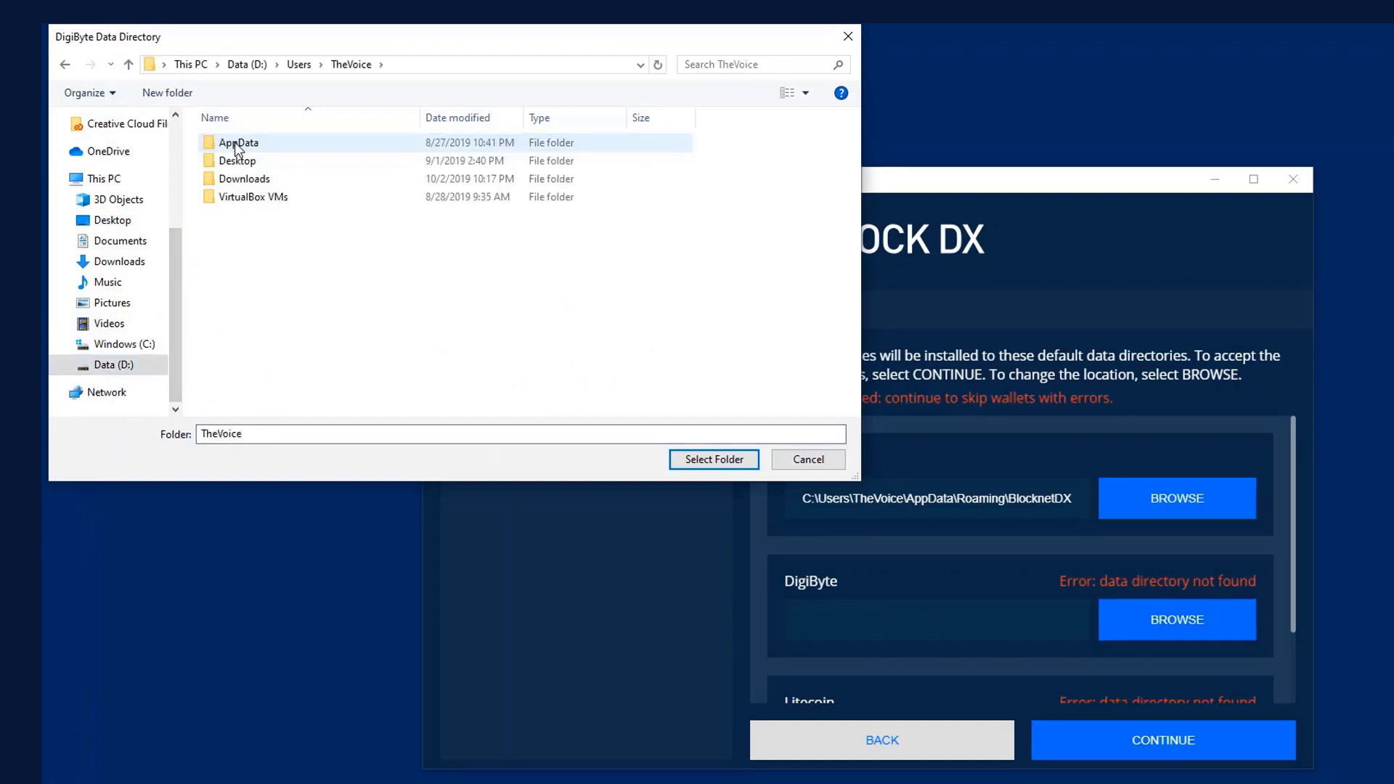
double_click(238, 144)
double_click(239, 161)
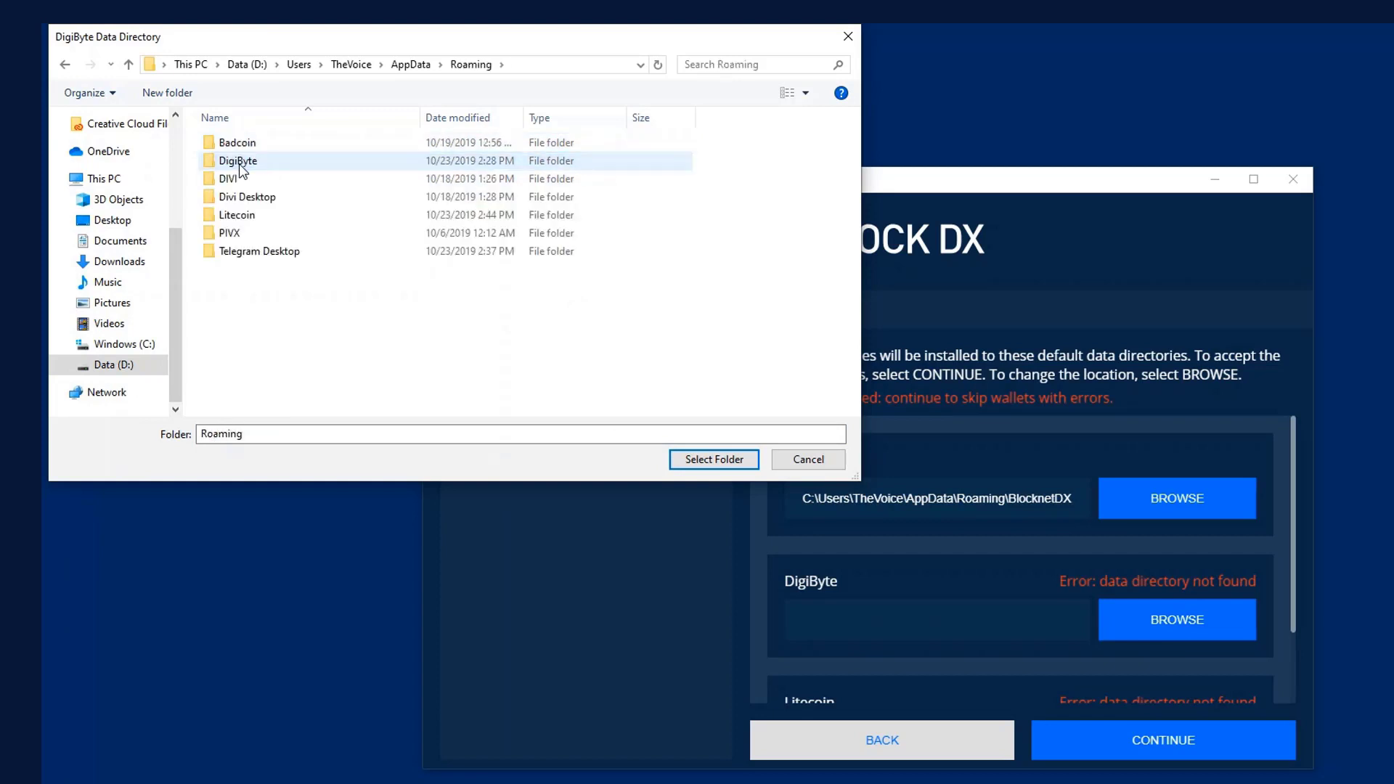
click(242, 159)
click(714, 459)
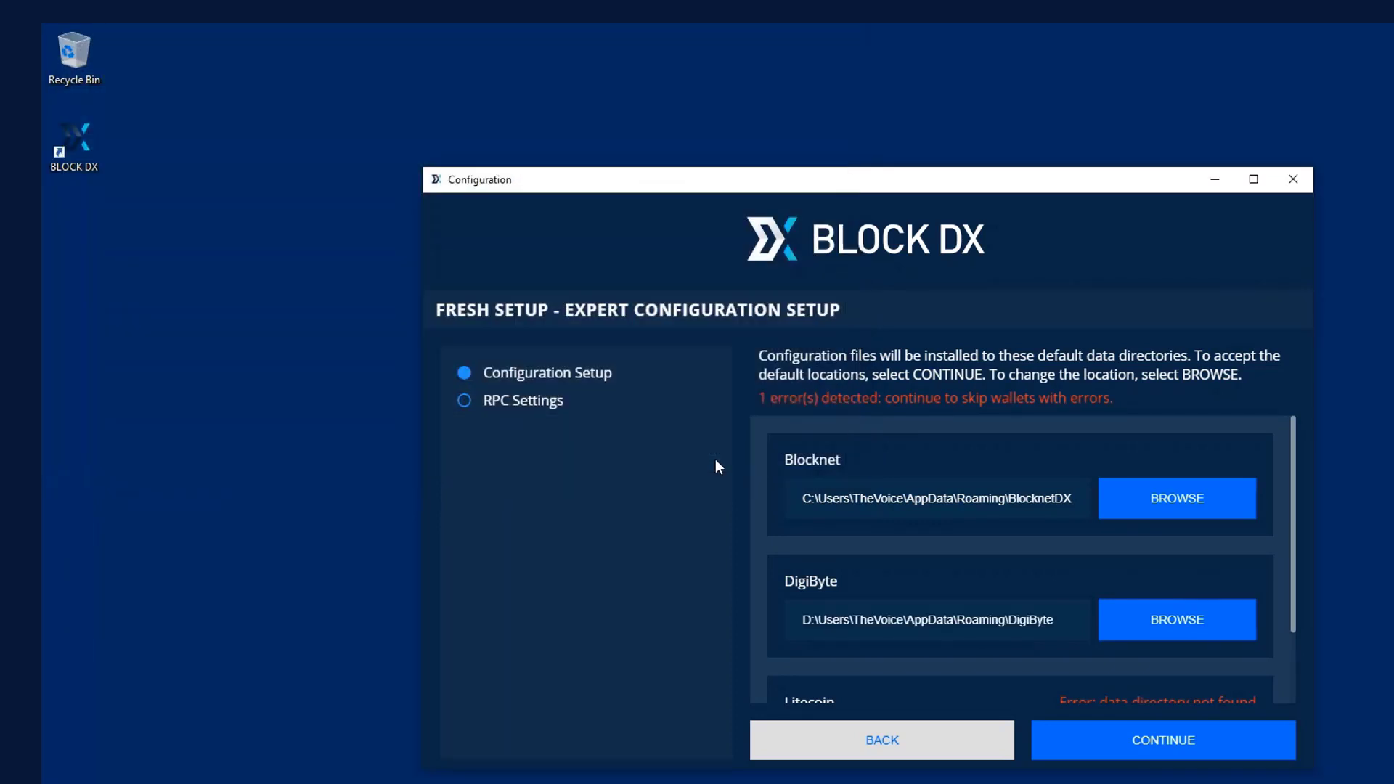
- Set the Litecoin data directory to D:\Users\...\AppData\Roaming\Litecoin and continue
drag(1295, 480, 1296, 597)
click(1227, 646)
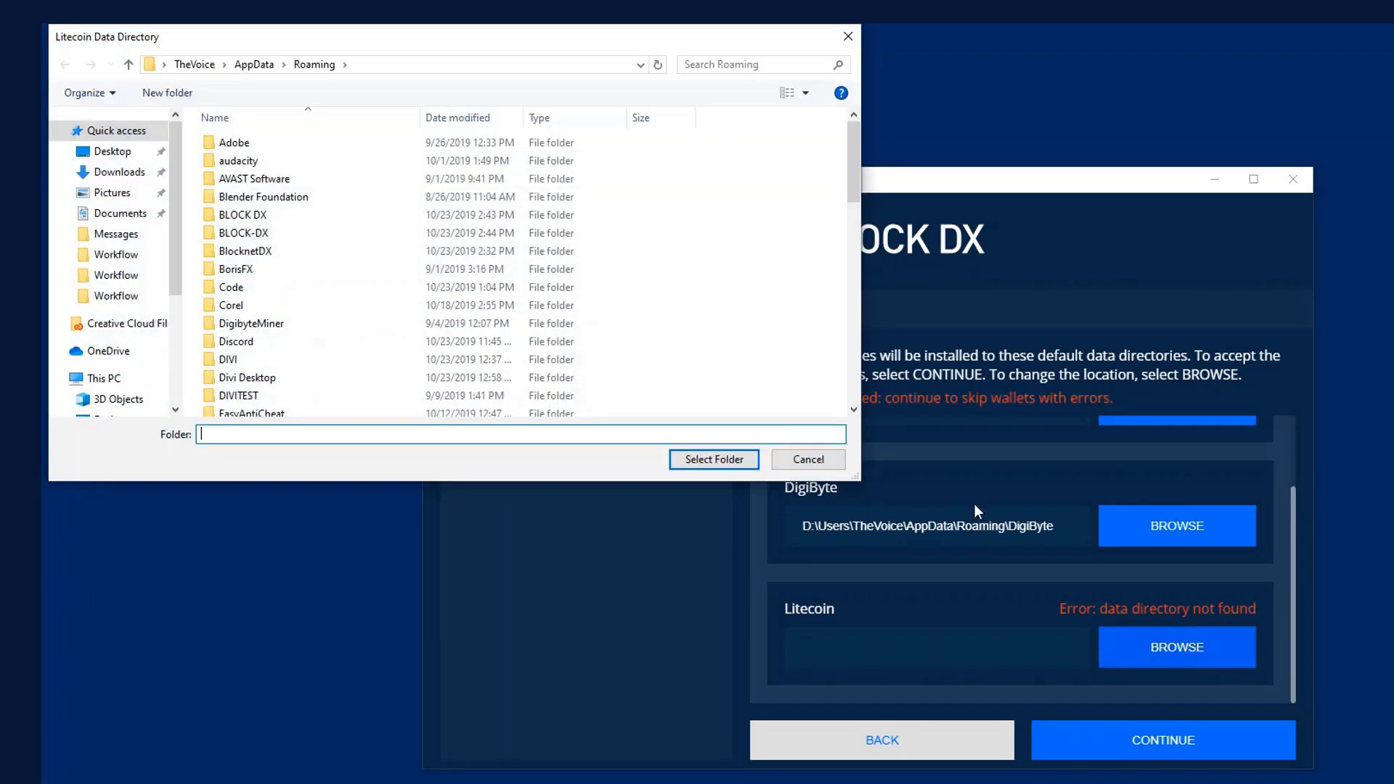
drag(170, 162, 176, 274)
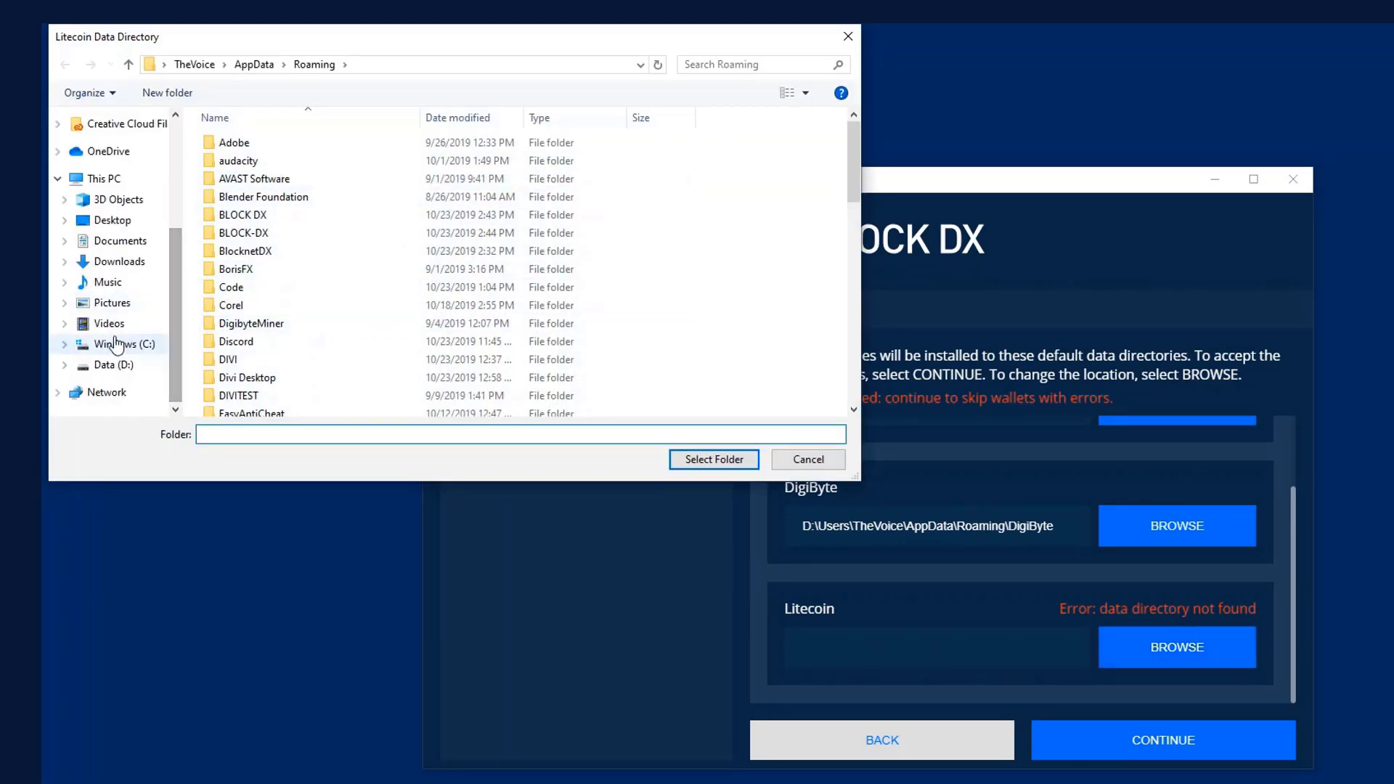
click(108, 366)
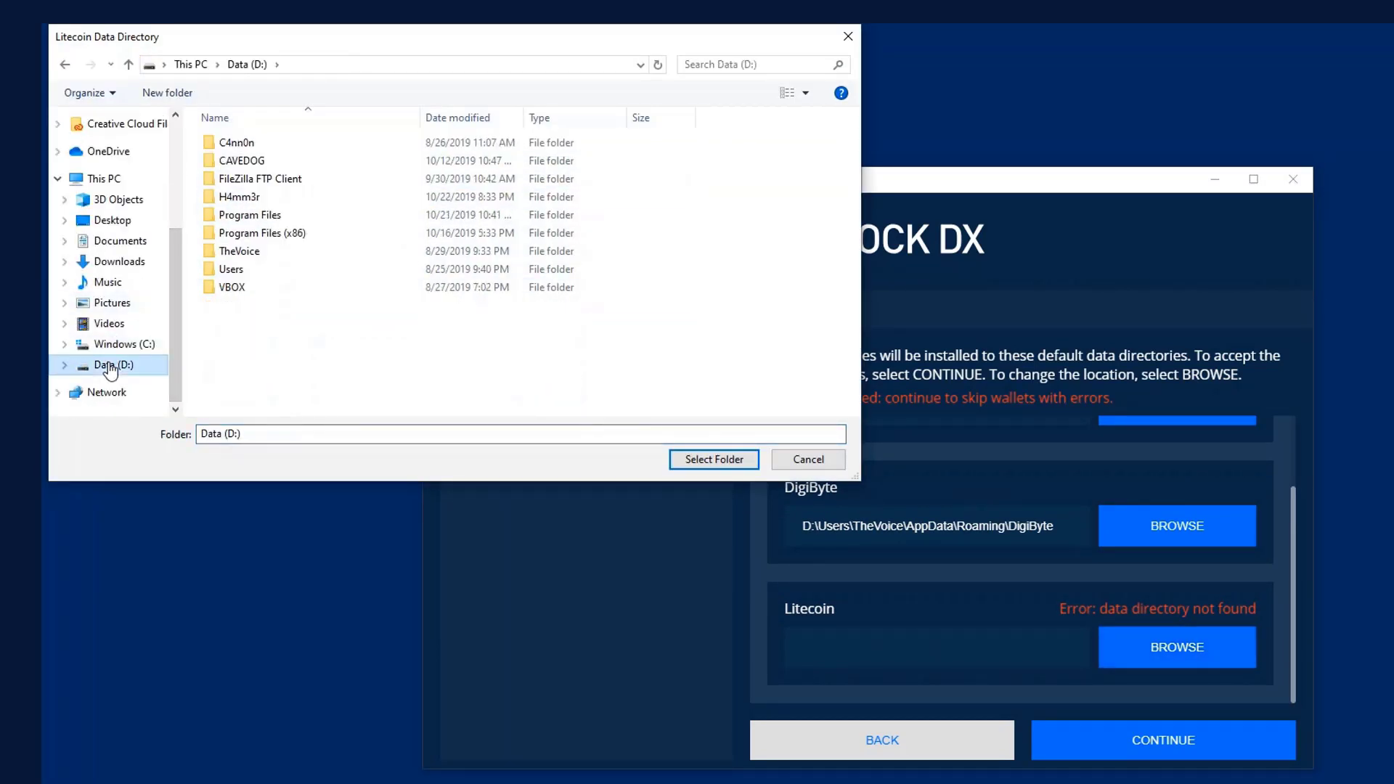
double_click(231, 269)
double_click(229, 143)
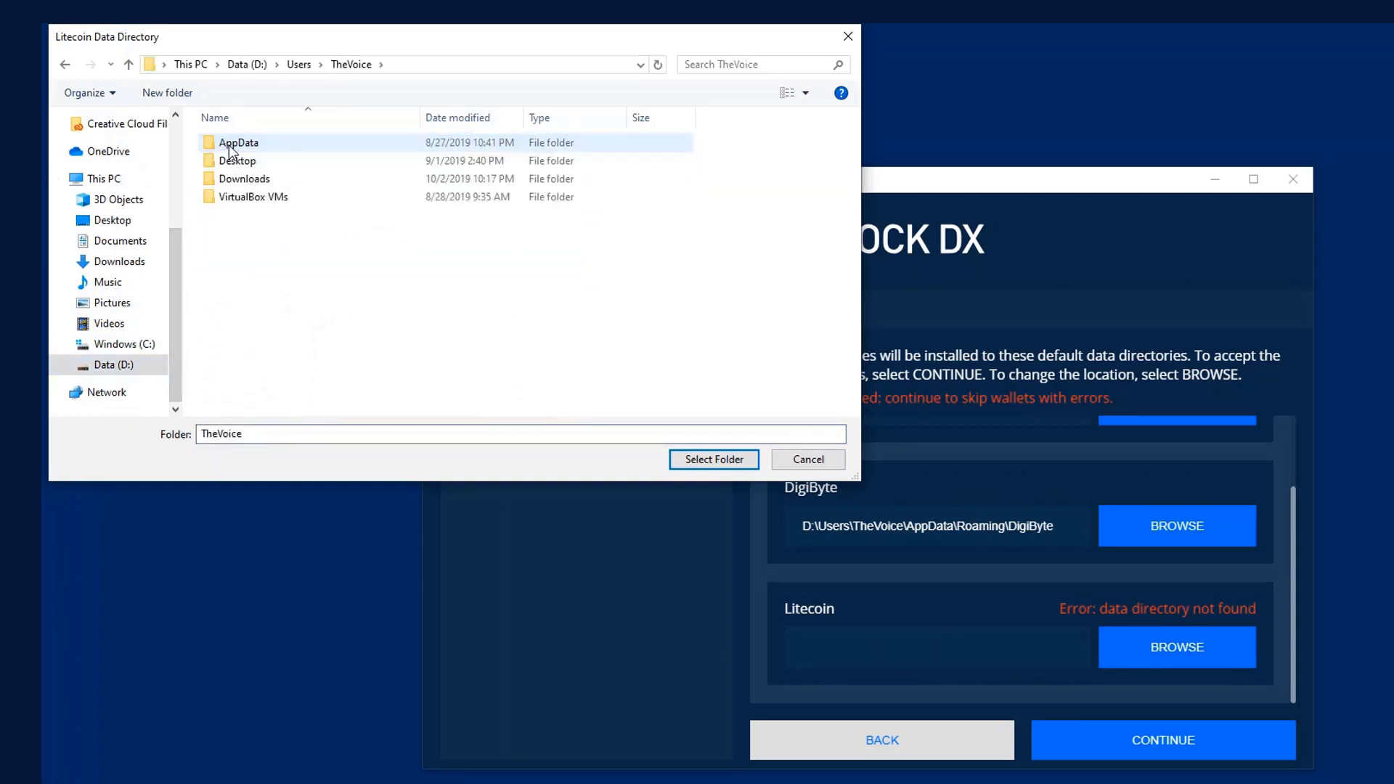
click(234, 144)
double_click(234, 145)
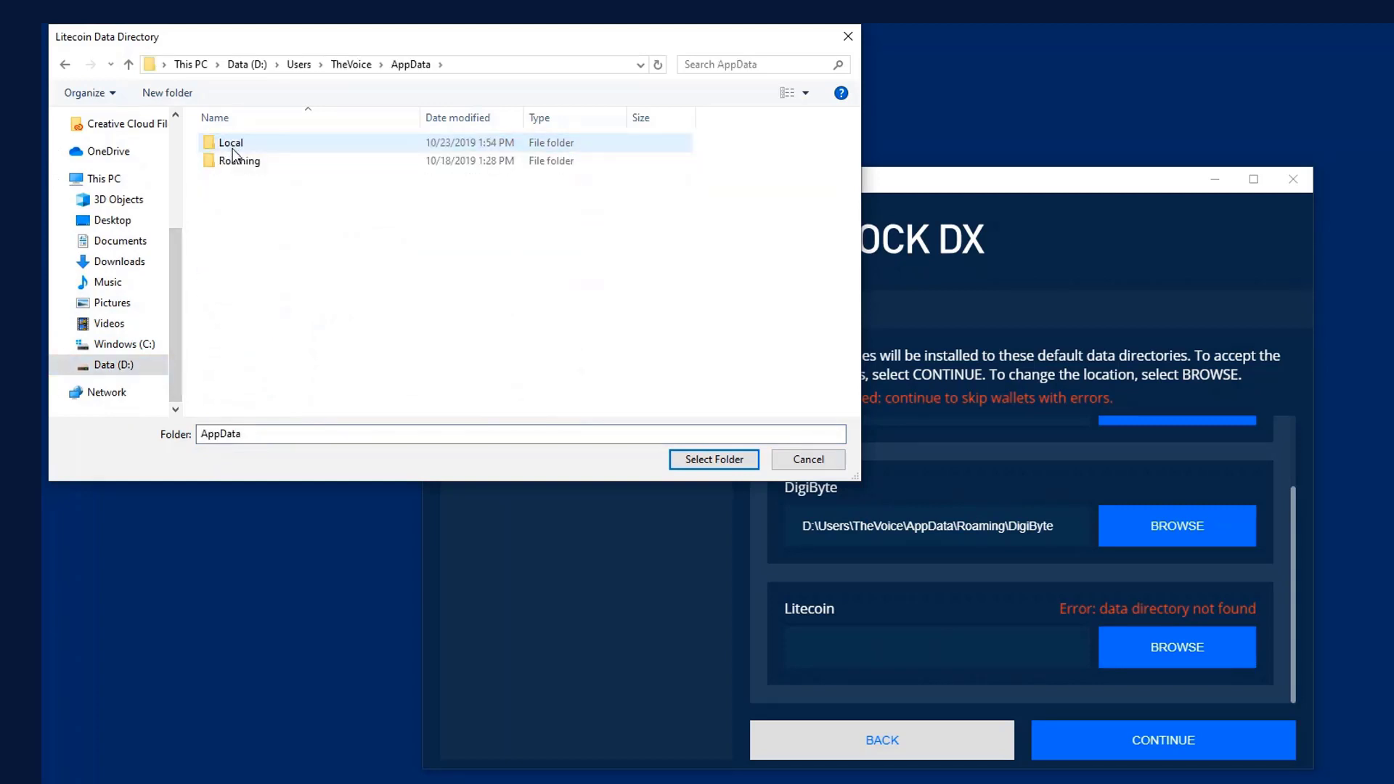
double_click(234, 161)
click(232, 219)
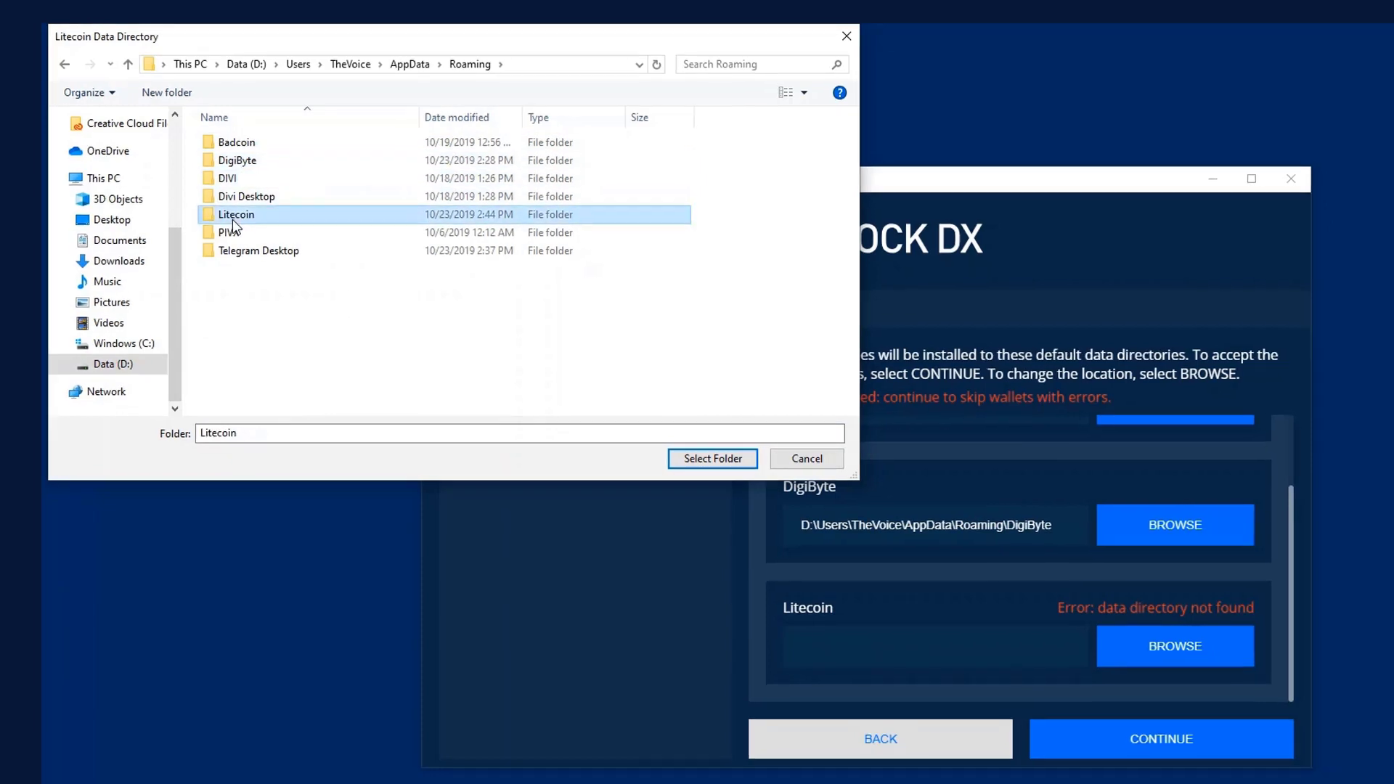
click(699, 458)
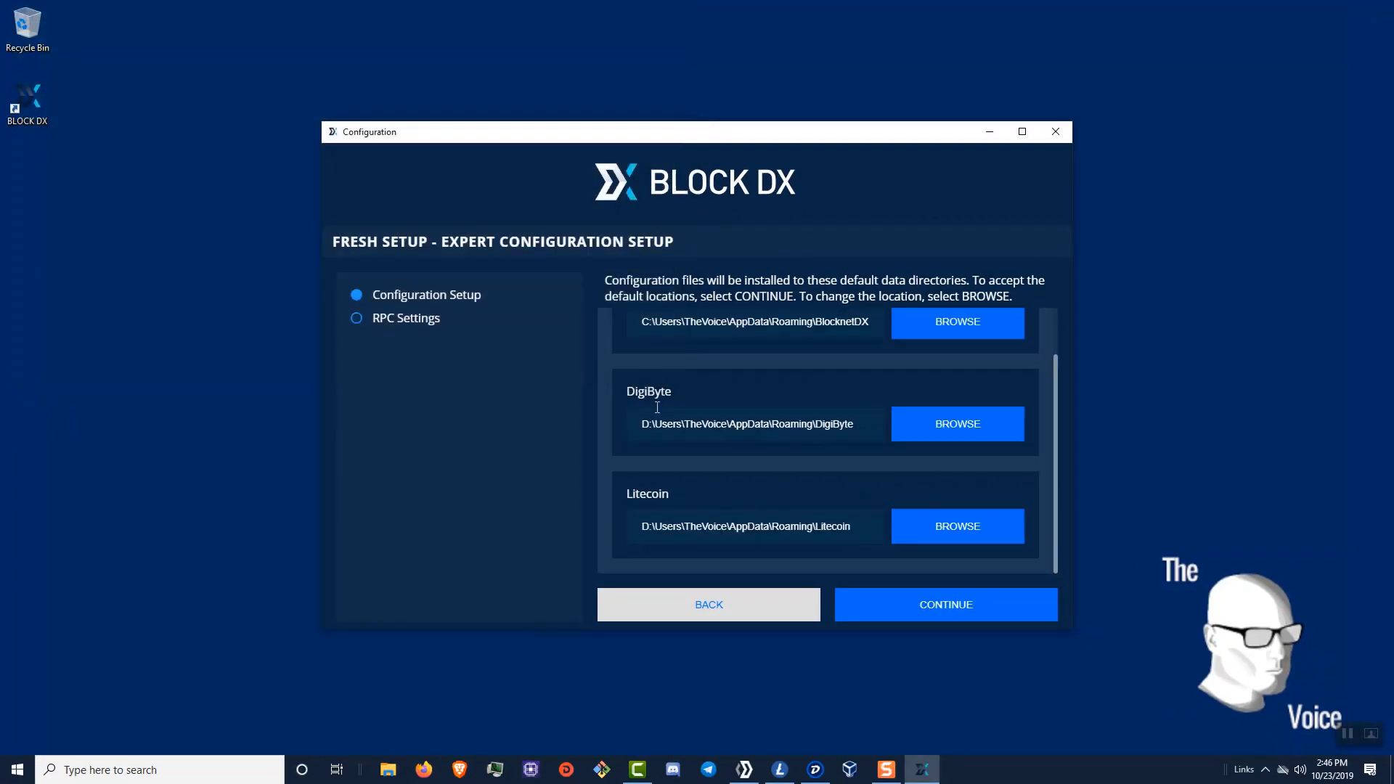
click(958, 609)
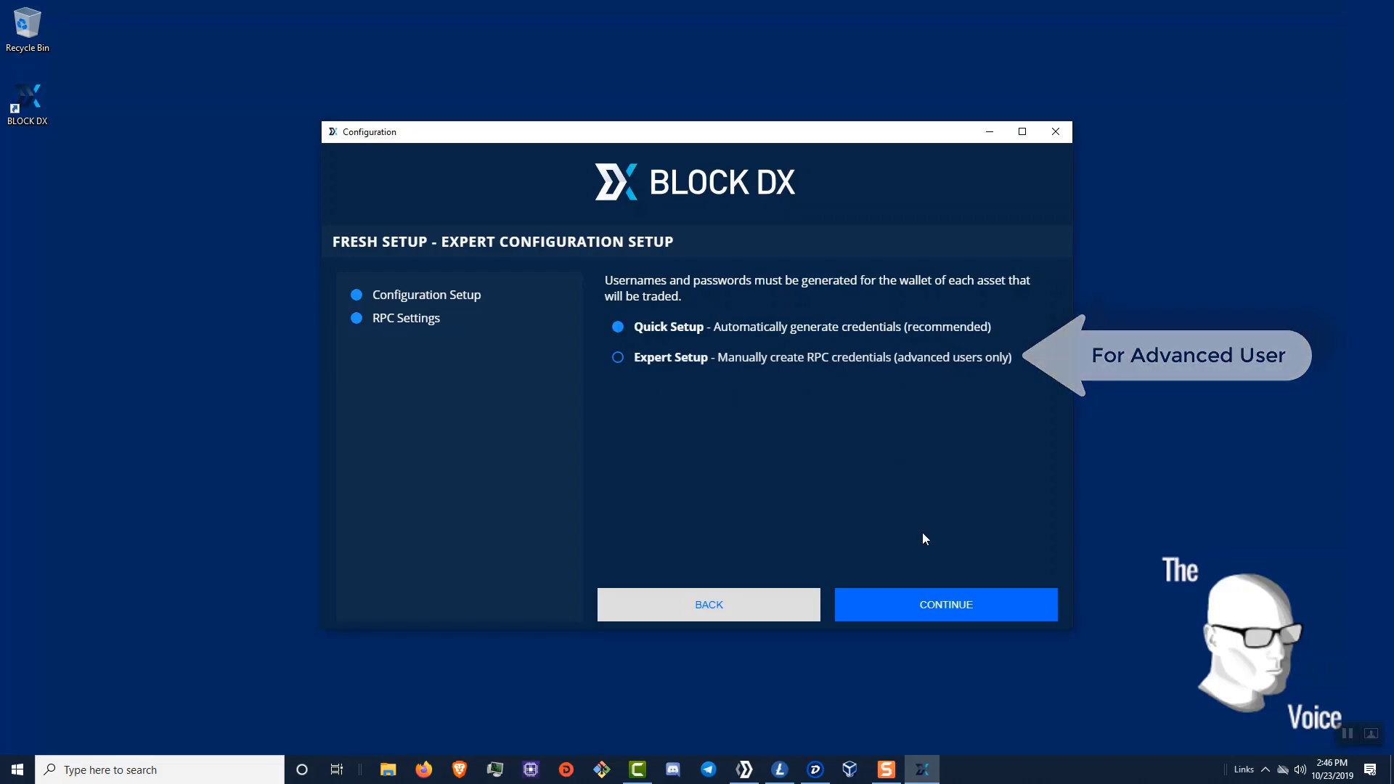
- Keep Quick Setup's auto-generated RPC credentials and finish the Block DX configuration
click(937, 604)
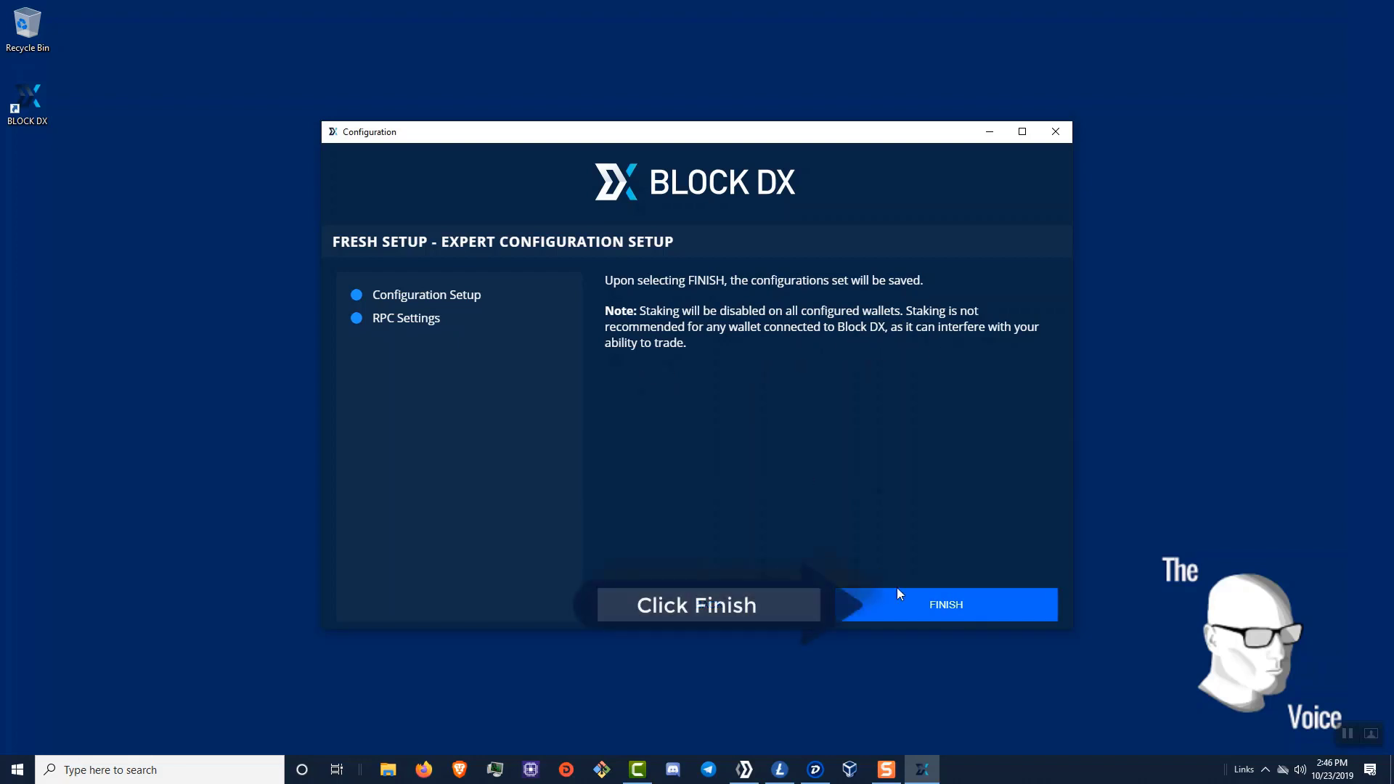
click(915, 606)
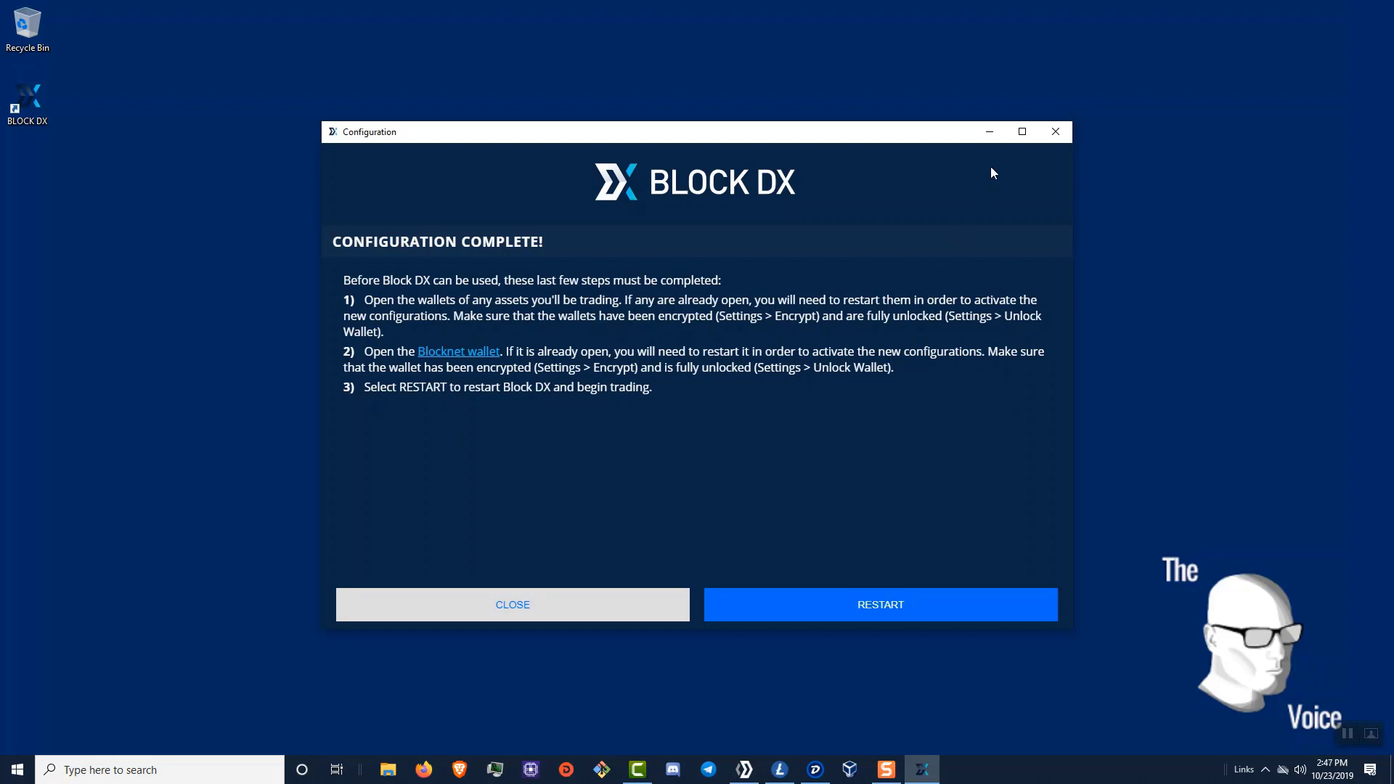
- Shut down the running Blocknet, Litecoin and DigiByte wallets
drag(954, 139, 1210, 86)
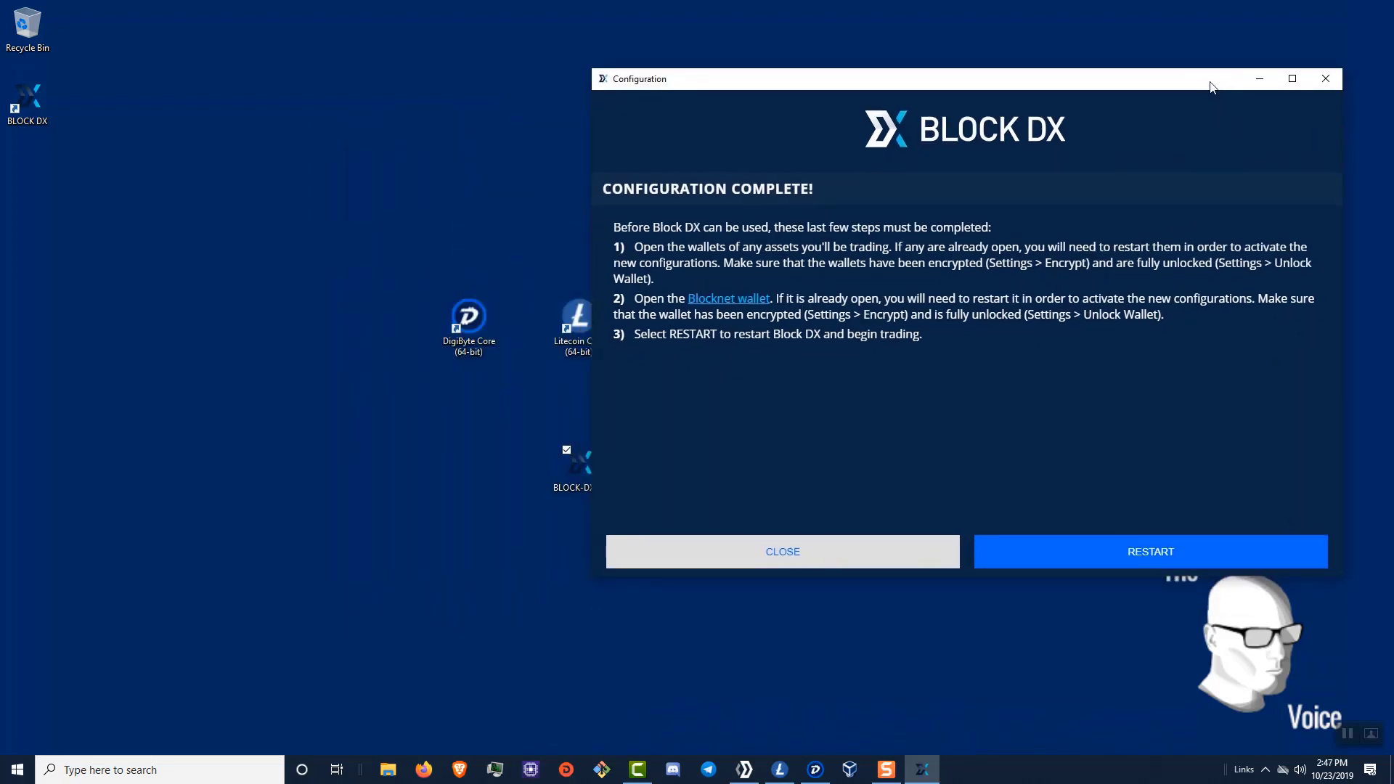
click(745, 773)
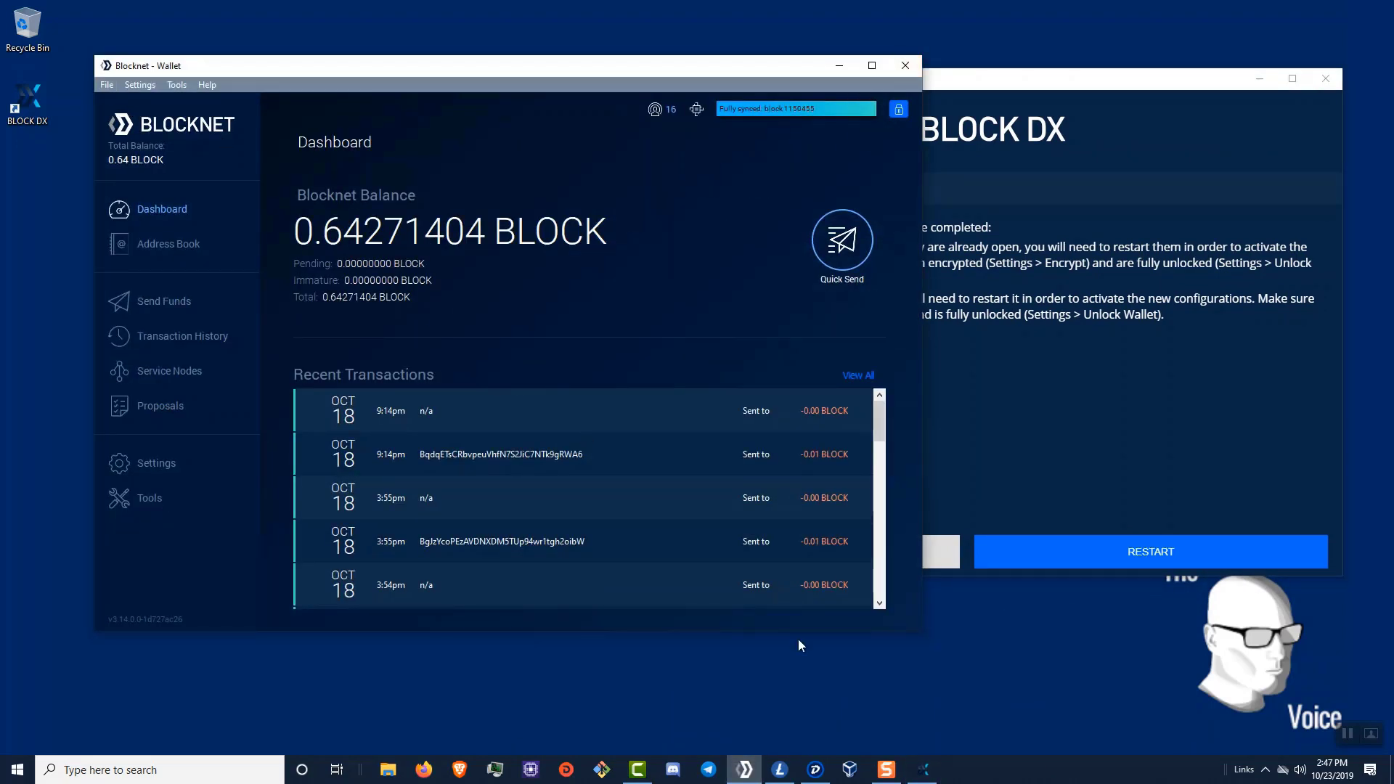
click(905, 68)
click(783, 764)
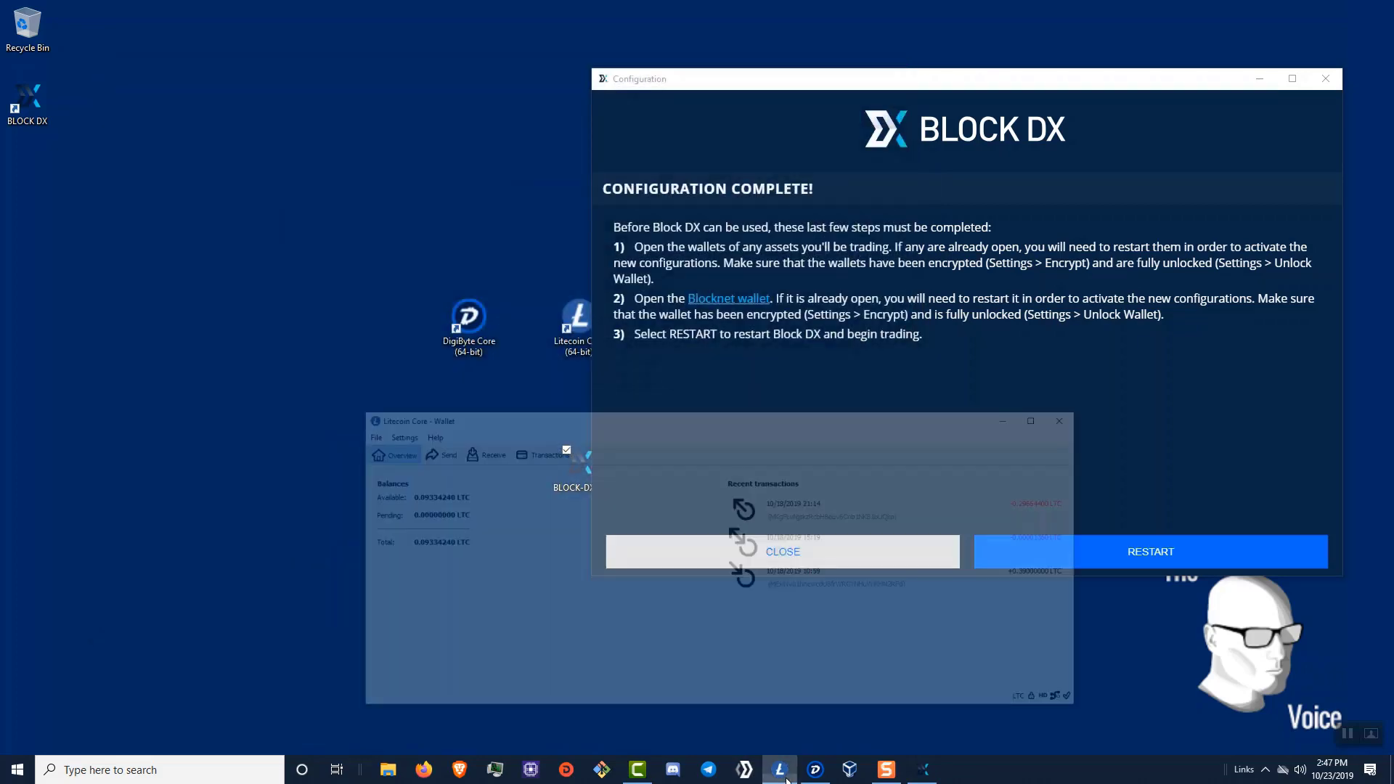
click(1090, 349)
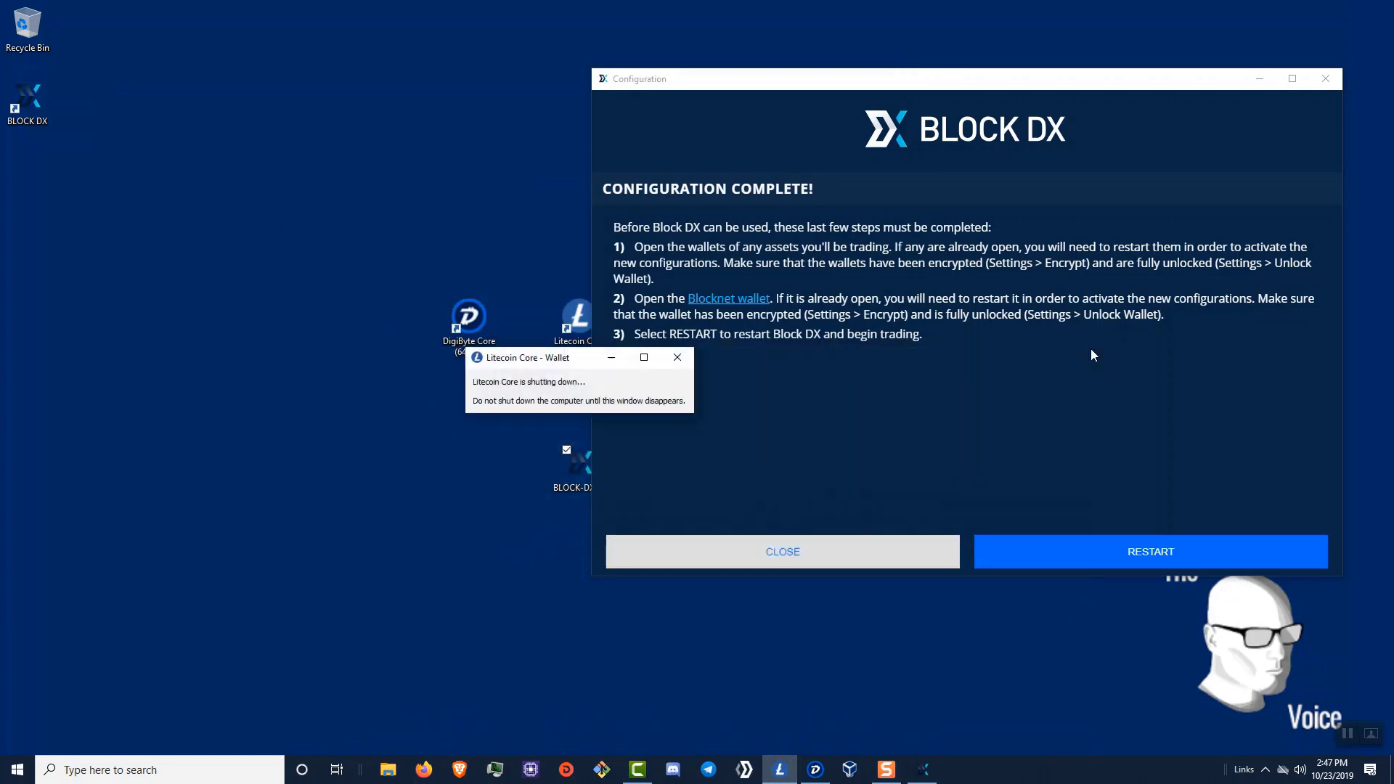
click(816, 771)
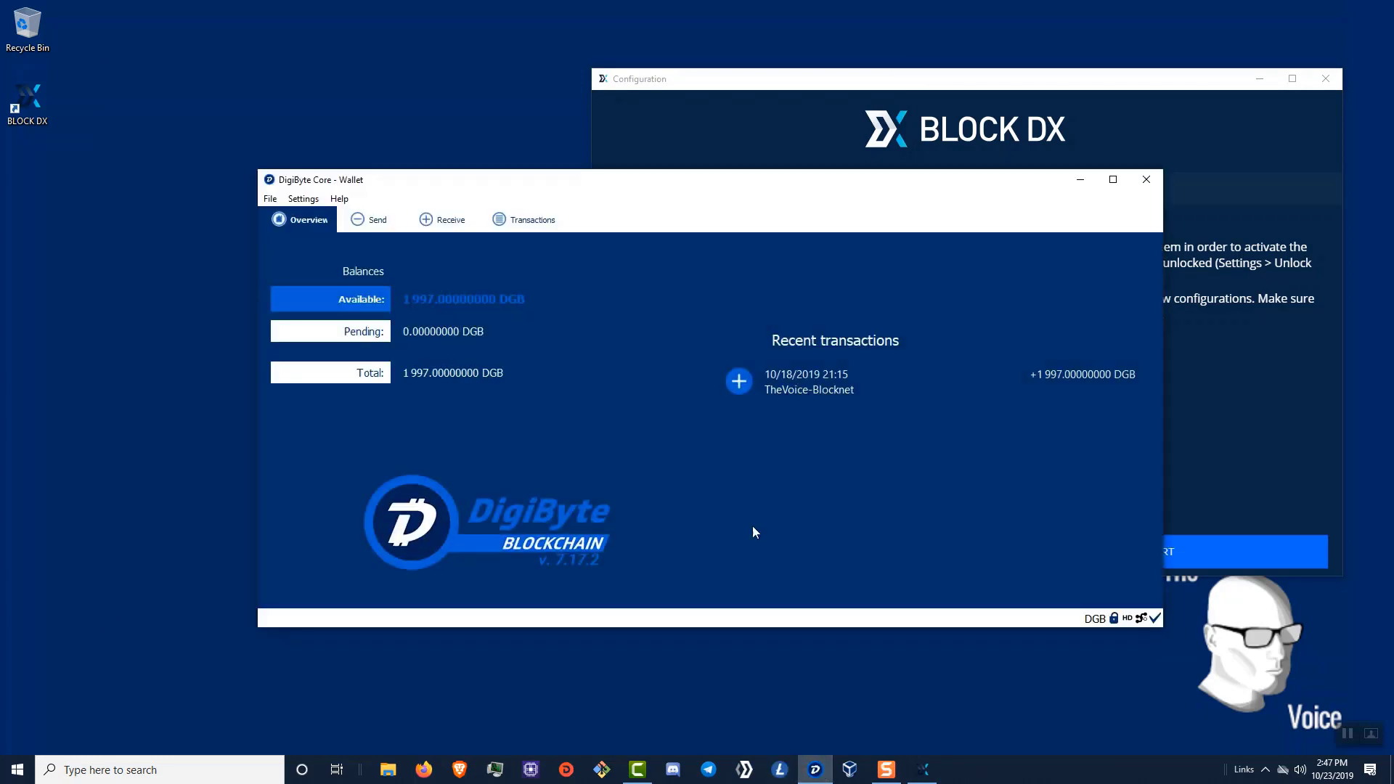
click(1146, 180)
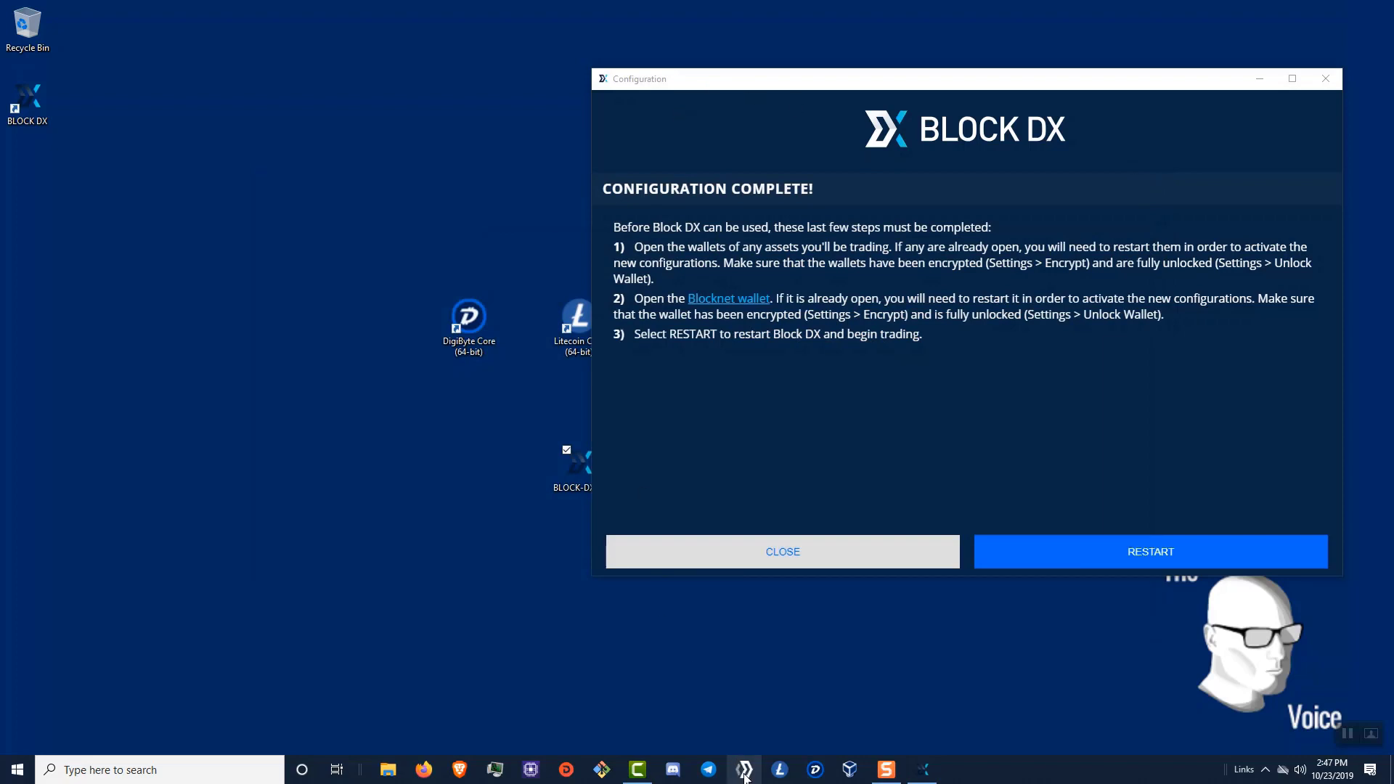
- Relaunch DigiByte Core and Litecoin Core, and minimize the Block DX setup window
double_click(467, 330)
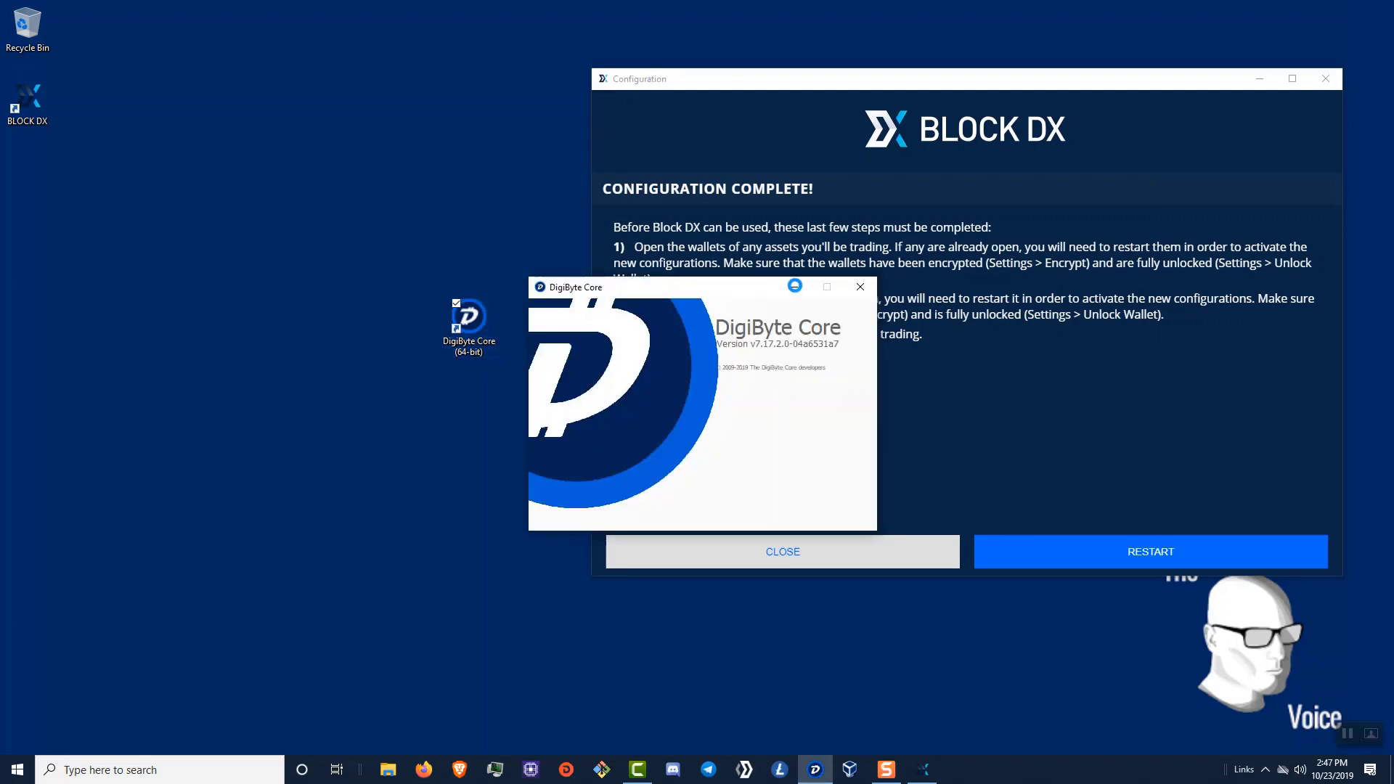
click(795, 285)
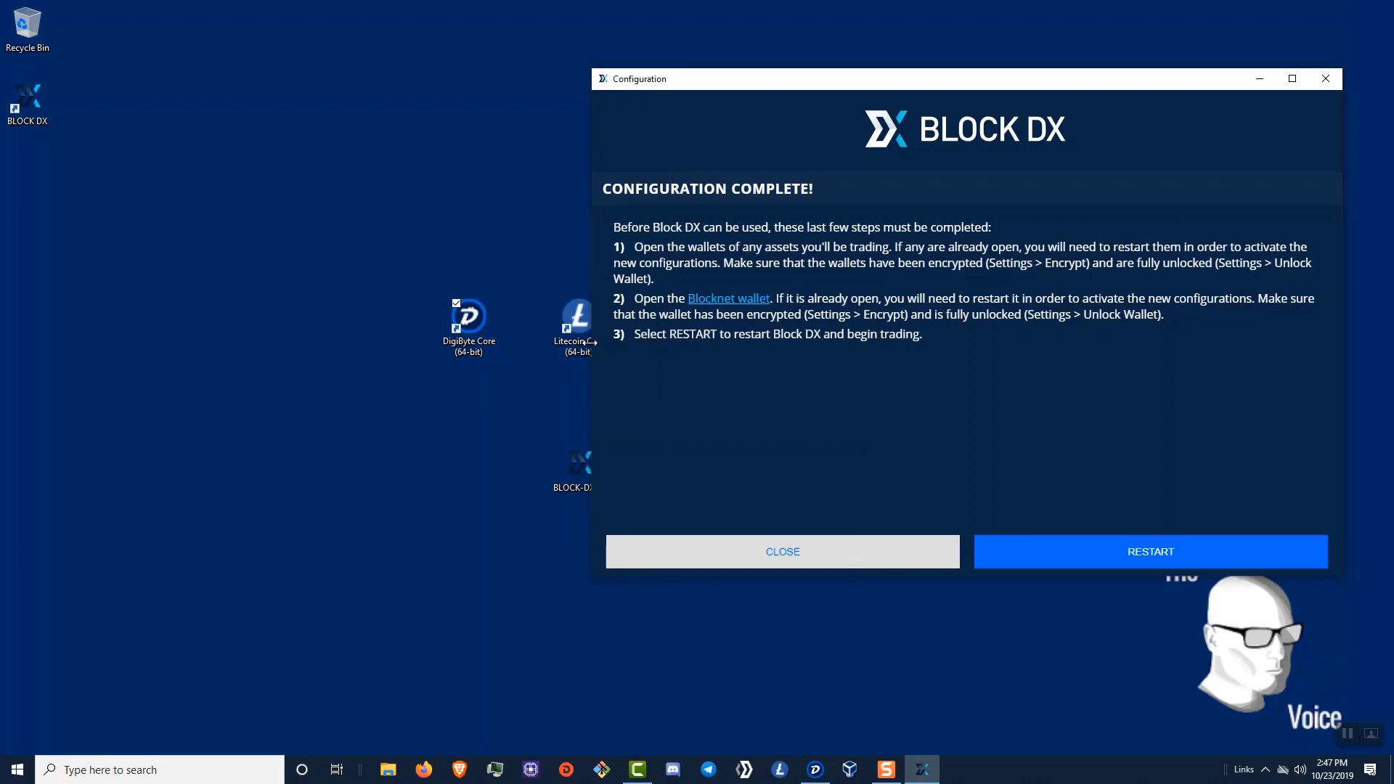
double_click(580, 321)
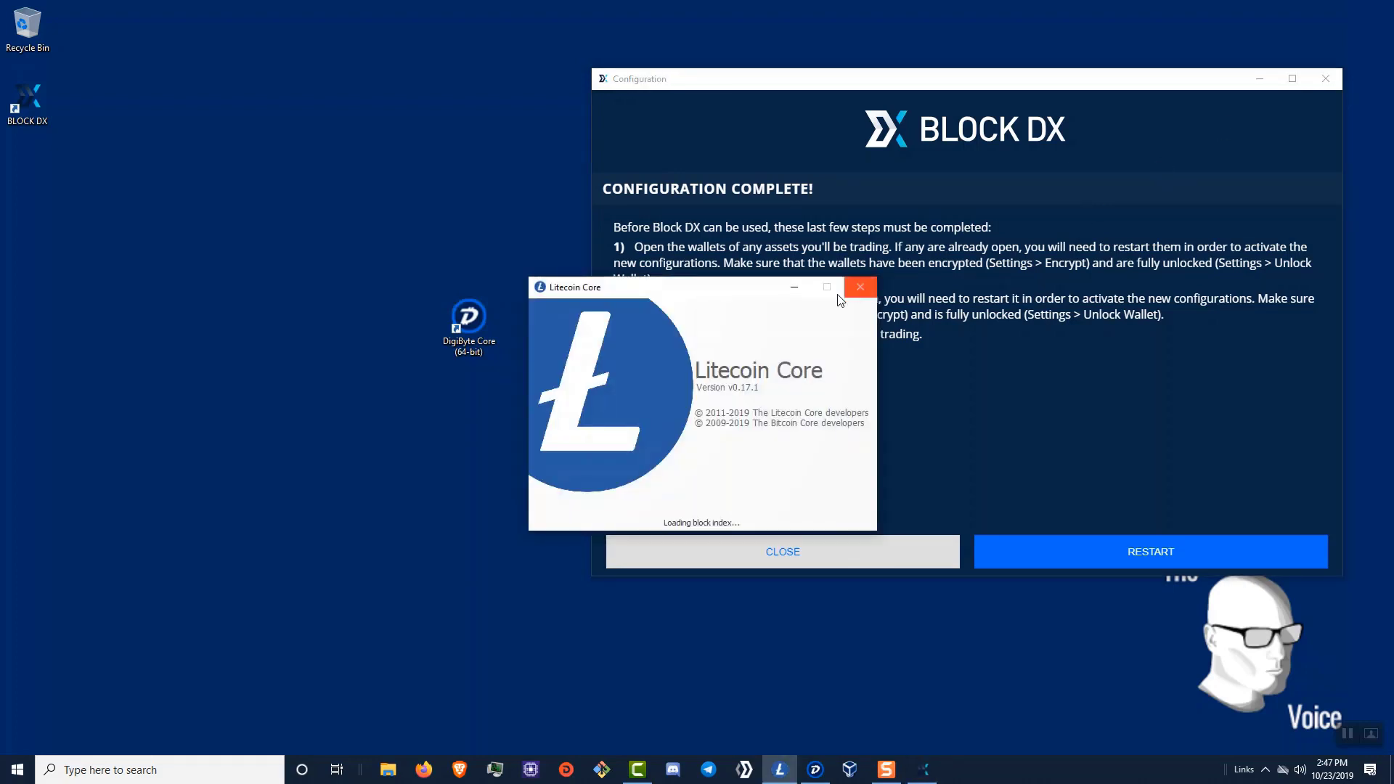
click(1260, 80)
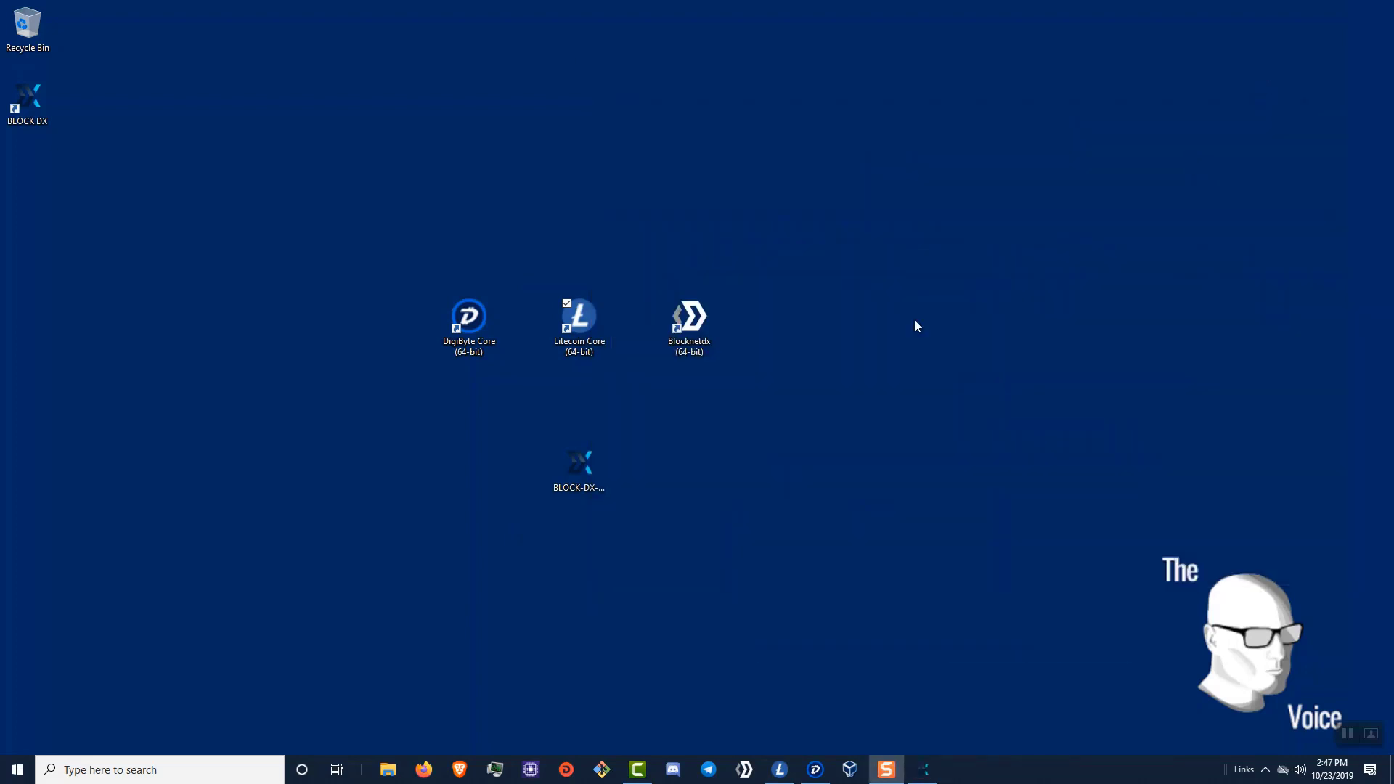
- Relaunch the Blocknet wallet and drag the DigiByte and Litecoin splash windows apart
double_click(702, 331)
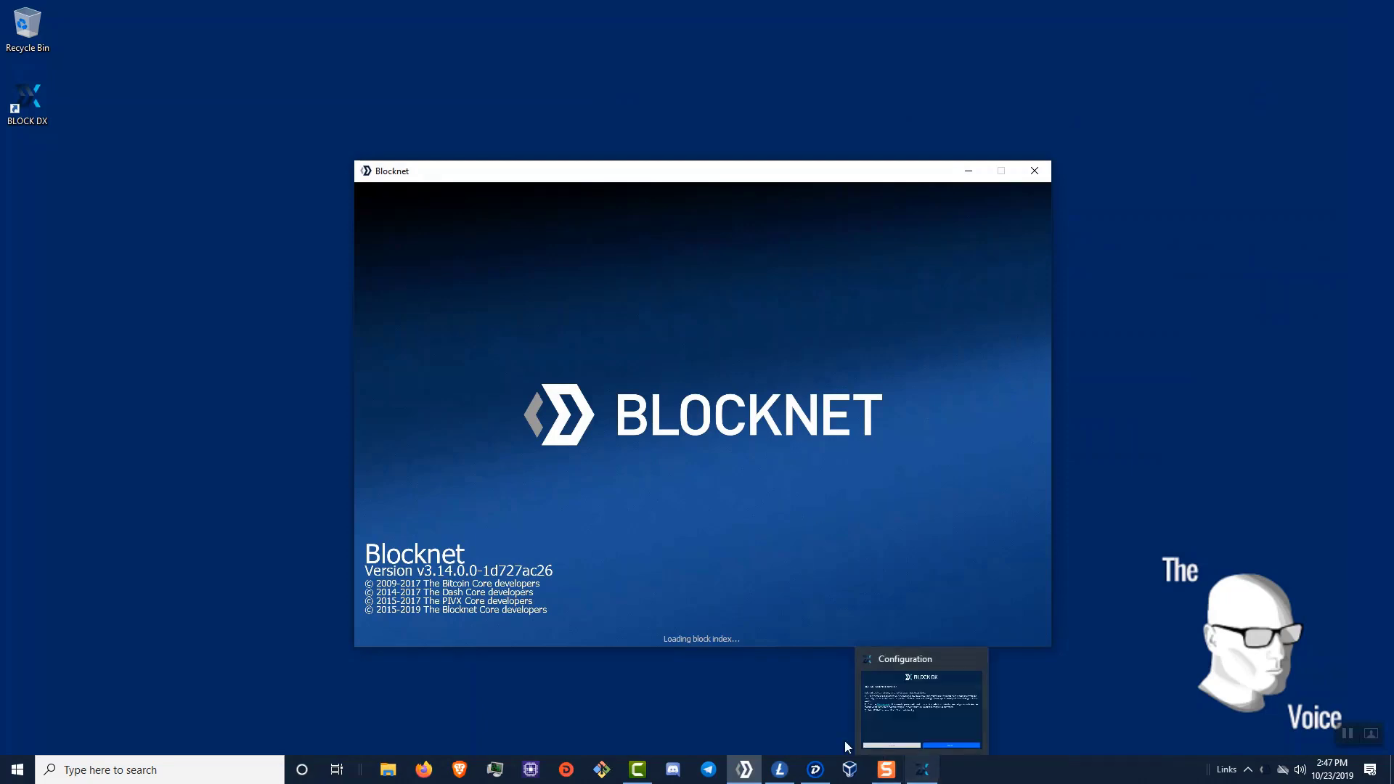
click(780, 770)
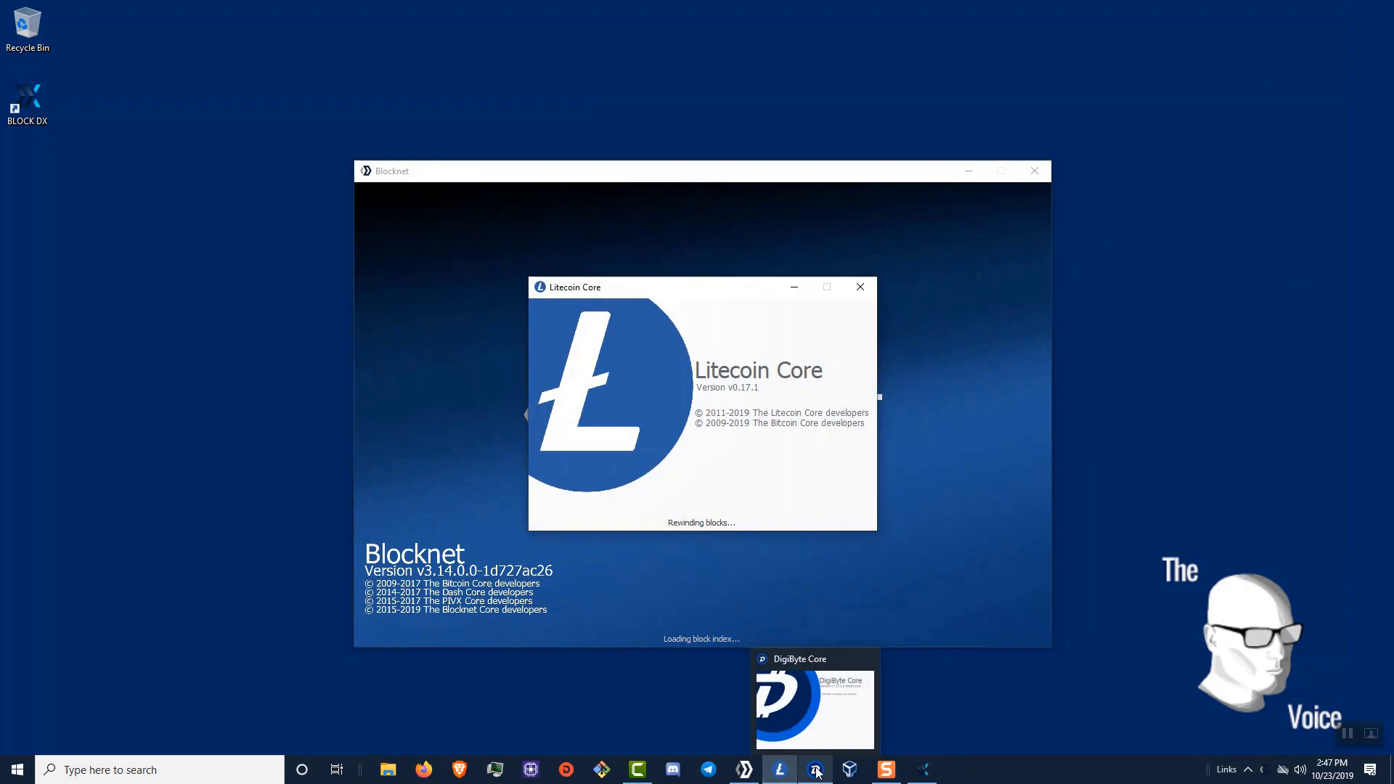
click(815, 769)
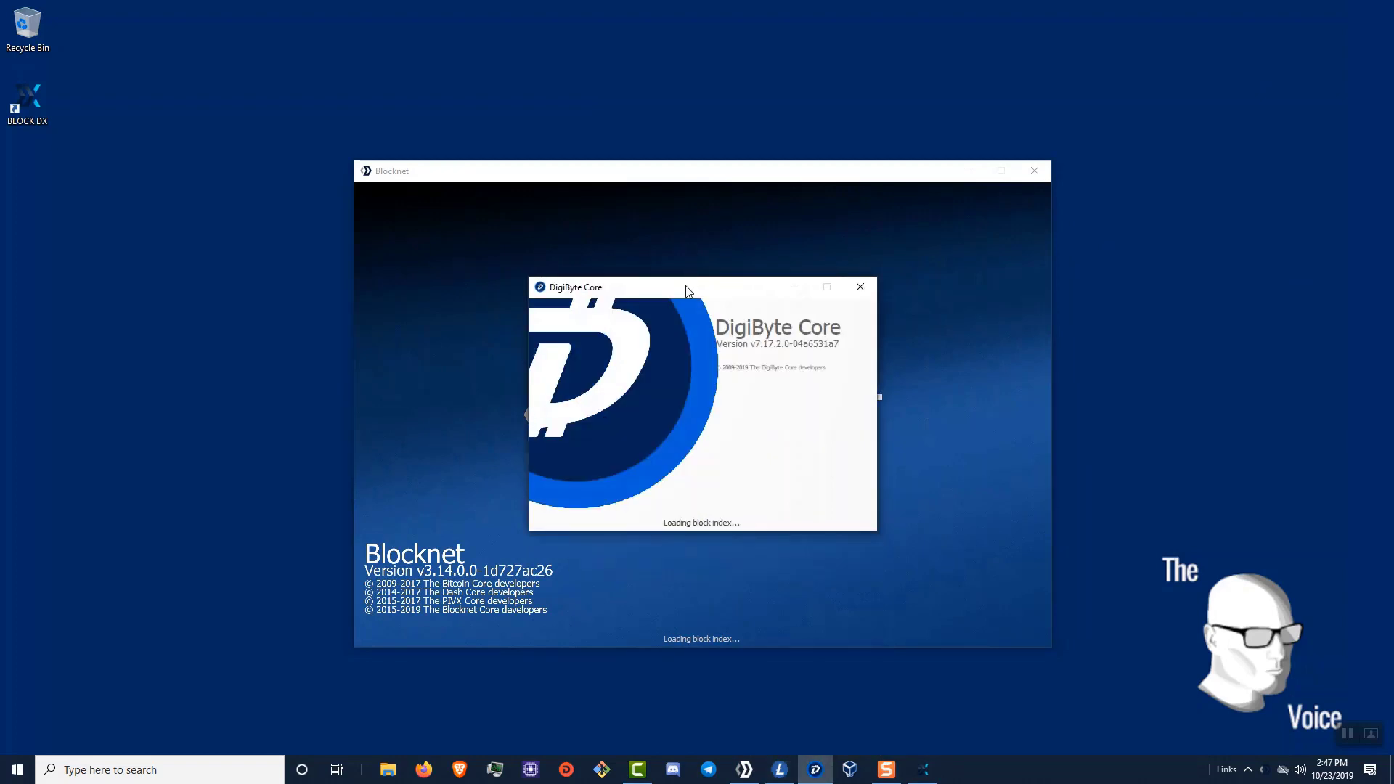
drag(688, 284, 383, 97)
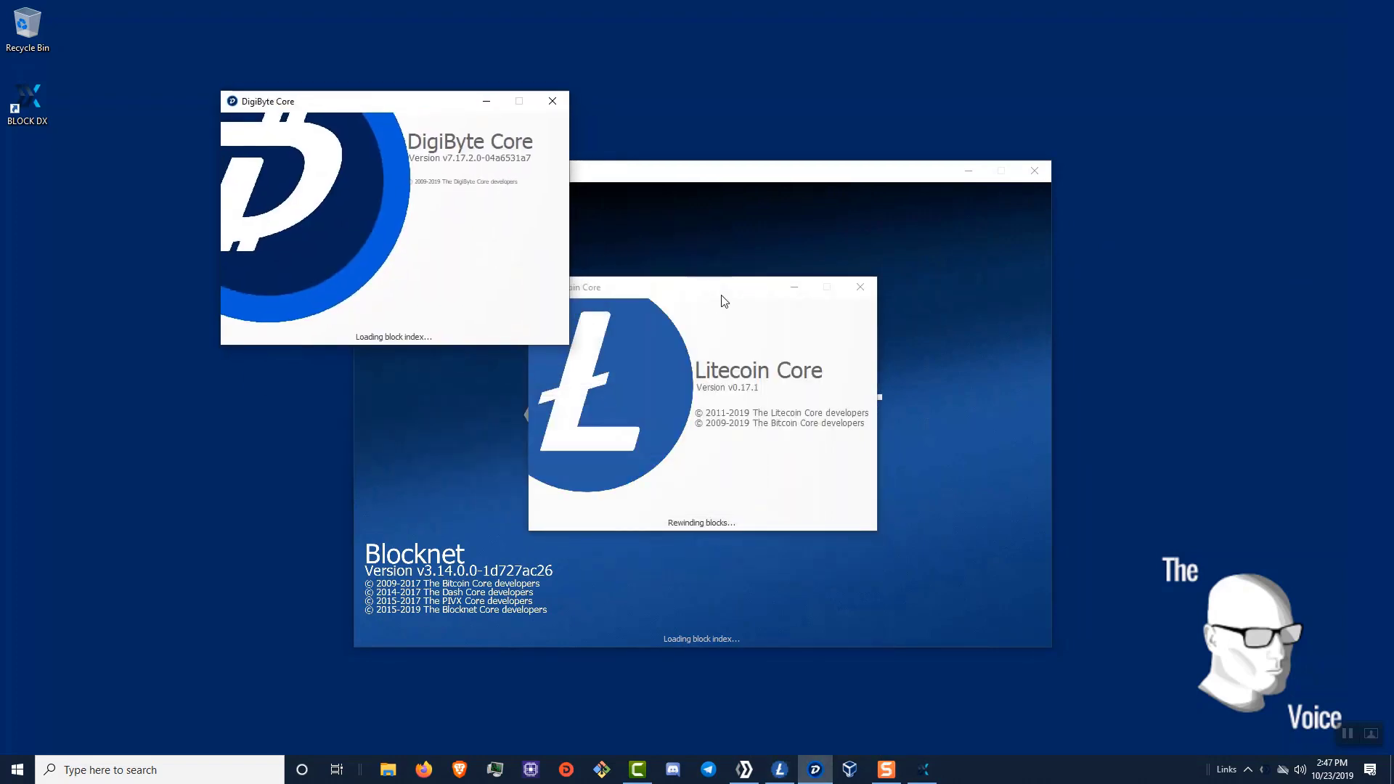
drag(722, 295, 802, 407)
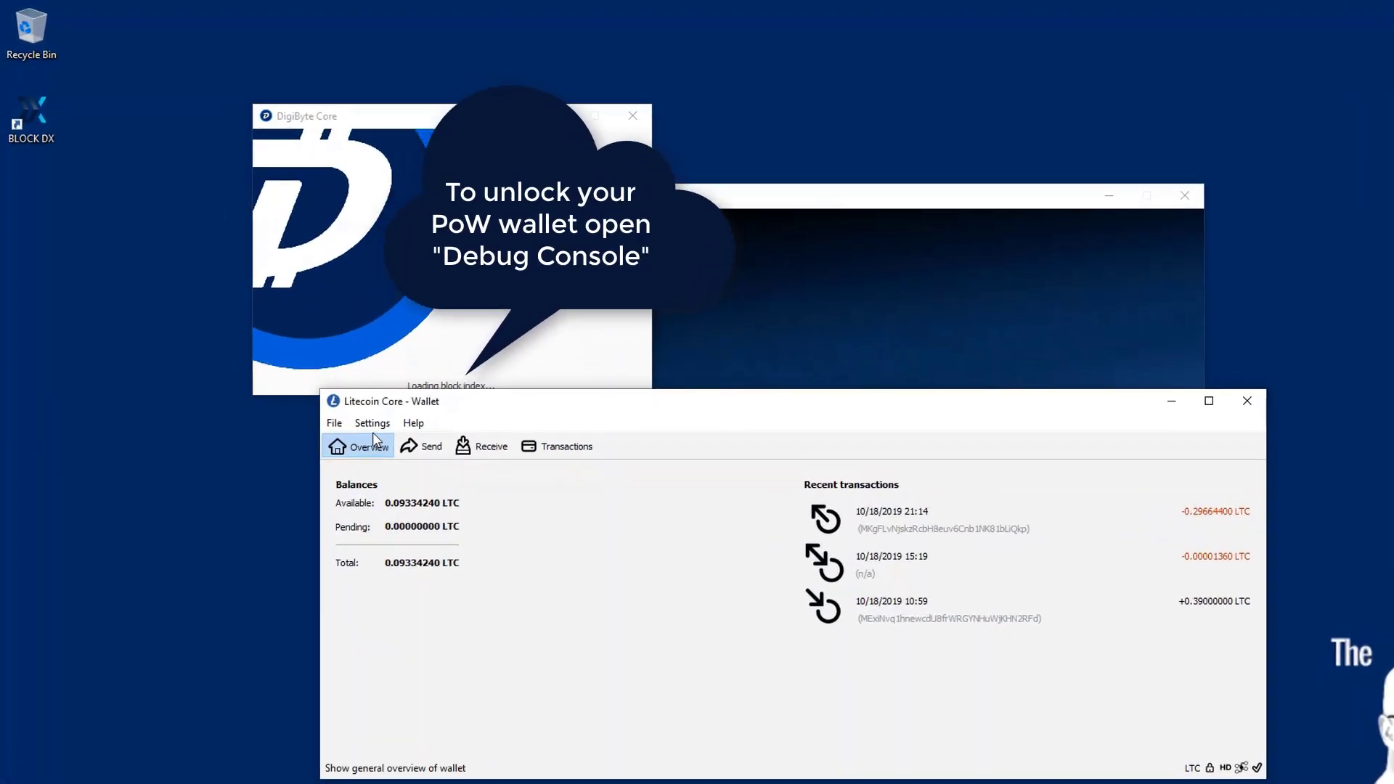
- Unlock the Litecoin wallet with walletpassphrase, the password and 999999999 in the debug console, then close it
click(371, 427)
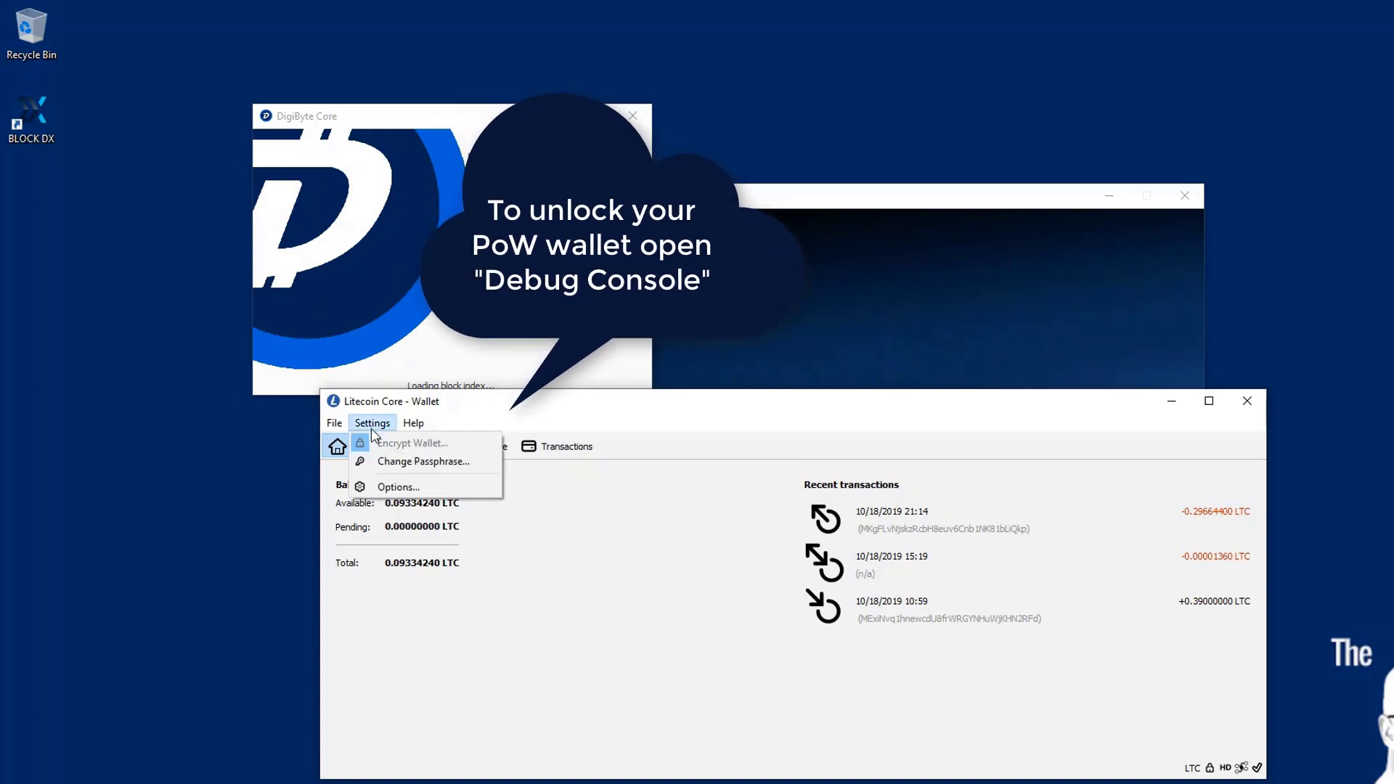
mouse_move(410, 424)
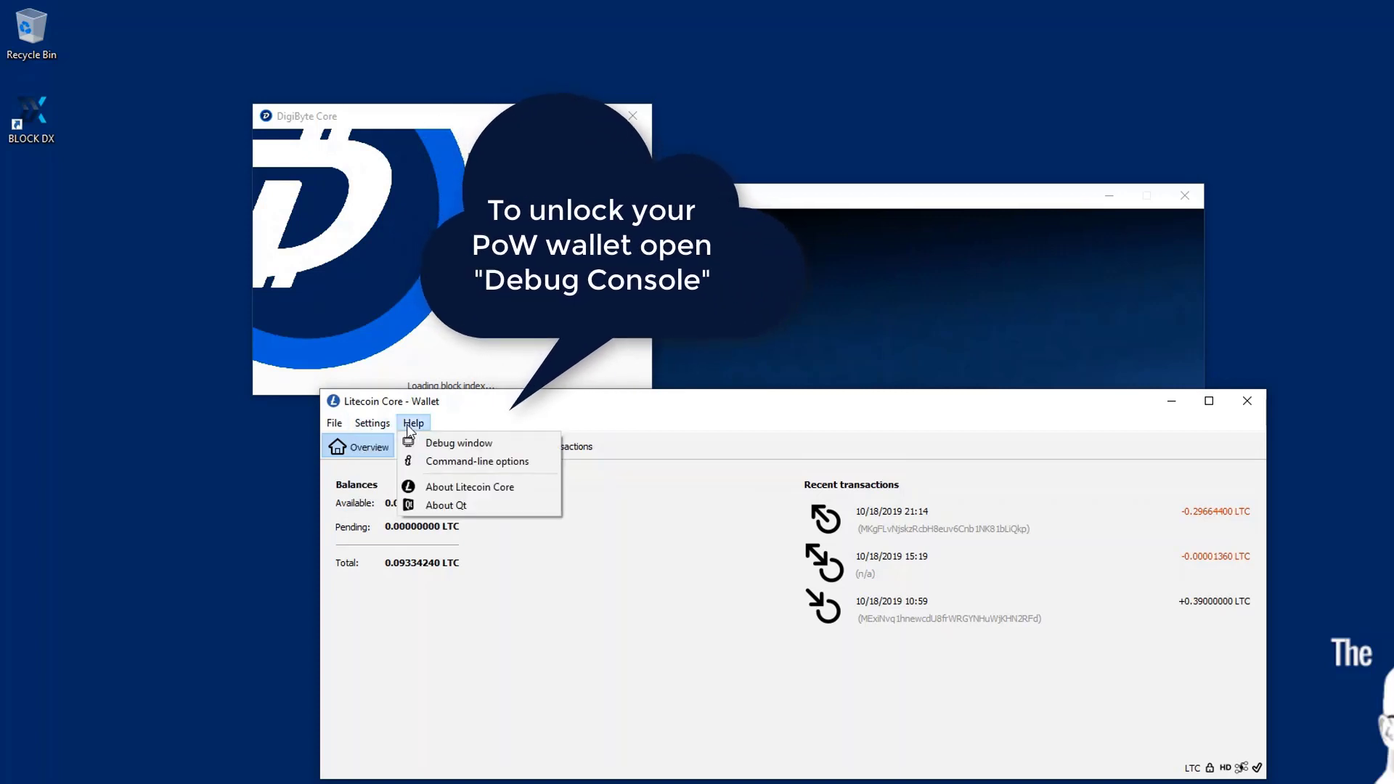
click(450, 444)
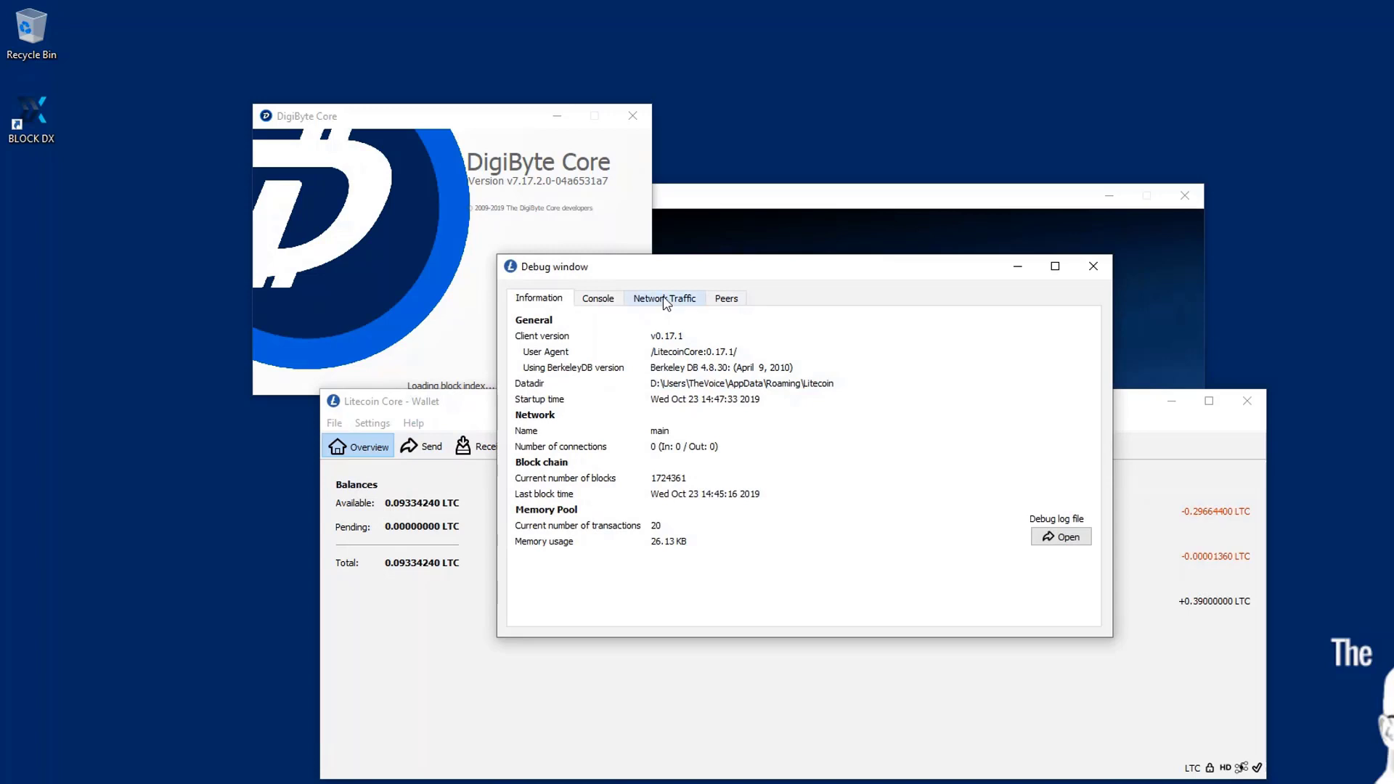
click(607, 307)
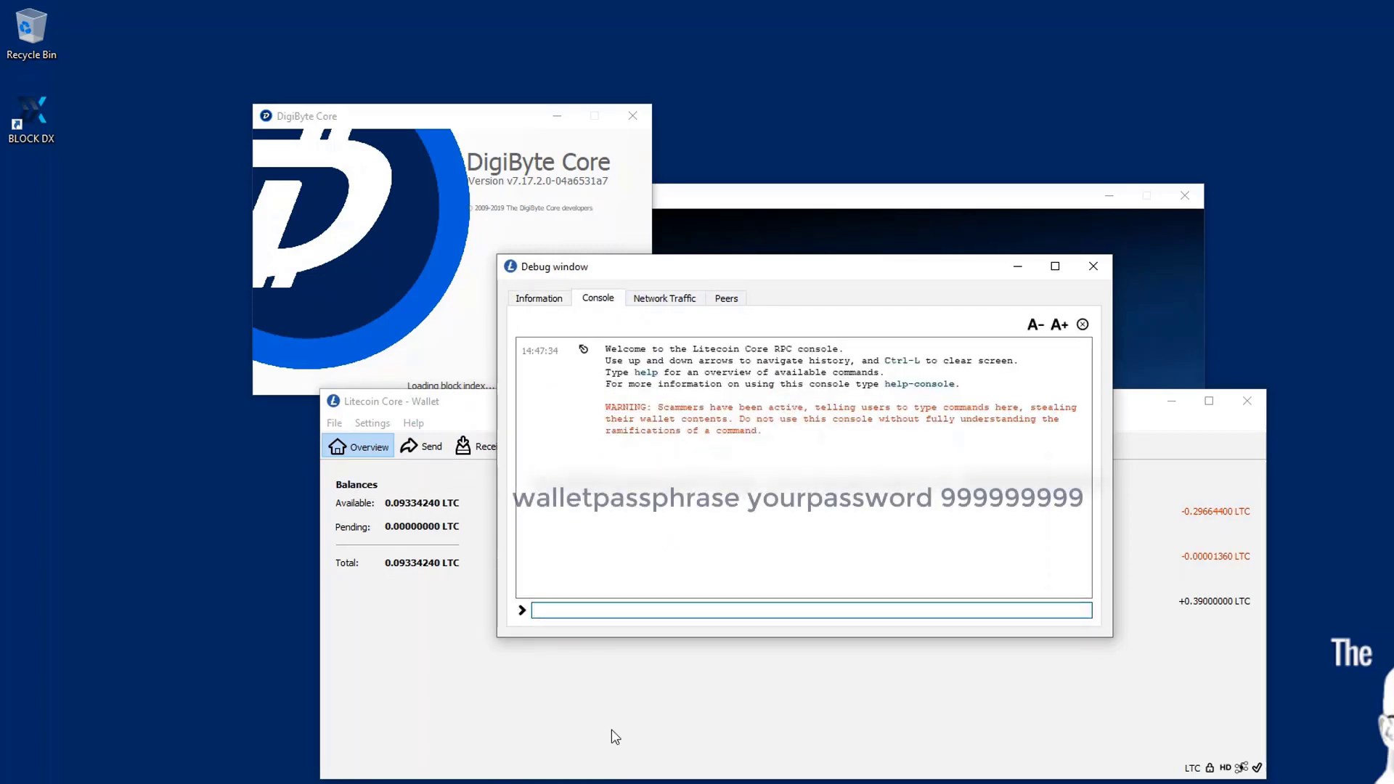
text(wall)
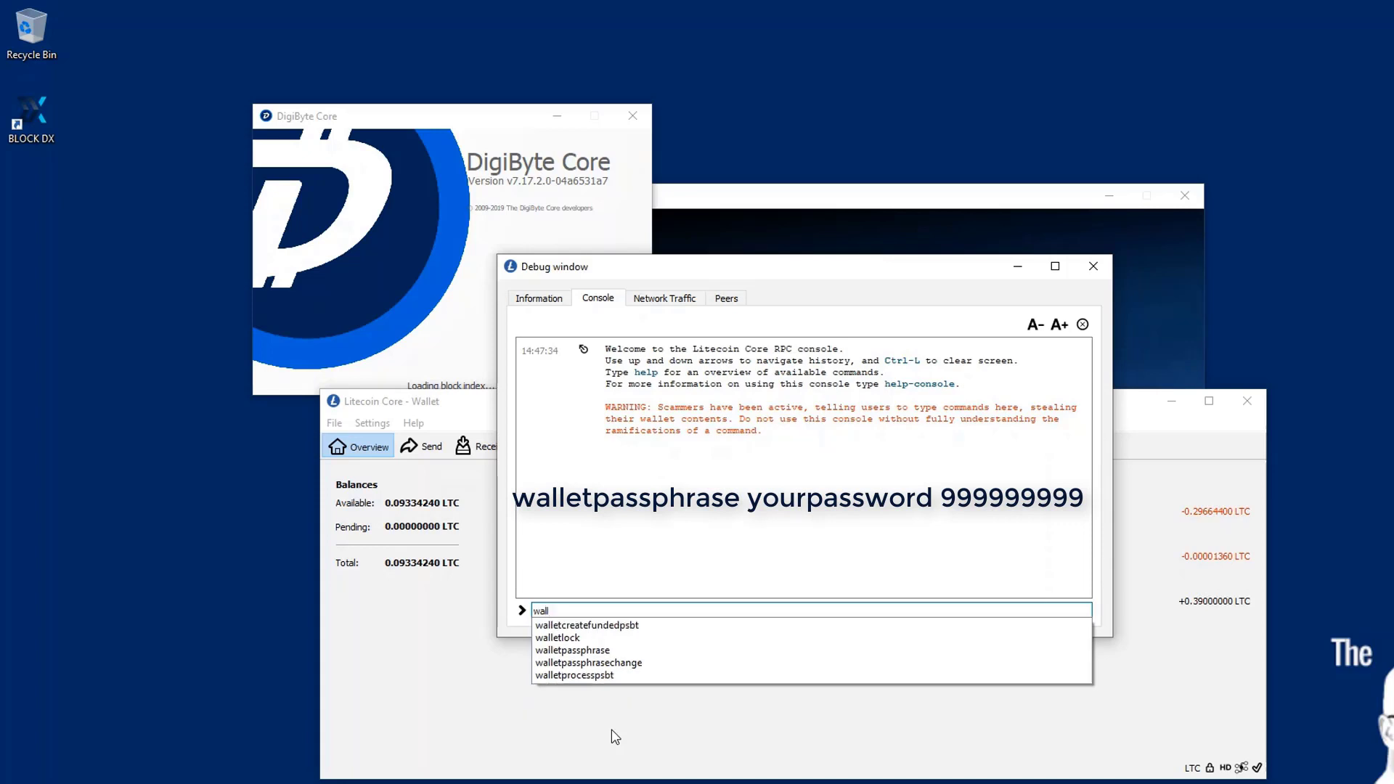
click(595, 651)
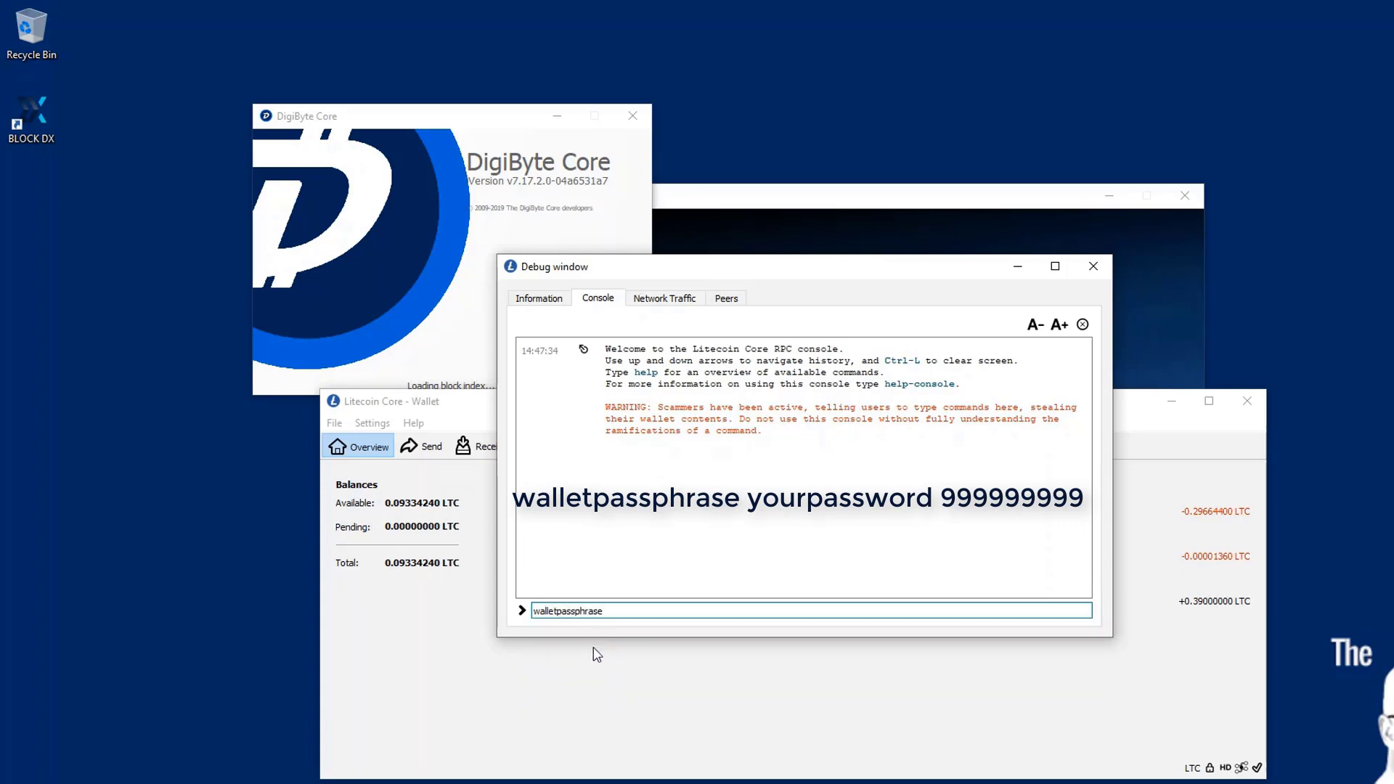
text(....9999999)
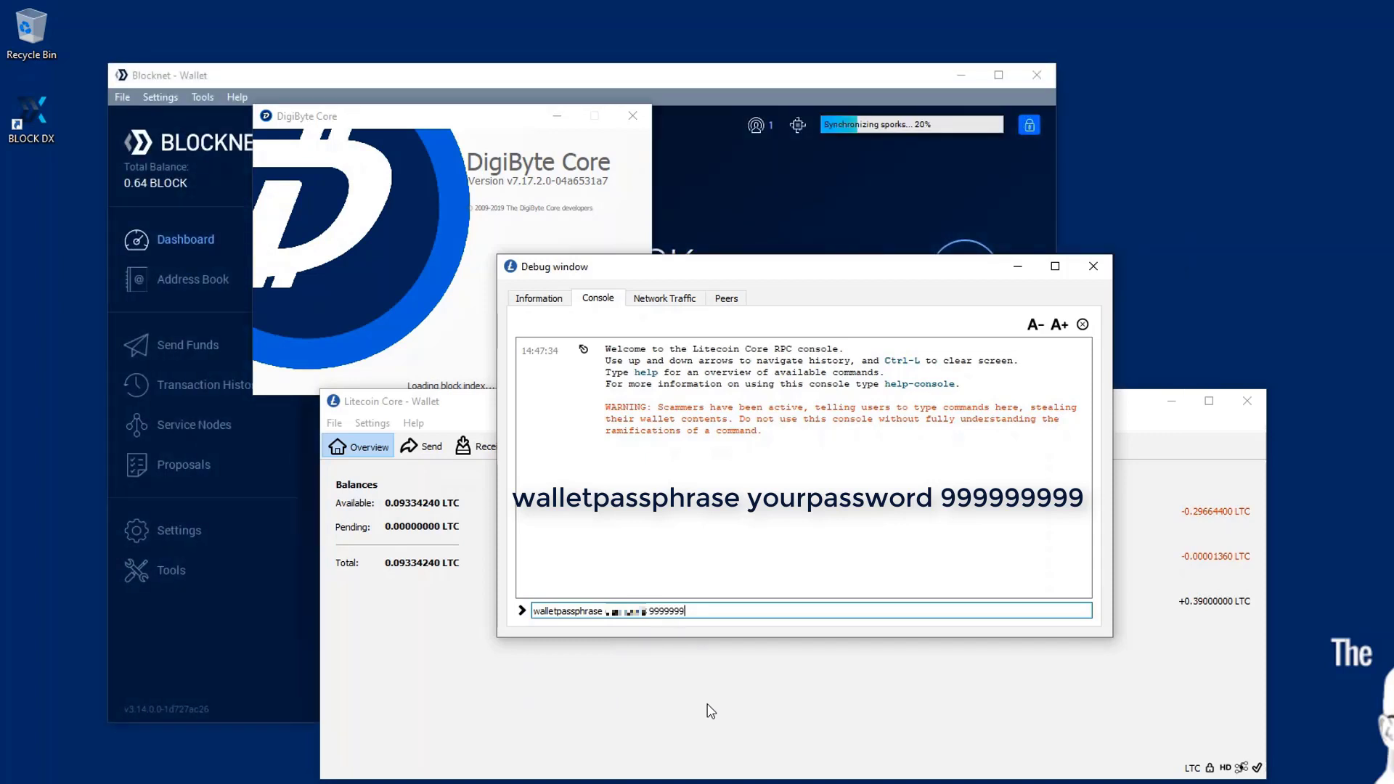
text(99)
key(Return)
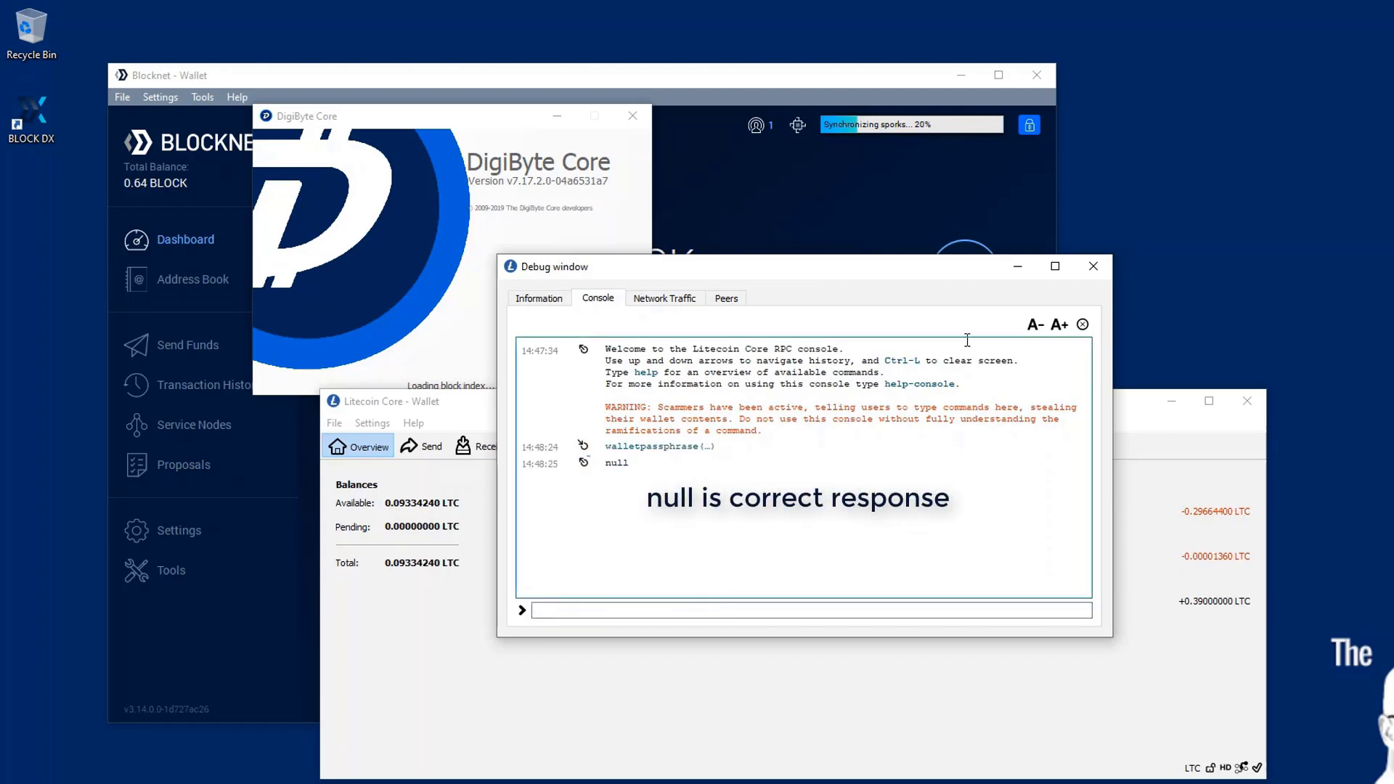
click(1107, 274)
- Unlock the Blocknet wallet with its passphrase, leaving the staking-only option unchecked
click(1168, 400)
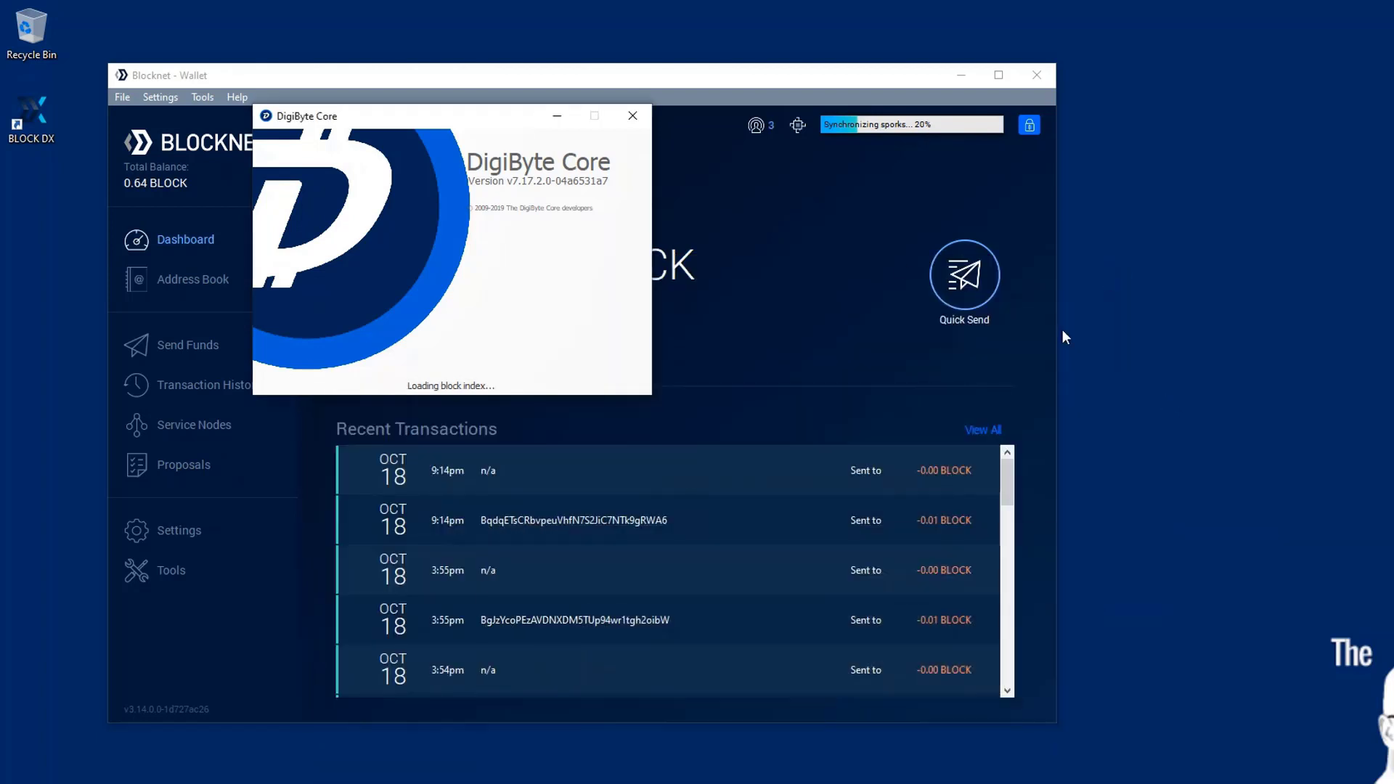
click(1029, 126)
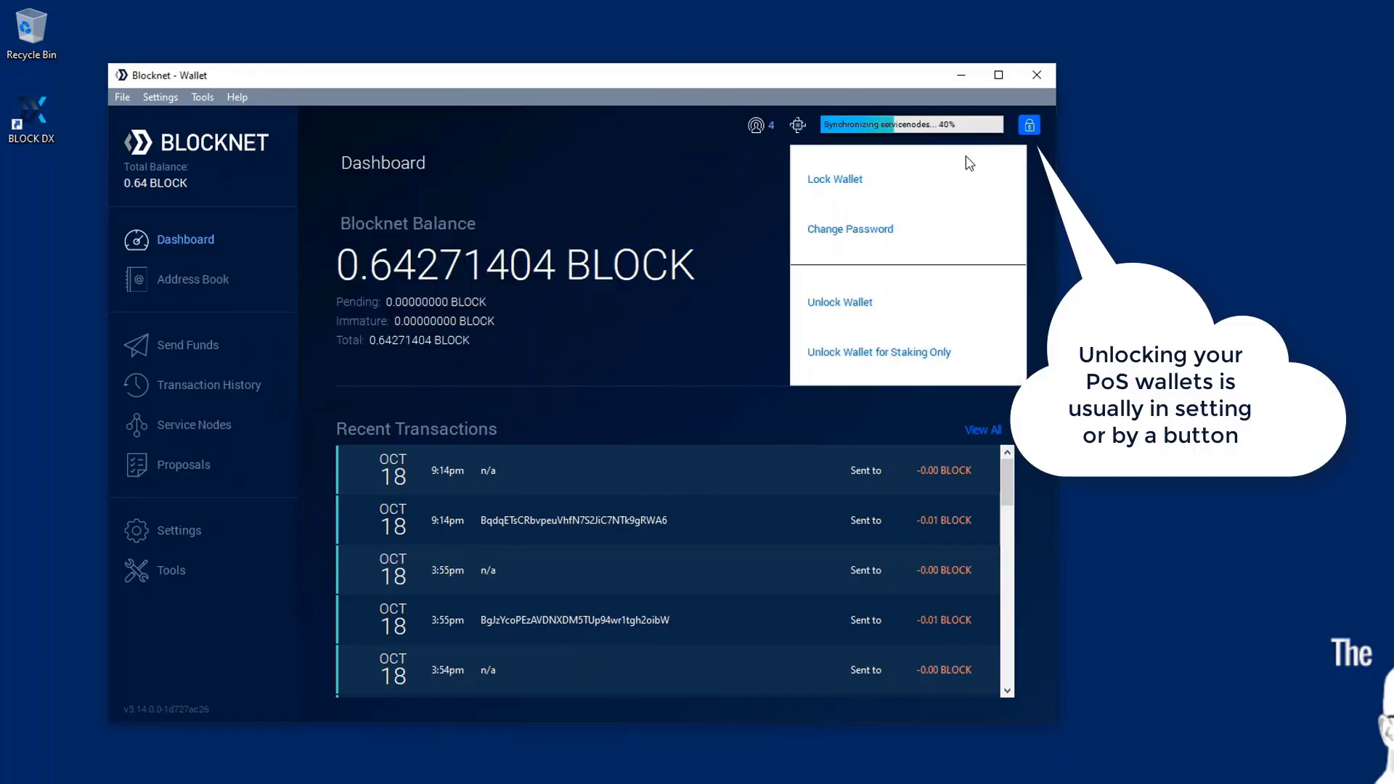
click(865, 314)
text(pass)
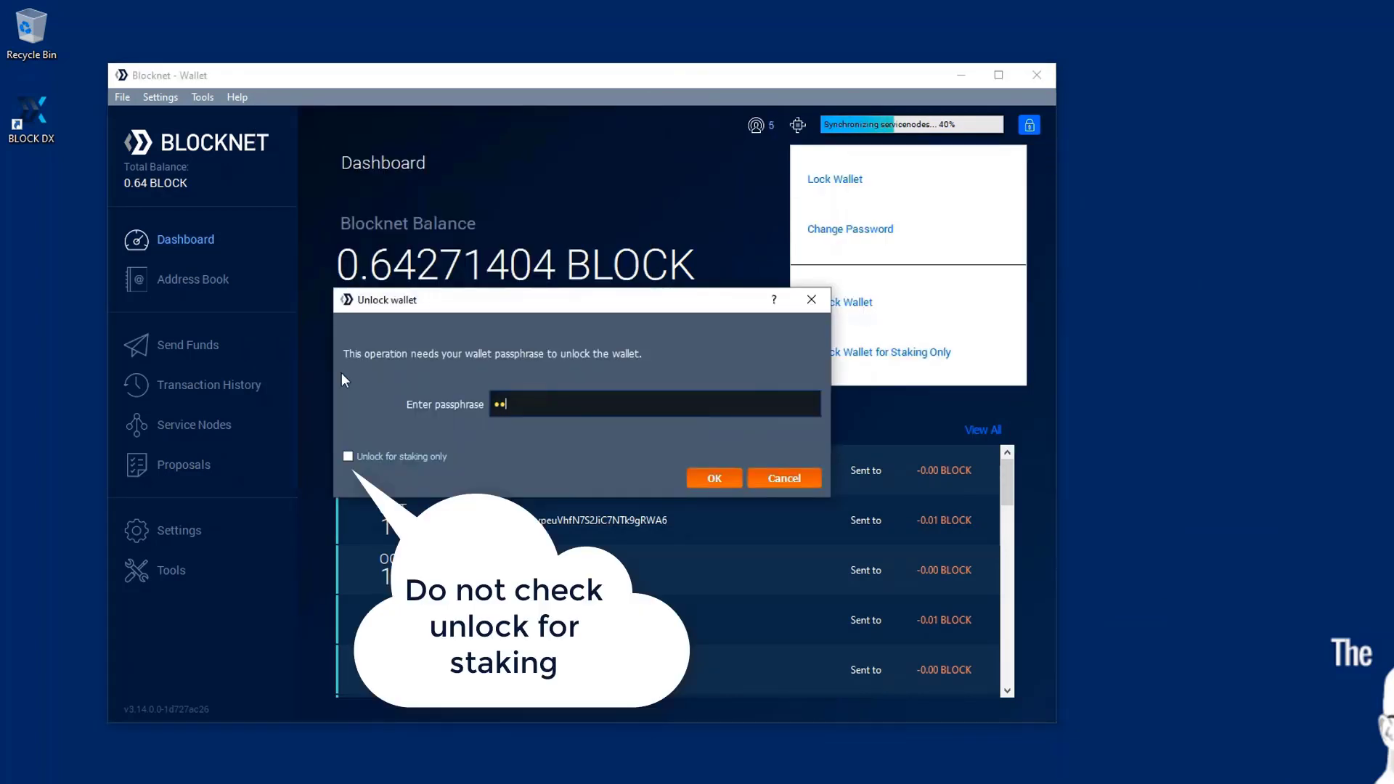
text(word)
key(Return)
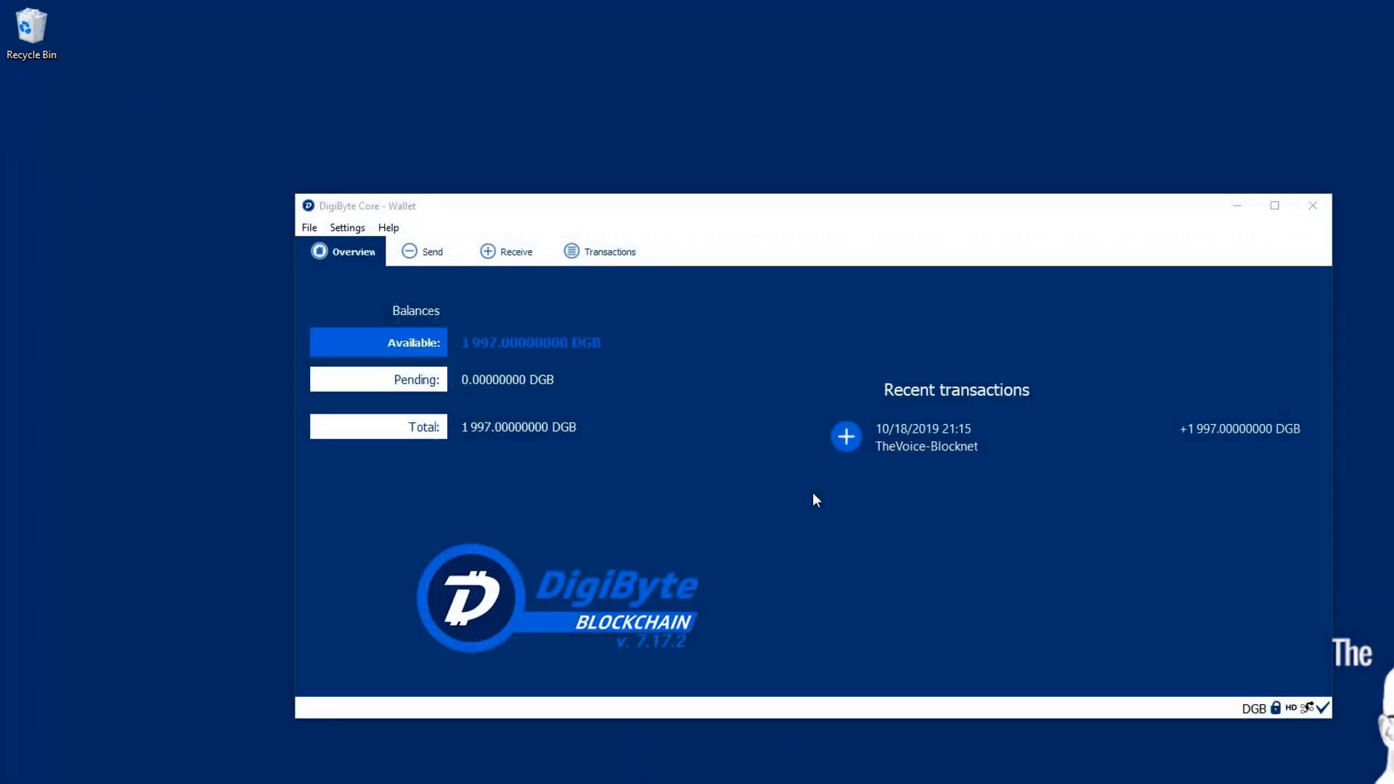
- Open DigiByte Core's debug window on its Console and focus the command line
click(387, 228)
click(415, 252)
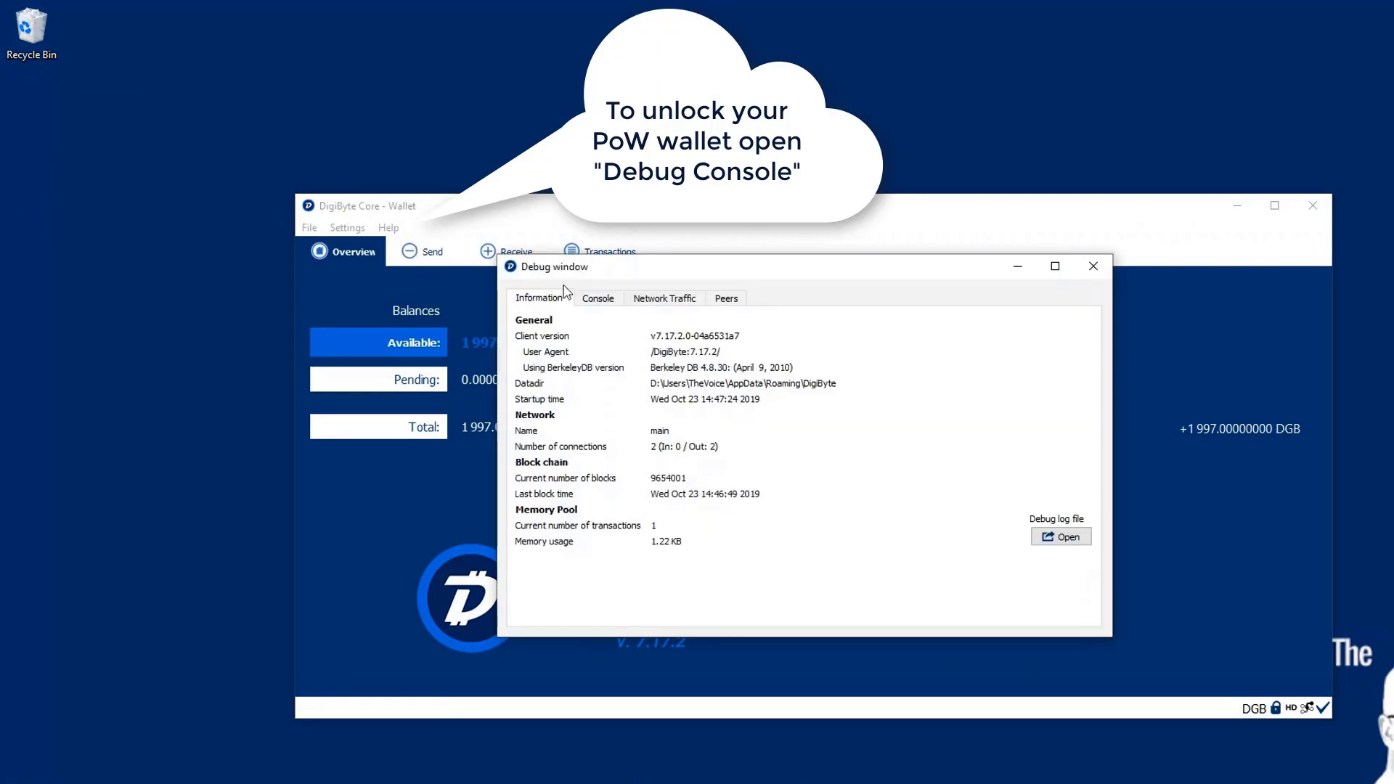
click(600, 304)
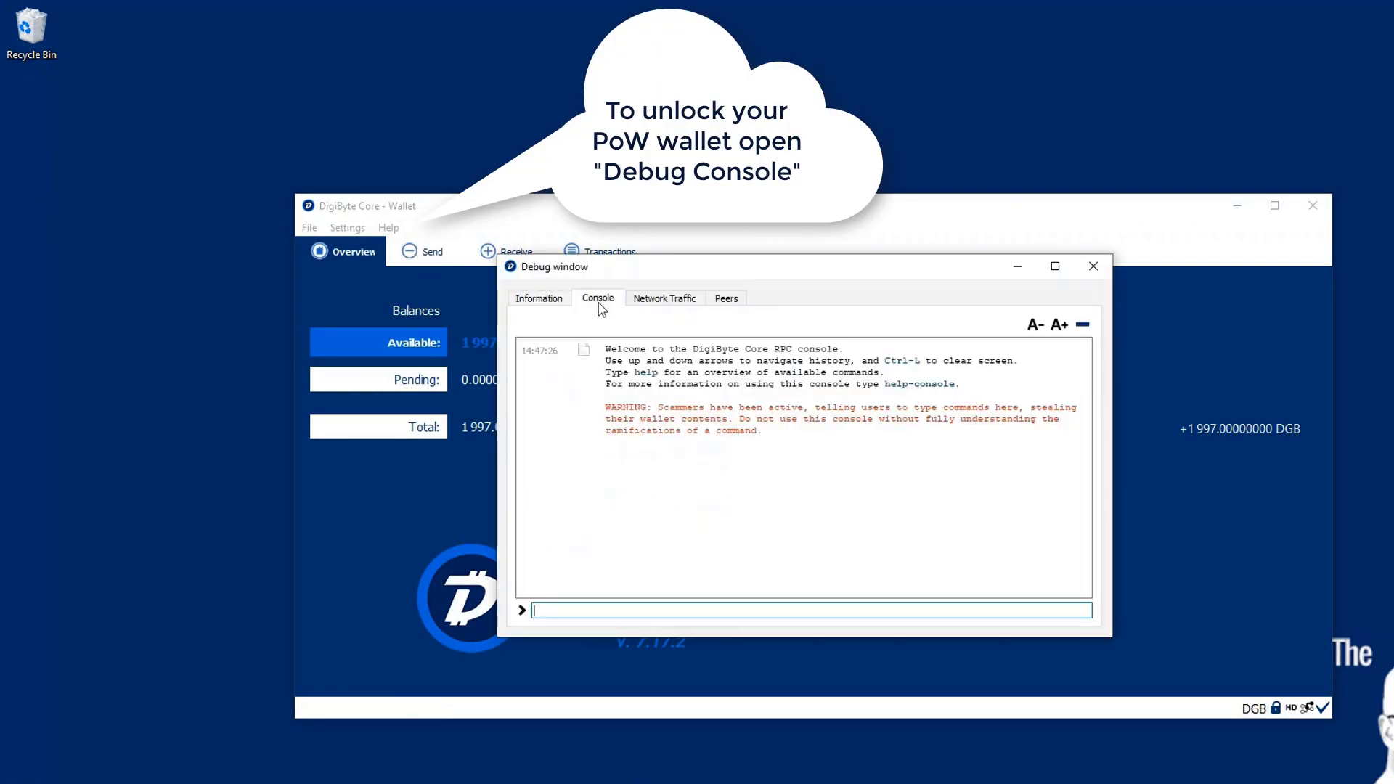
click(584, 609)
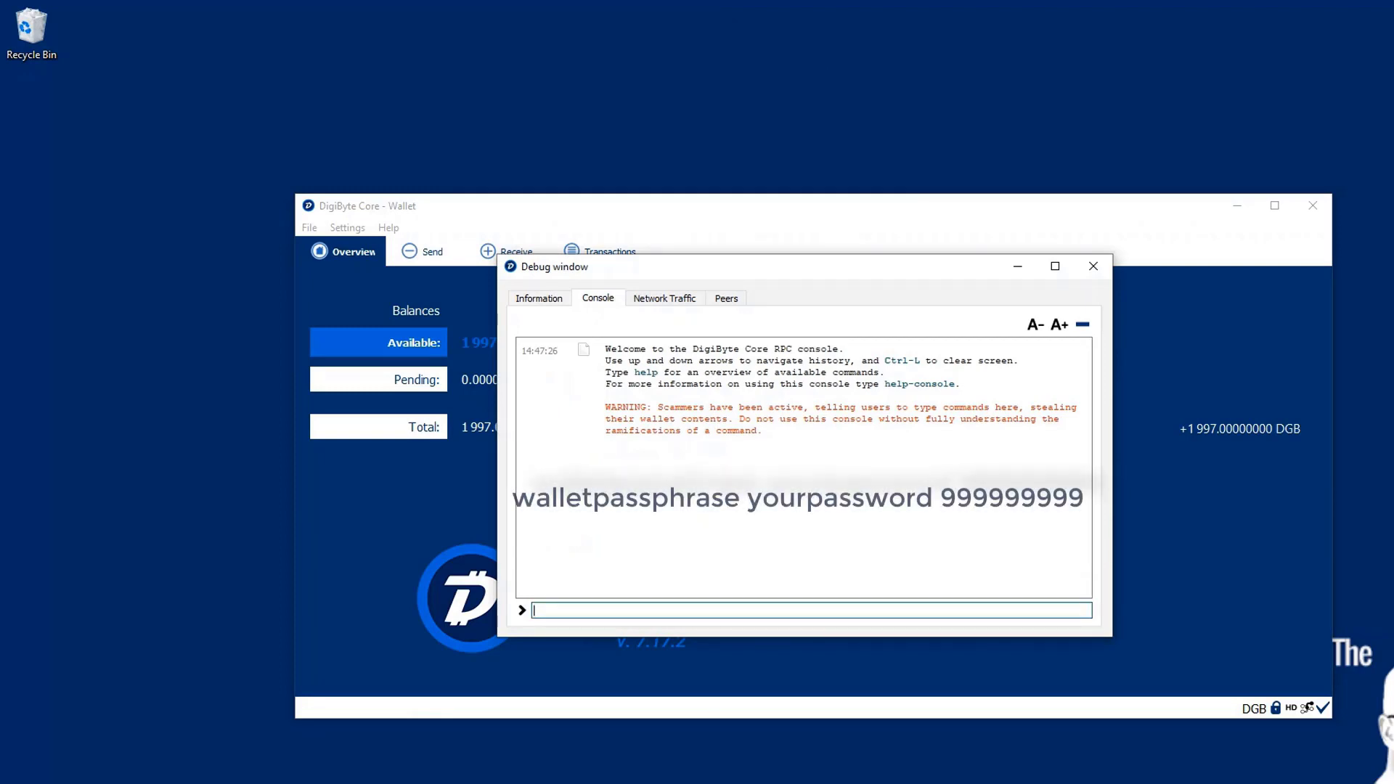
- Run walletpassphrase with the password and 999999999, confirm it returns null, and close the debug window
text(wallet)
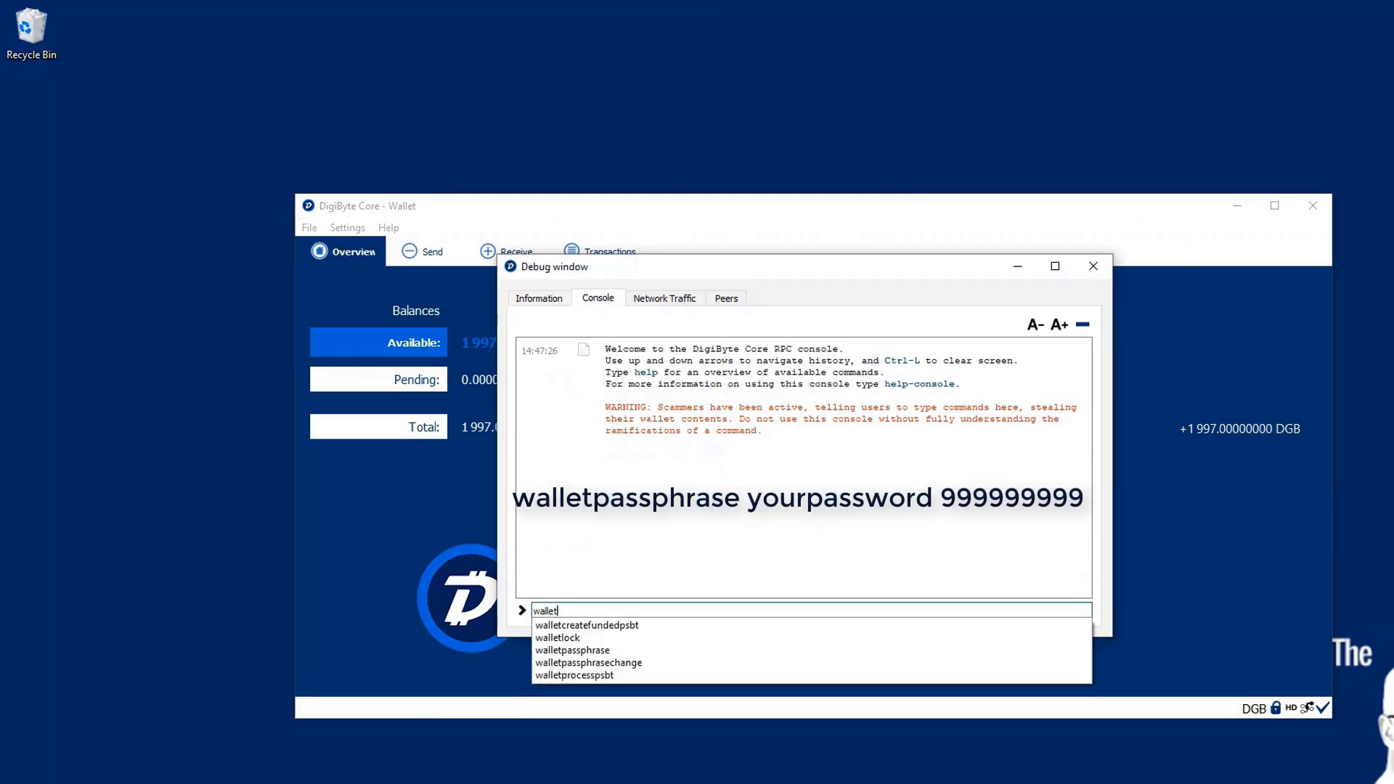
click(606, 651)
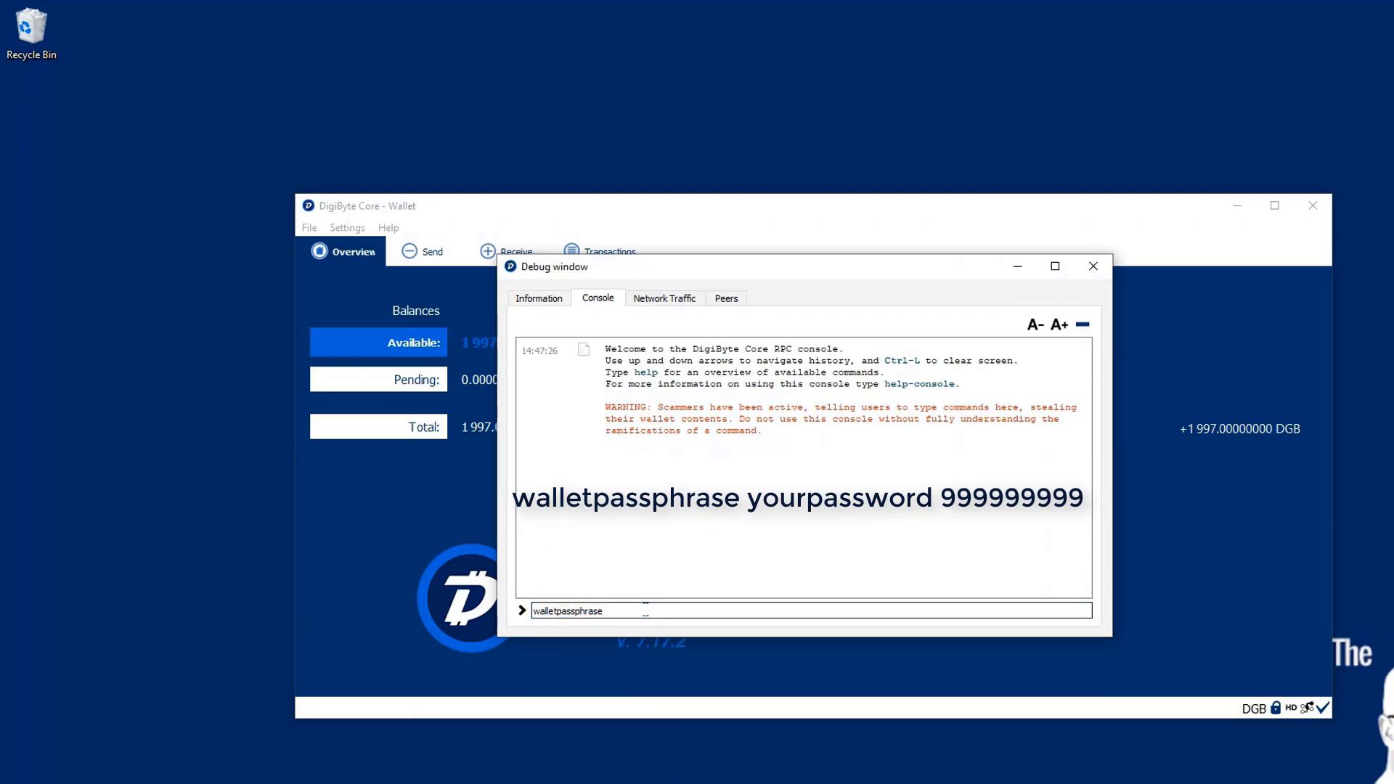
text(••••••)
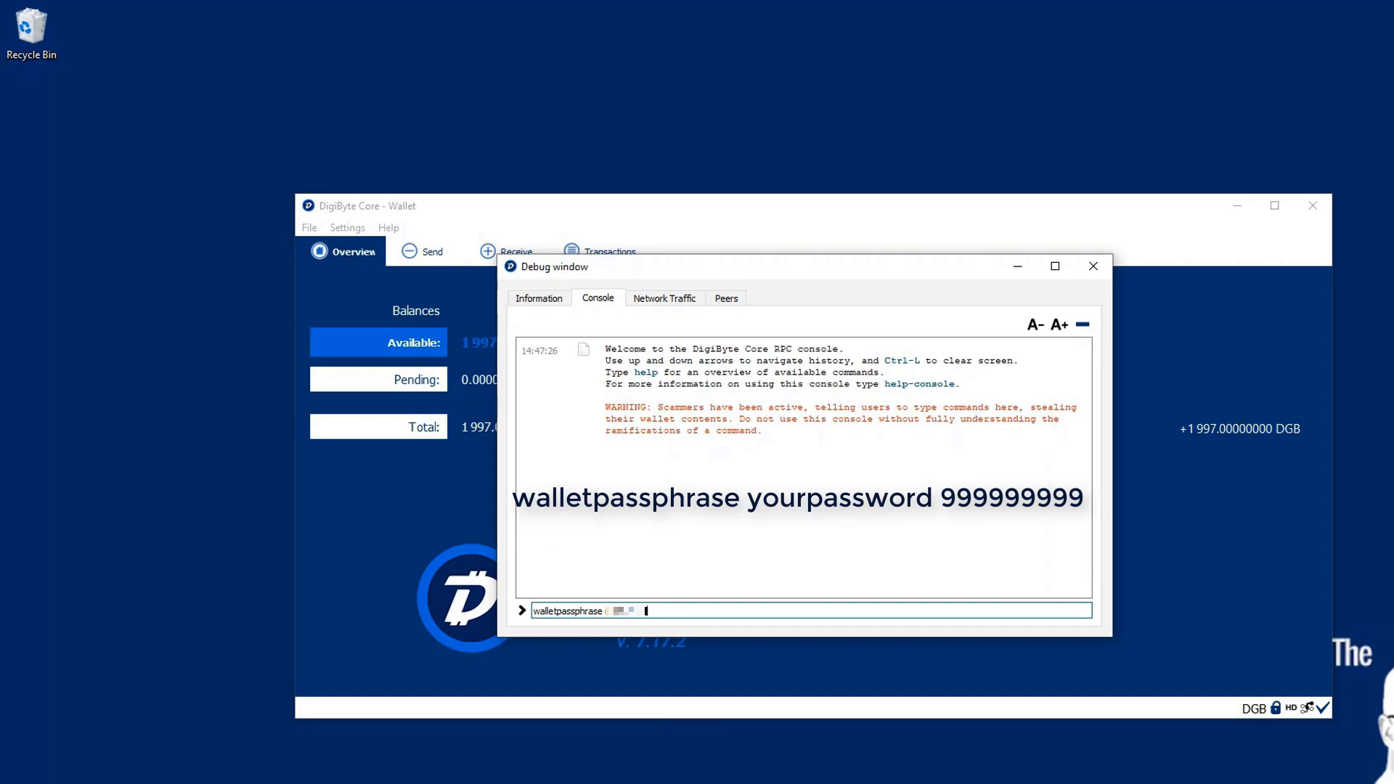
text( 999999999)
key(Return)
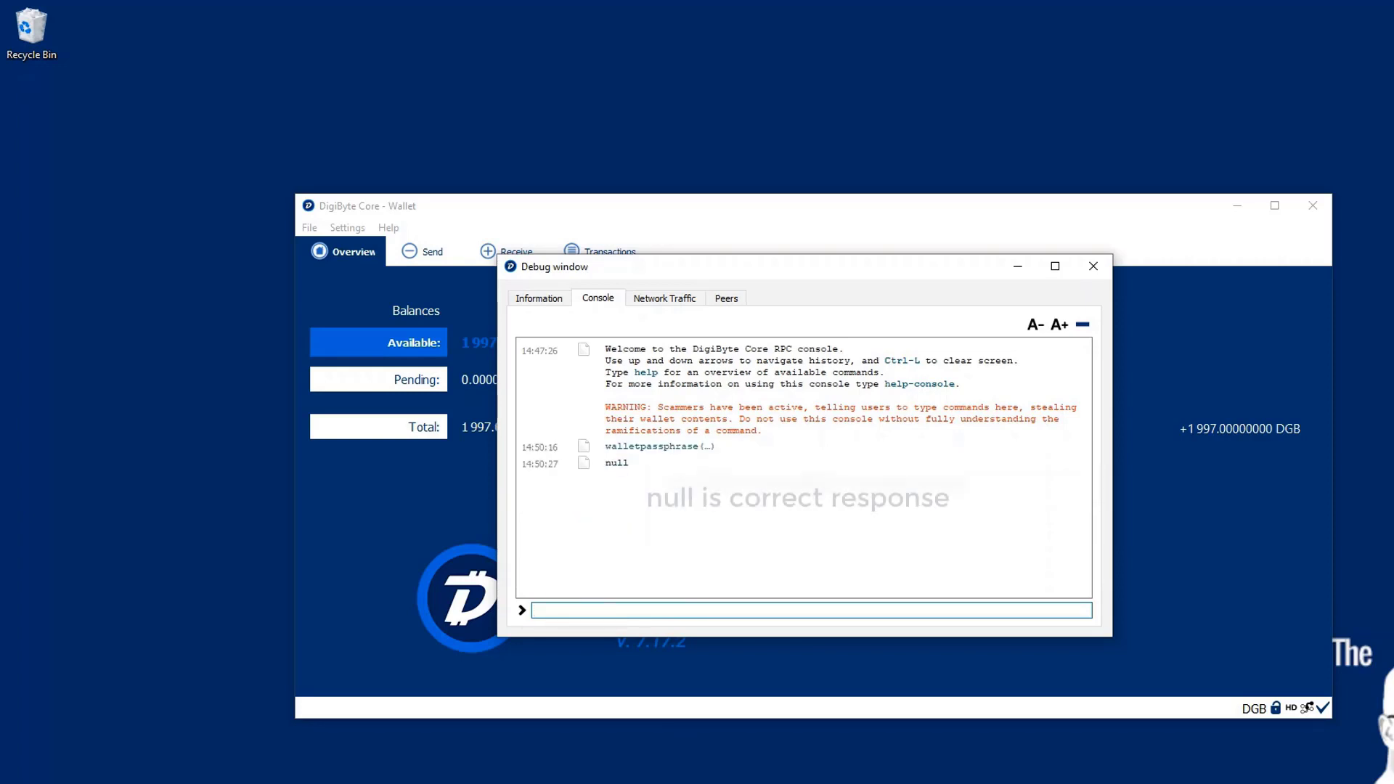
drag(608, 464, 634, 474)
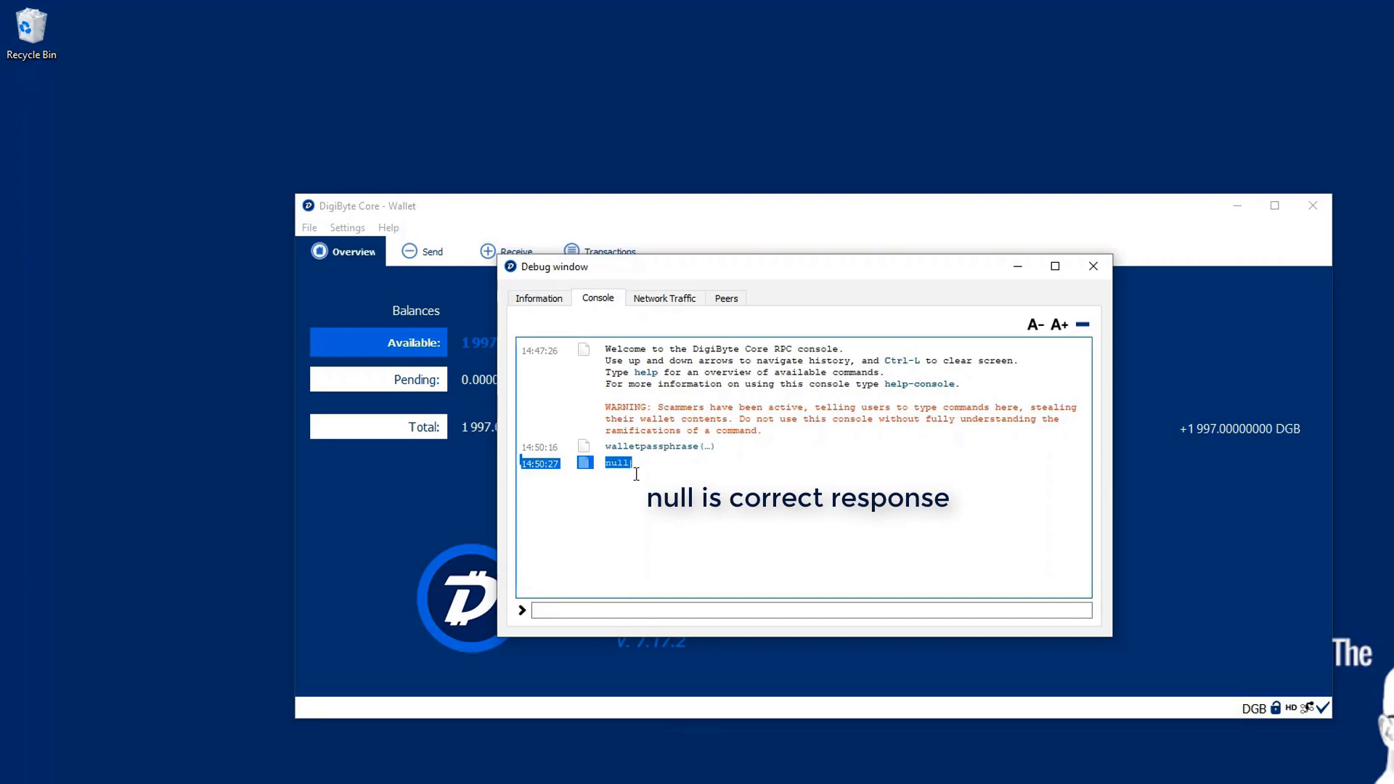
click(632, 476)
click(1087, 273)
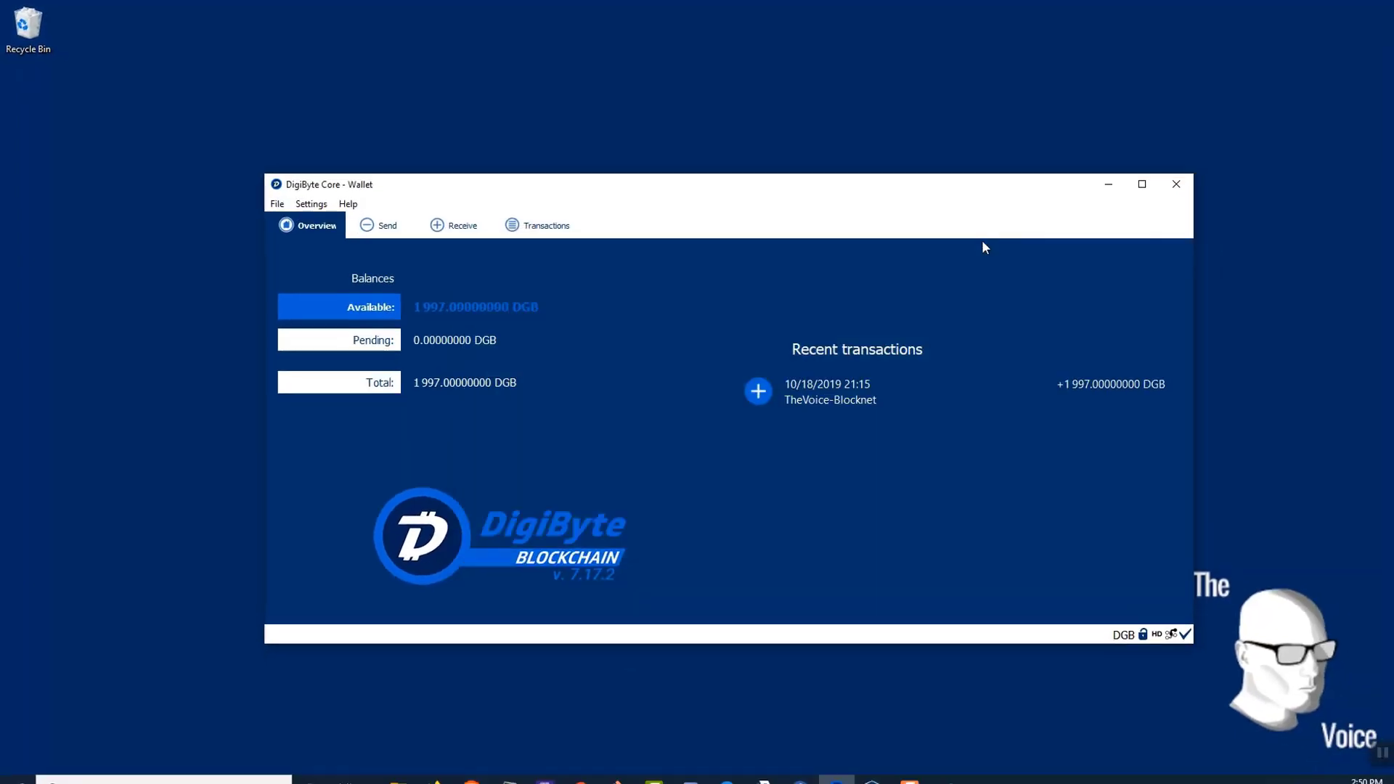
- Bring back the Block DX Configuration window and restart Block DX to apply the configuration
click(1224, 203)
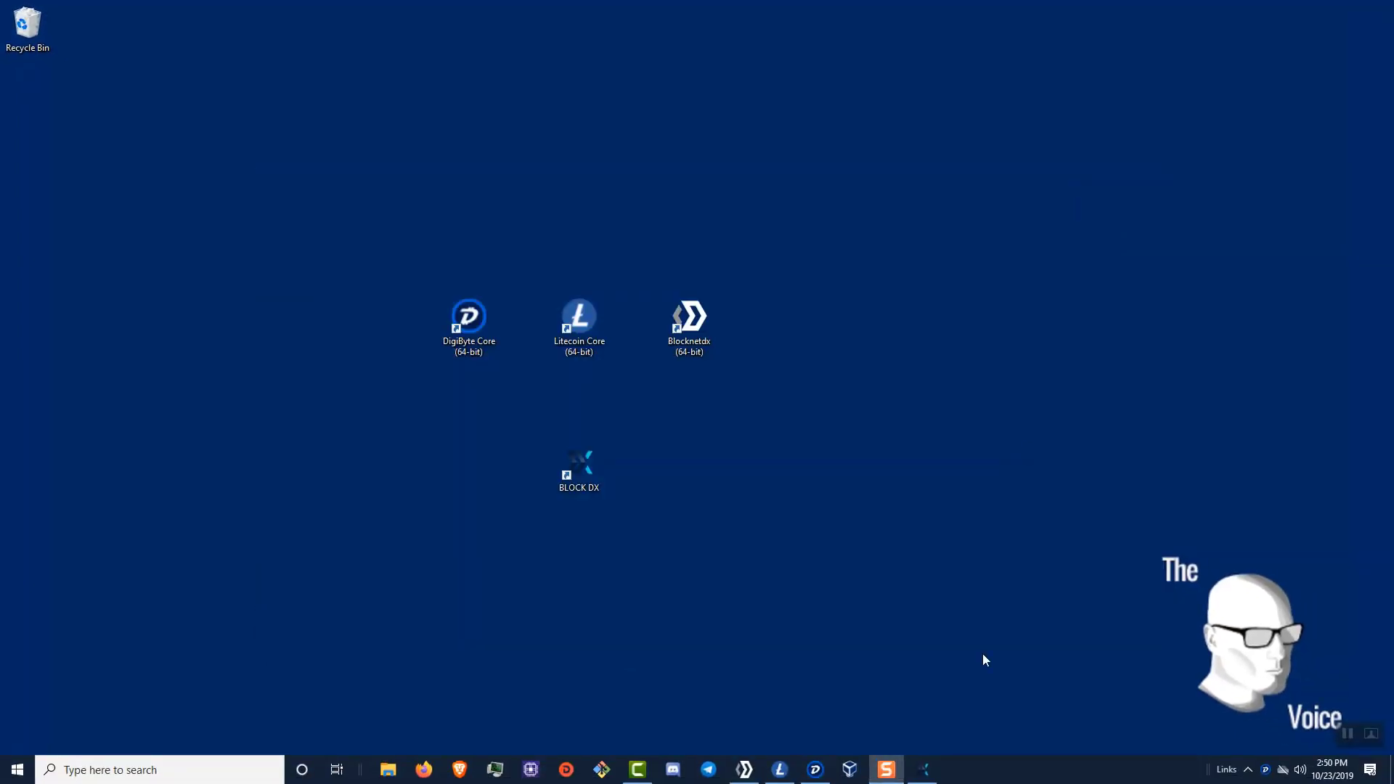
click(923, 769)
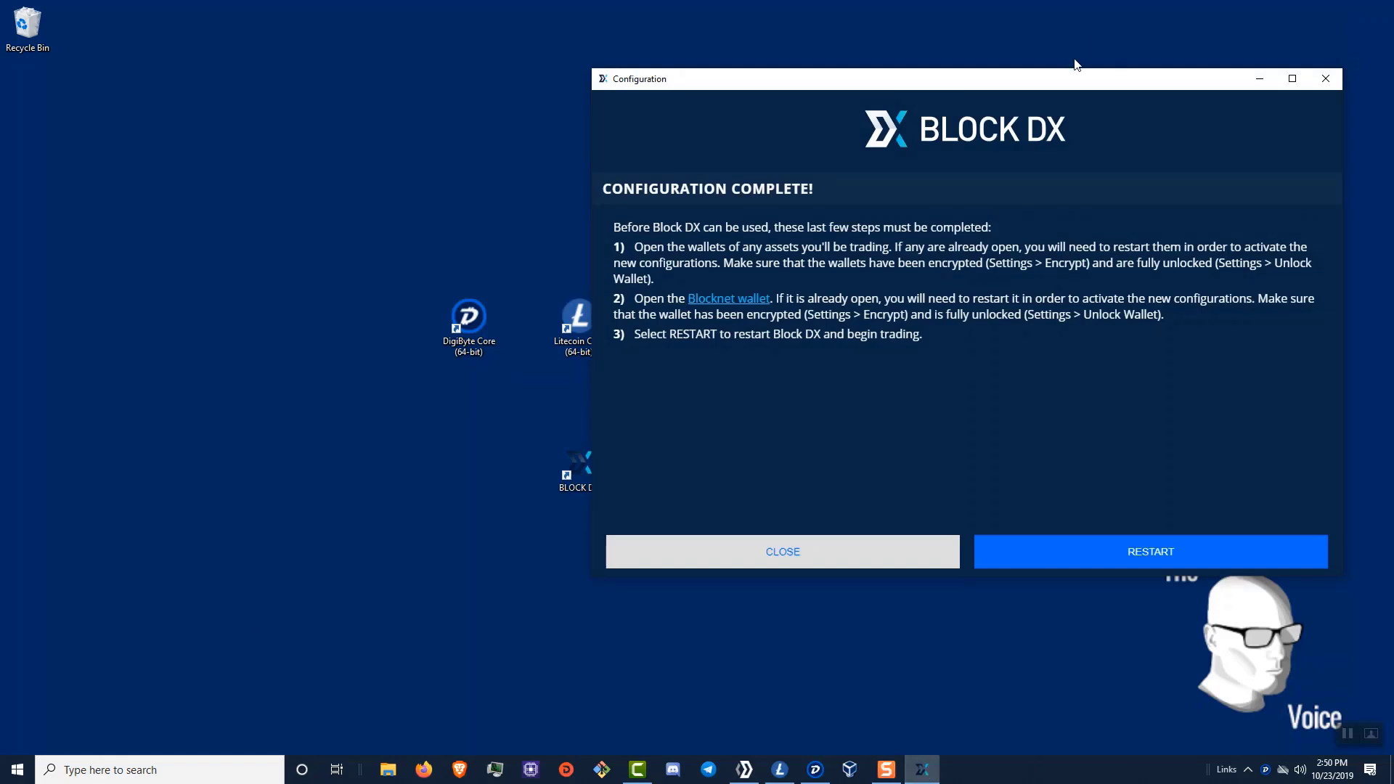
drag(1061, 86, 716, 59)
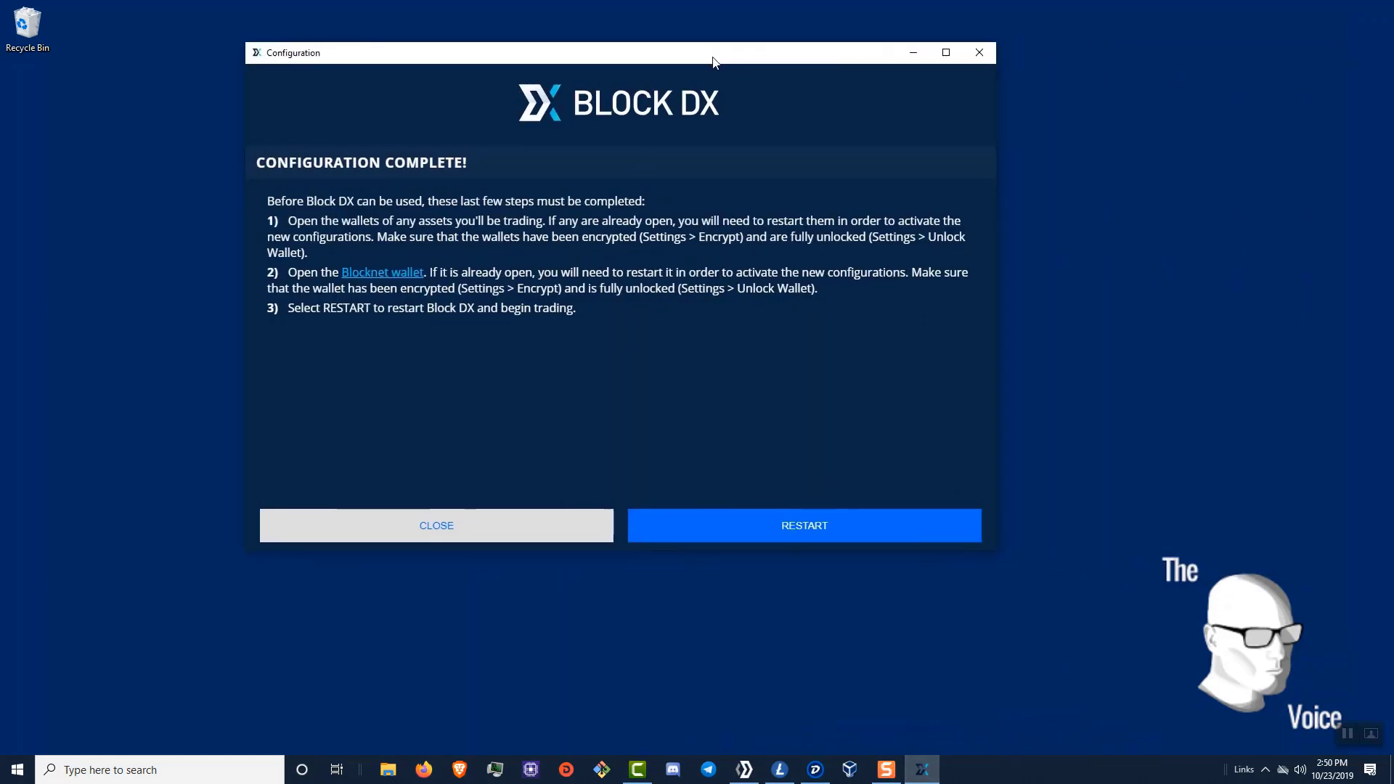
click(818, 528)
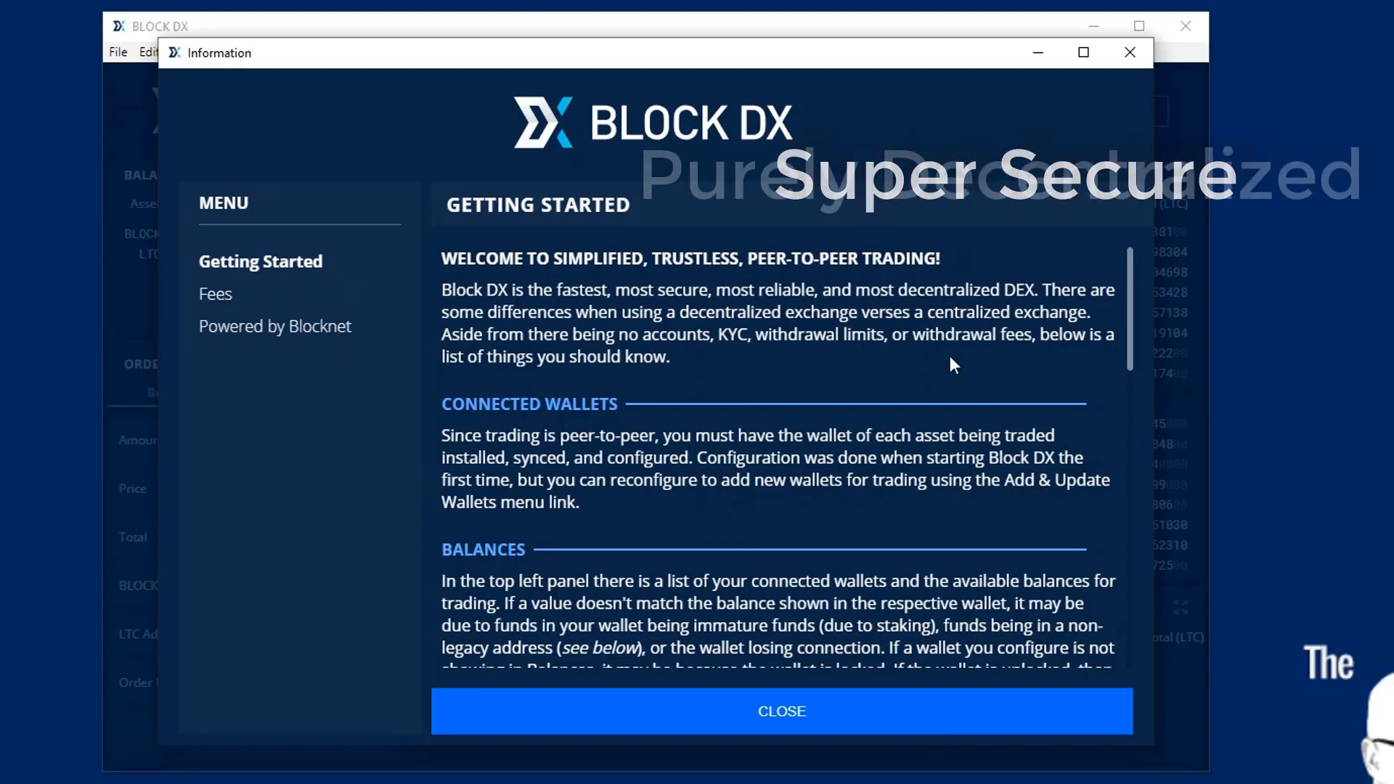
scroll(1128, 299, down, 2)
scroll(1128, 308, down, 3)
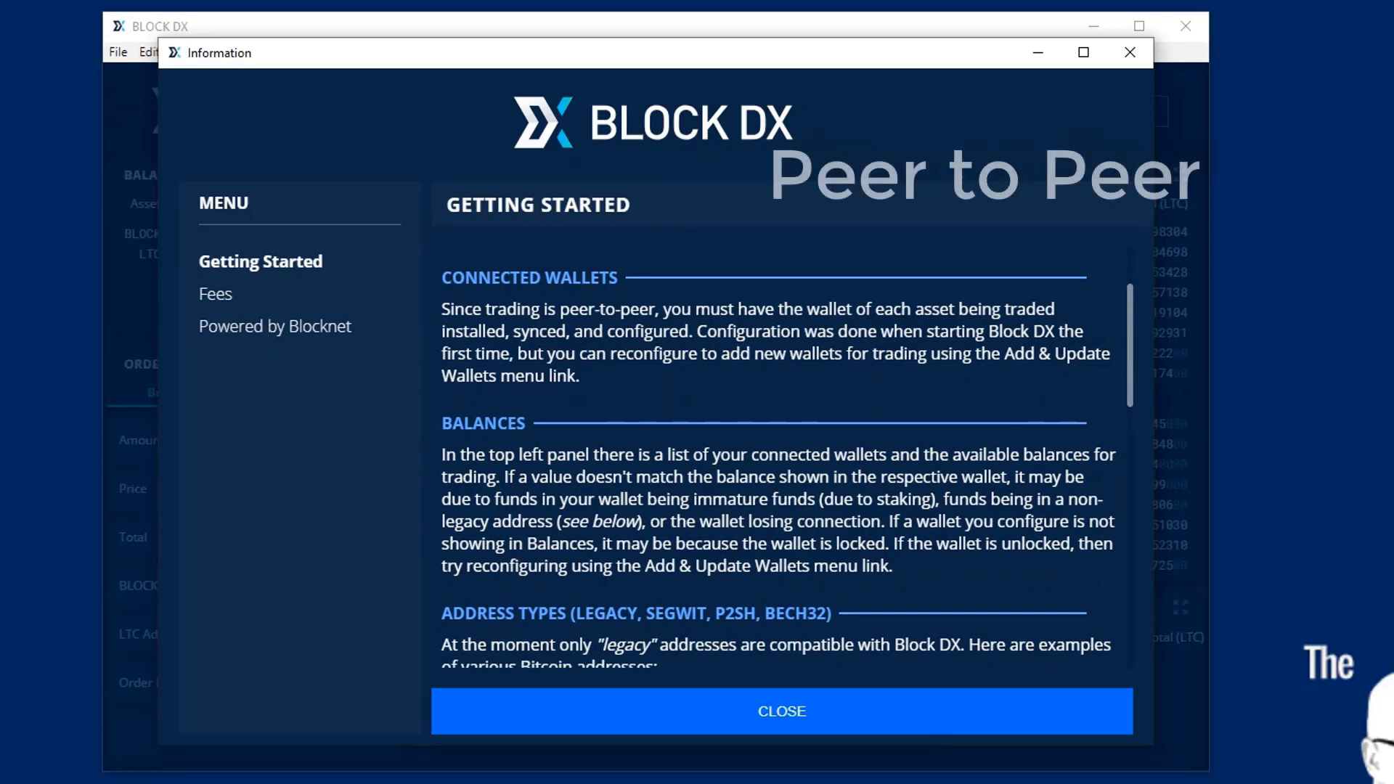
drag(1130, 339, 1127, 386)
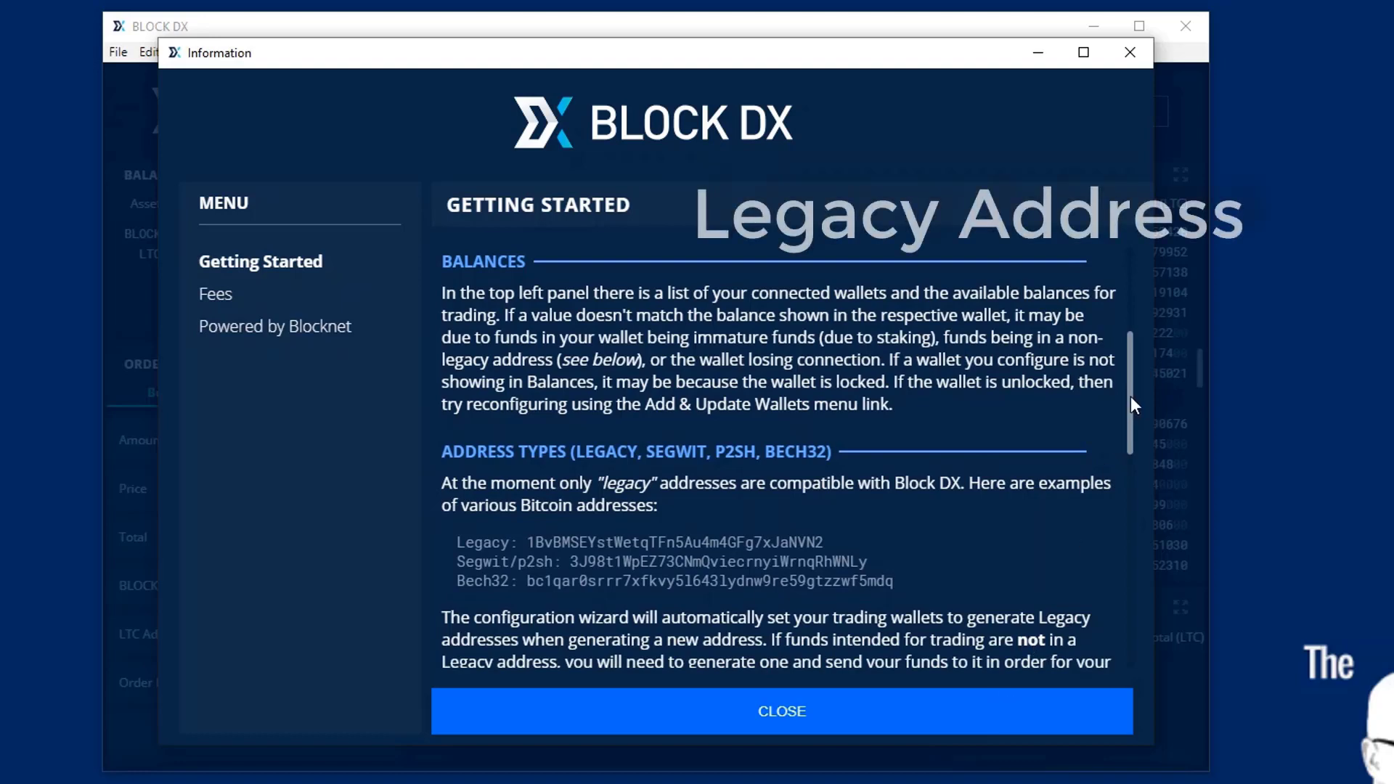
drag(1130, 395, 1117, 496)
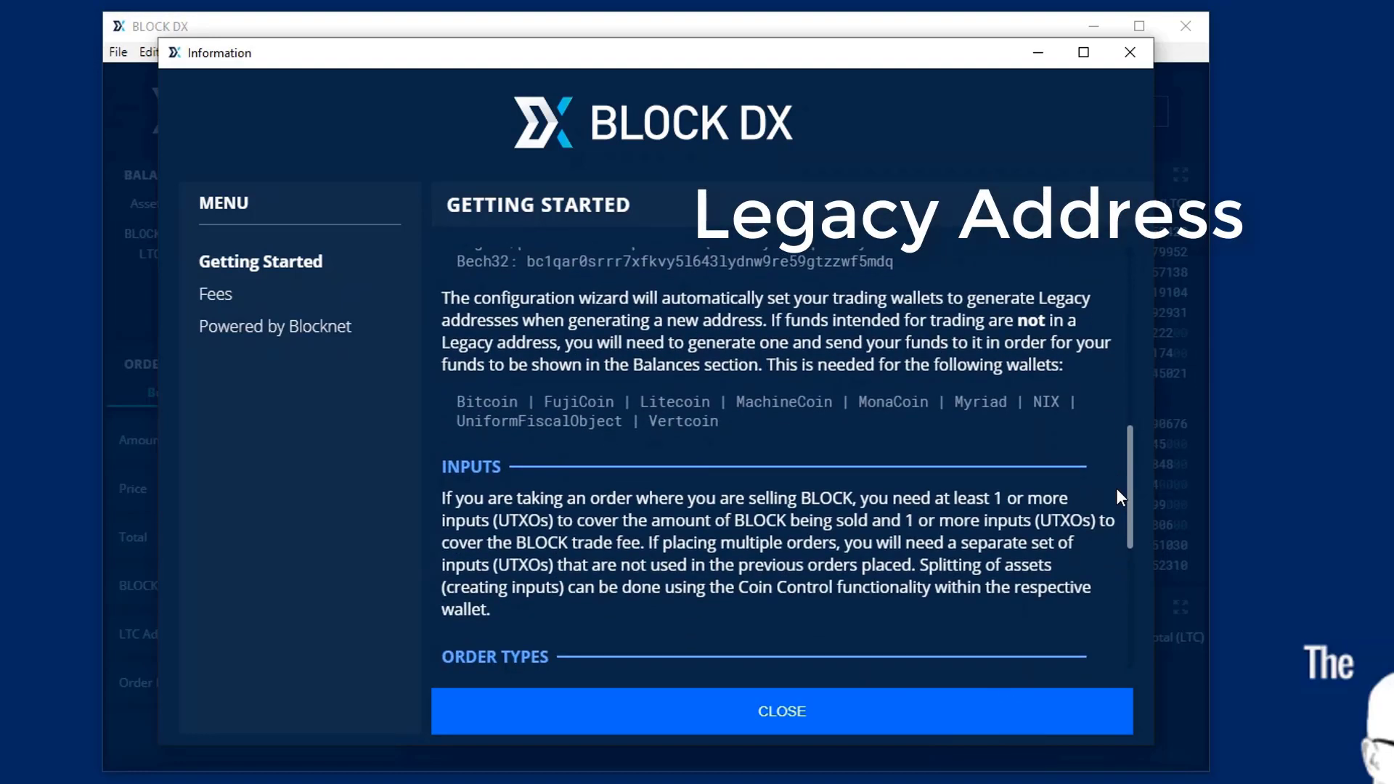
drag(1117, 489, 1096, 572)
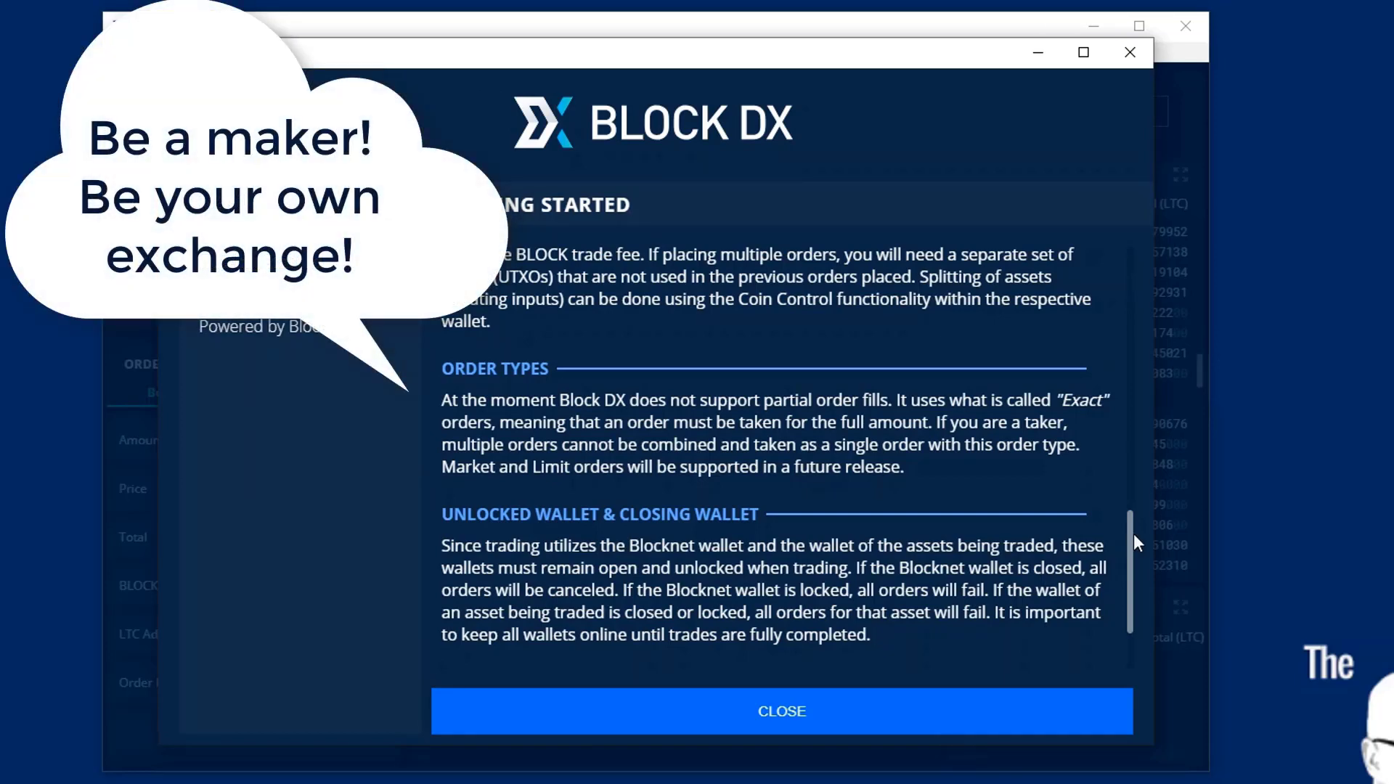
drag(1129, 533, 1126, 588)
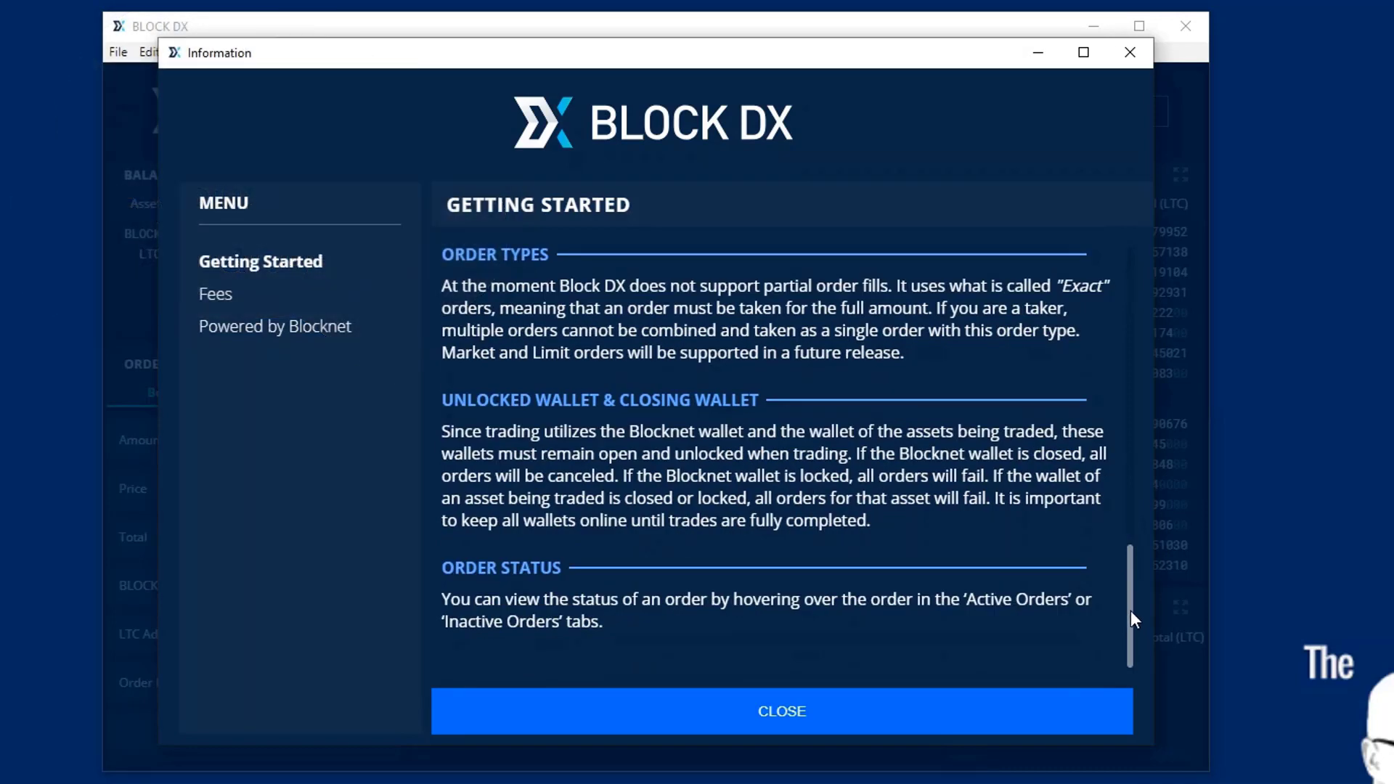
- Close the Getting Started guide and select the DGB/LTC market pair
click(747, 713)
click(345, 125)
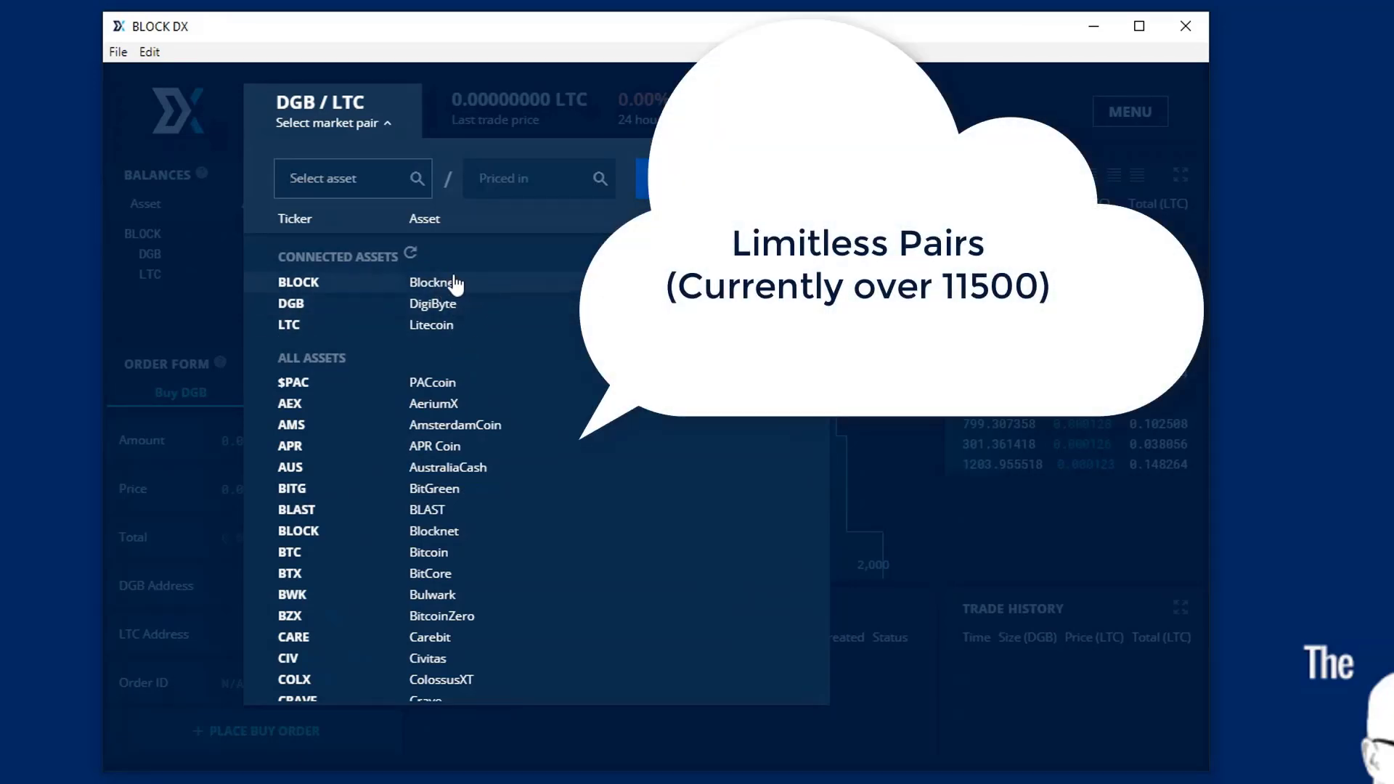
click(294, 305)
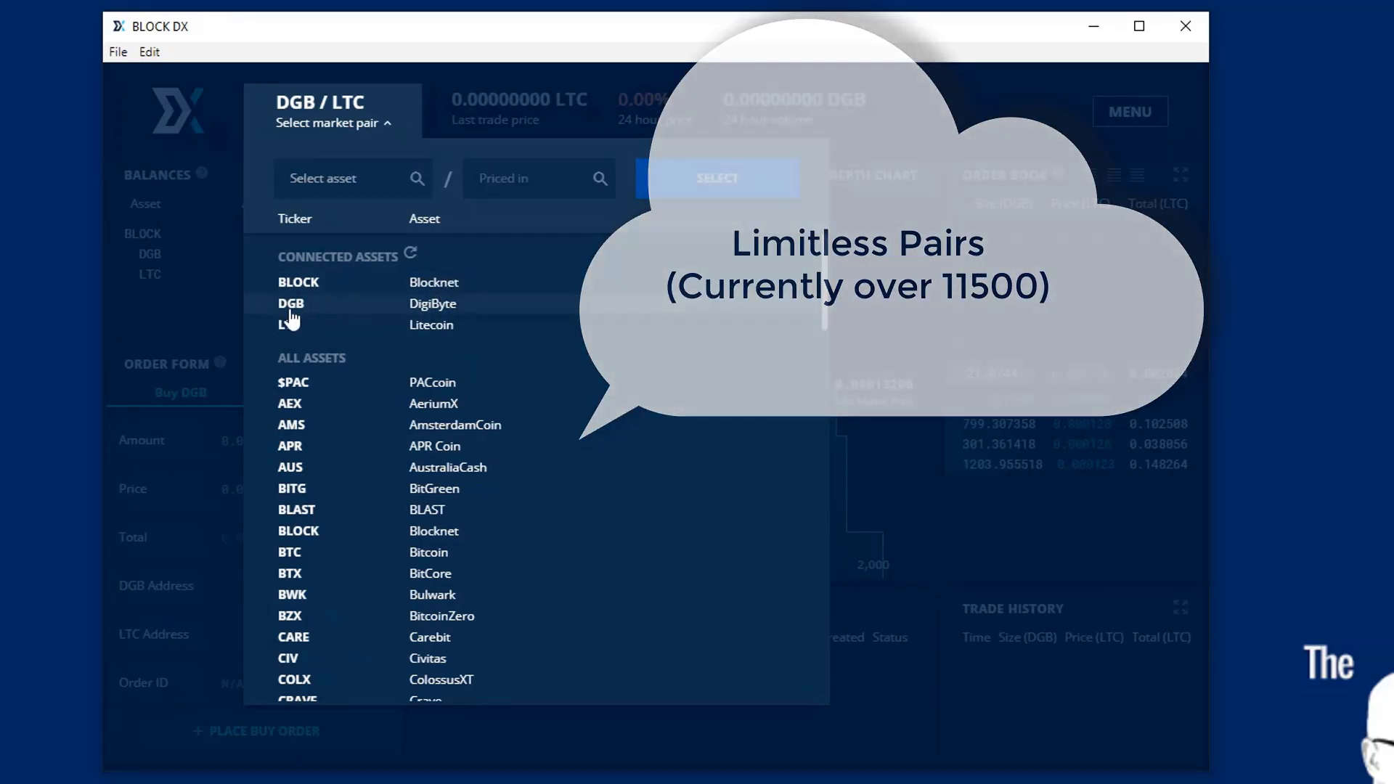
click(440, 299)
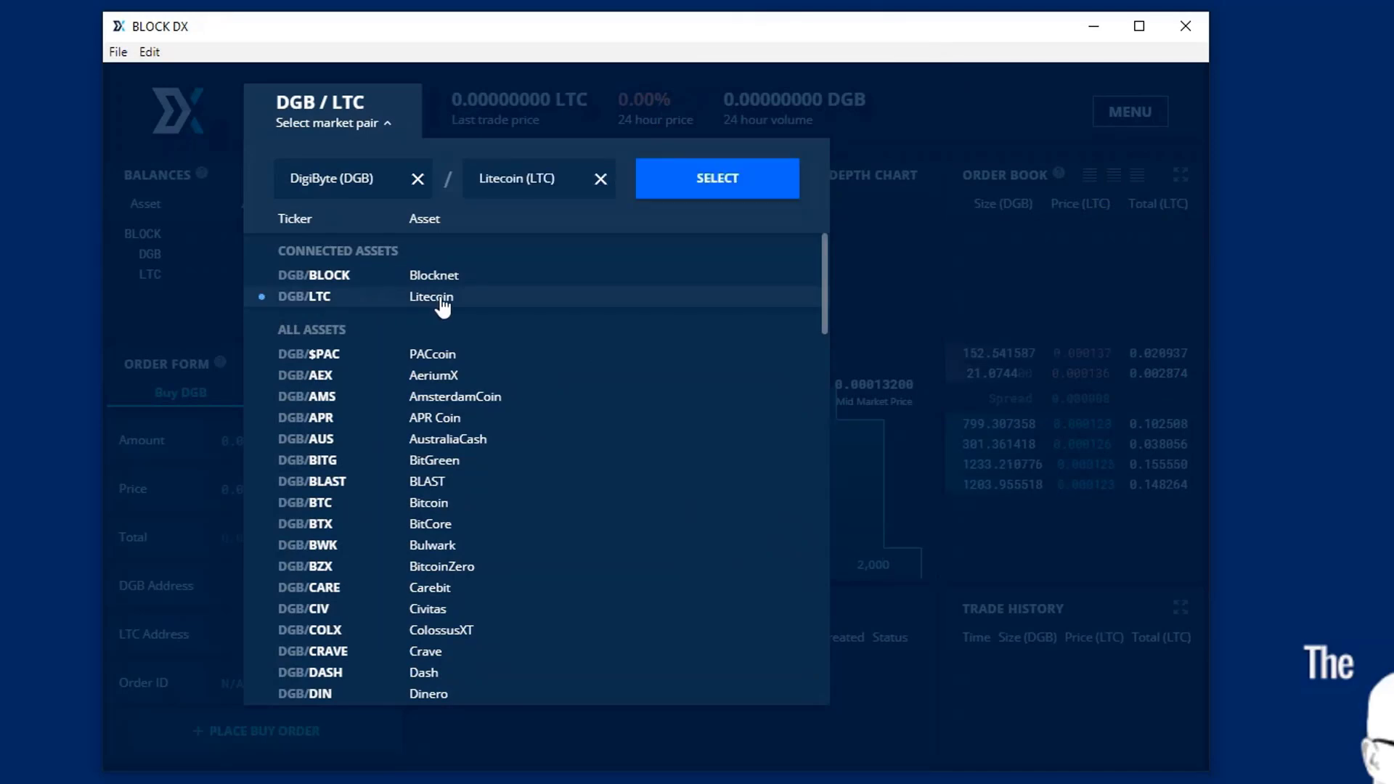
click(699, 180)
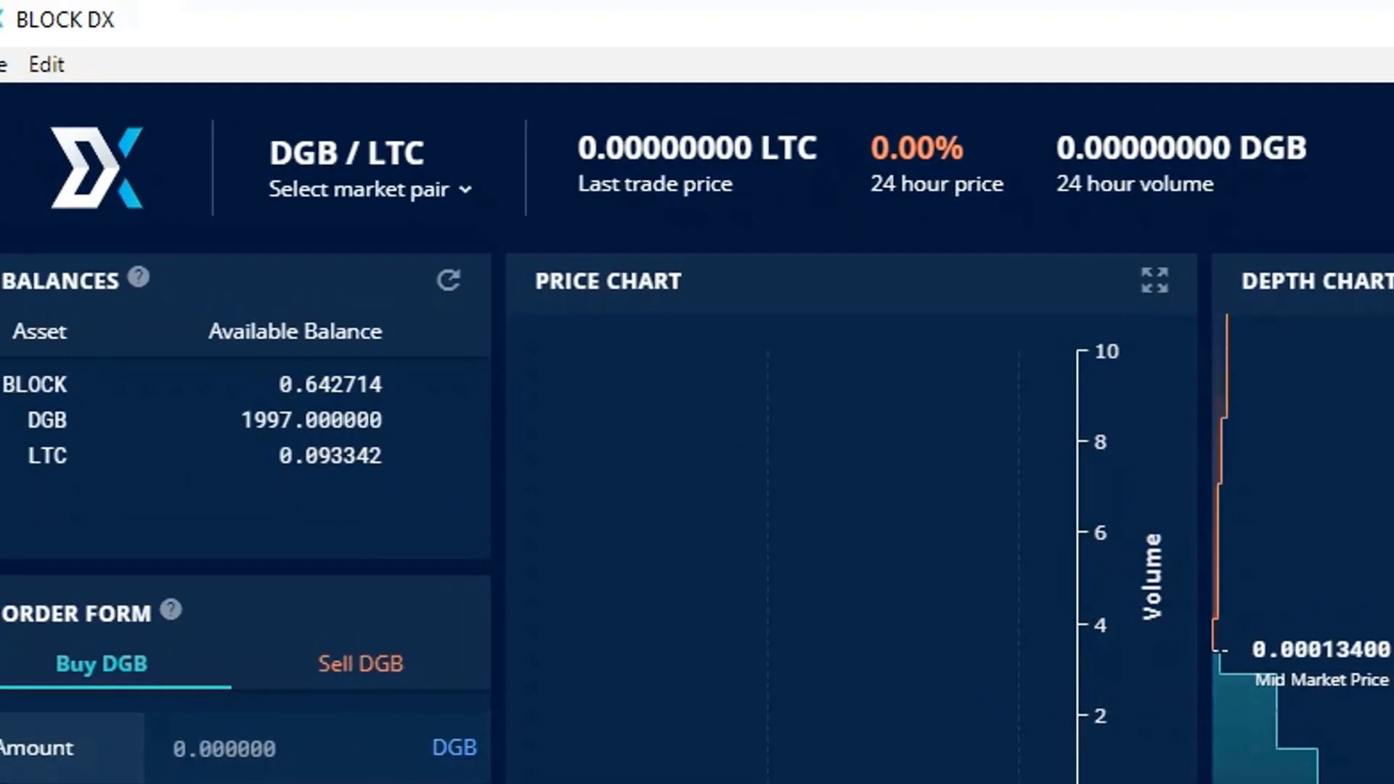
- Select the LTC/DGB market pair from the market pair list
click(370, 188)
click(295, 535)
click(319, 491)
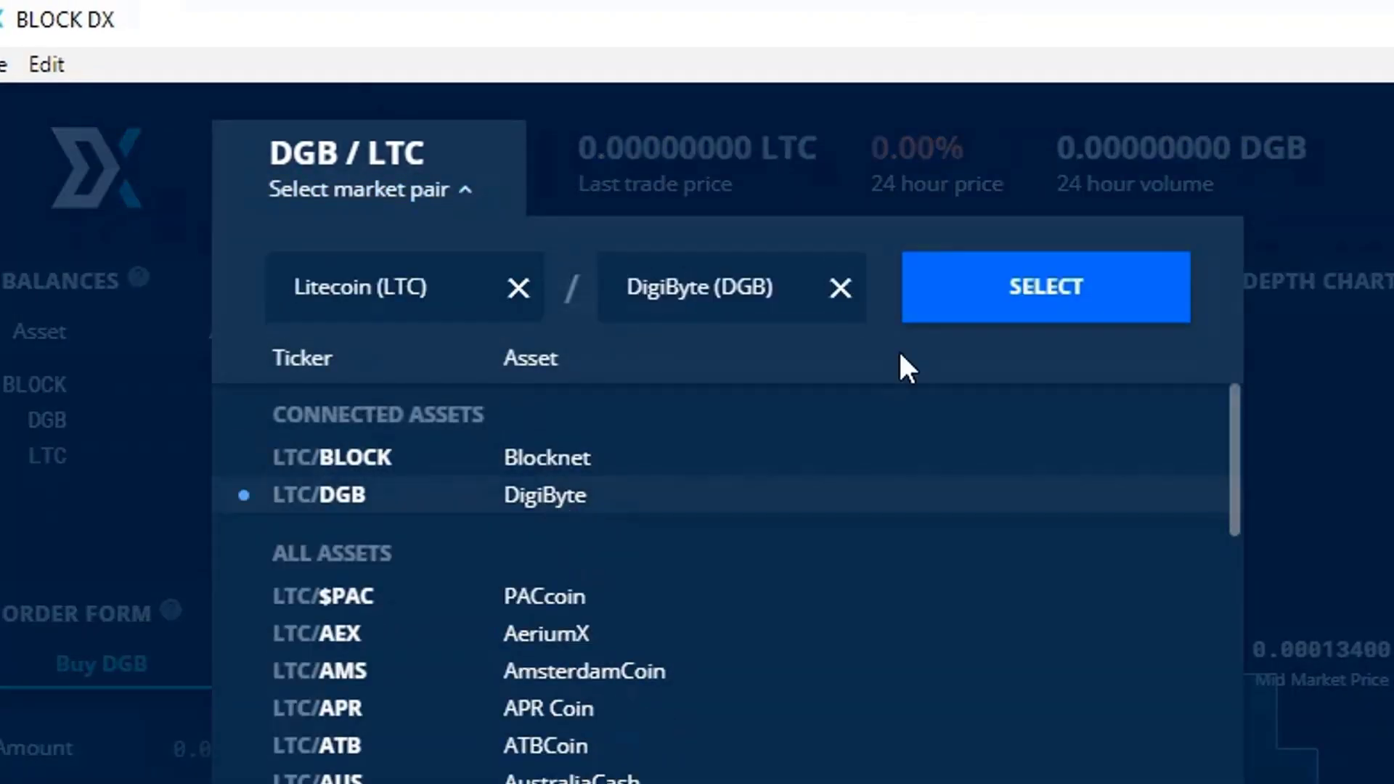
click(1046, 286)
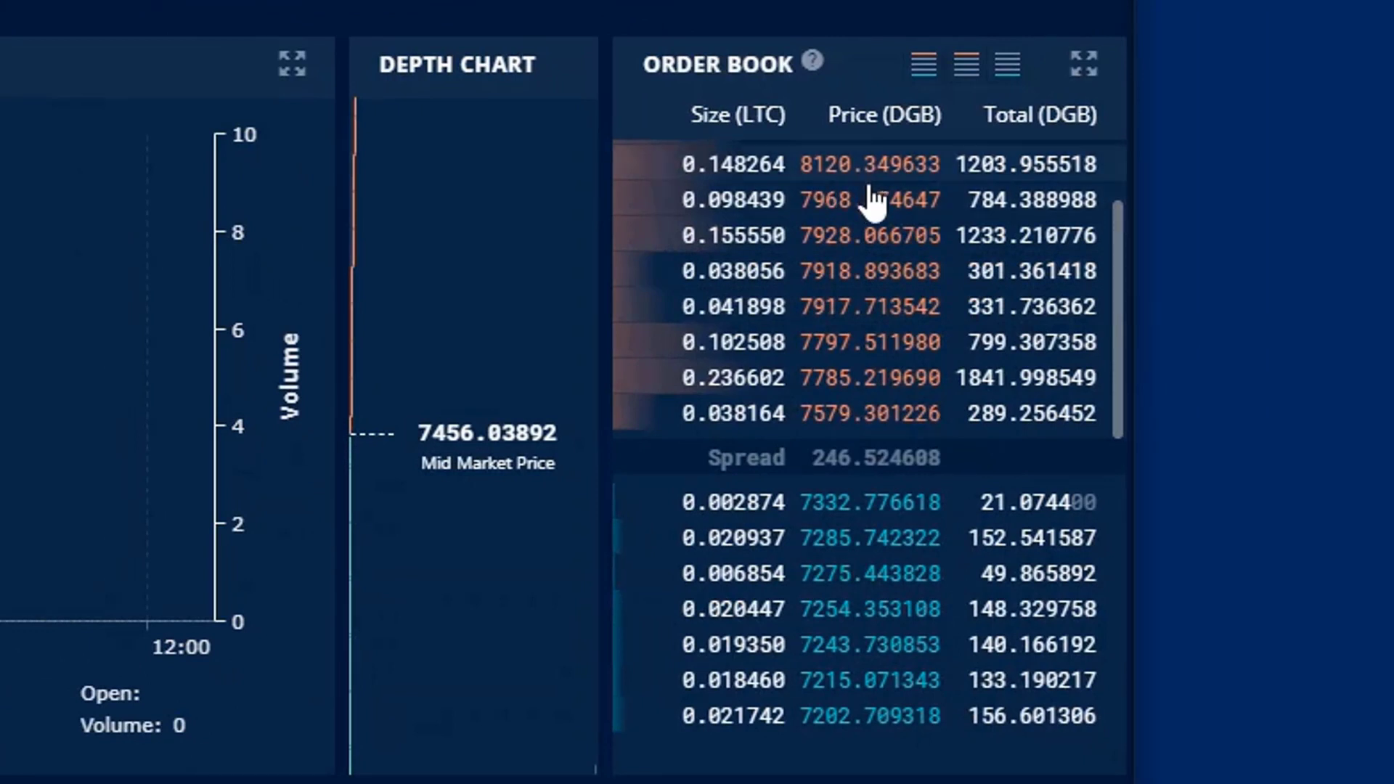
drag(1116, 335, 1109, 287)
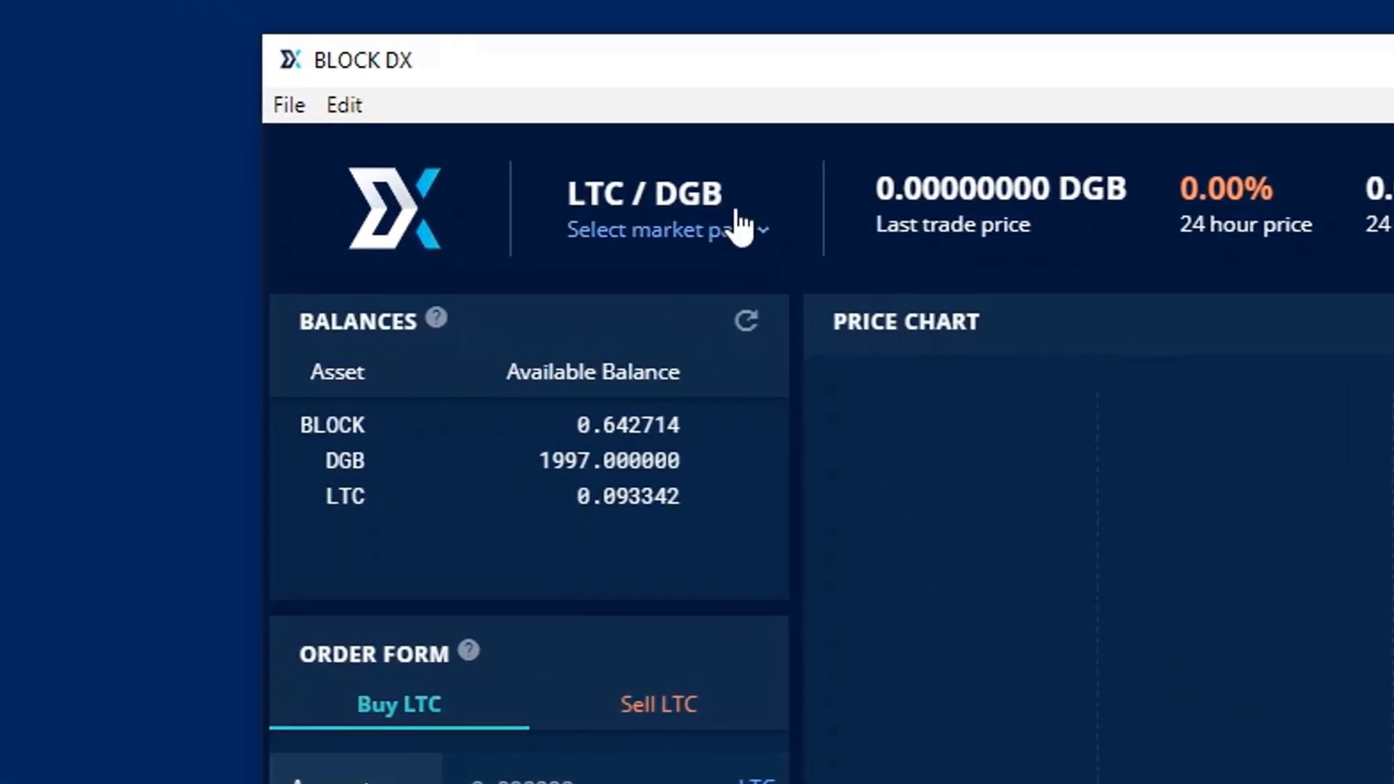
- Reselect DGB/LTC and load the 0.570000 DGB offer at 0.000137 LTC into the buy form
click(741, 225)
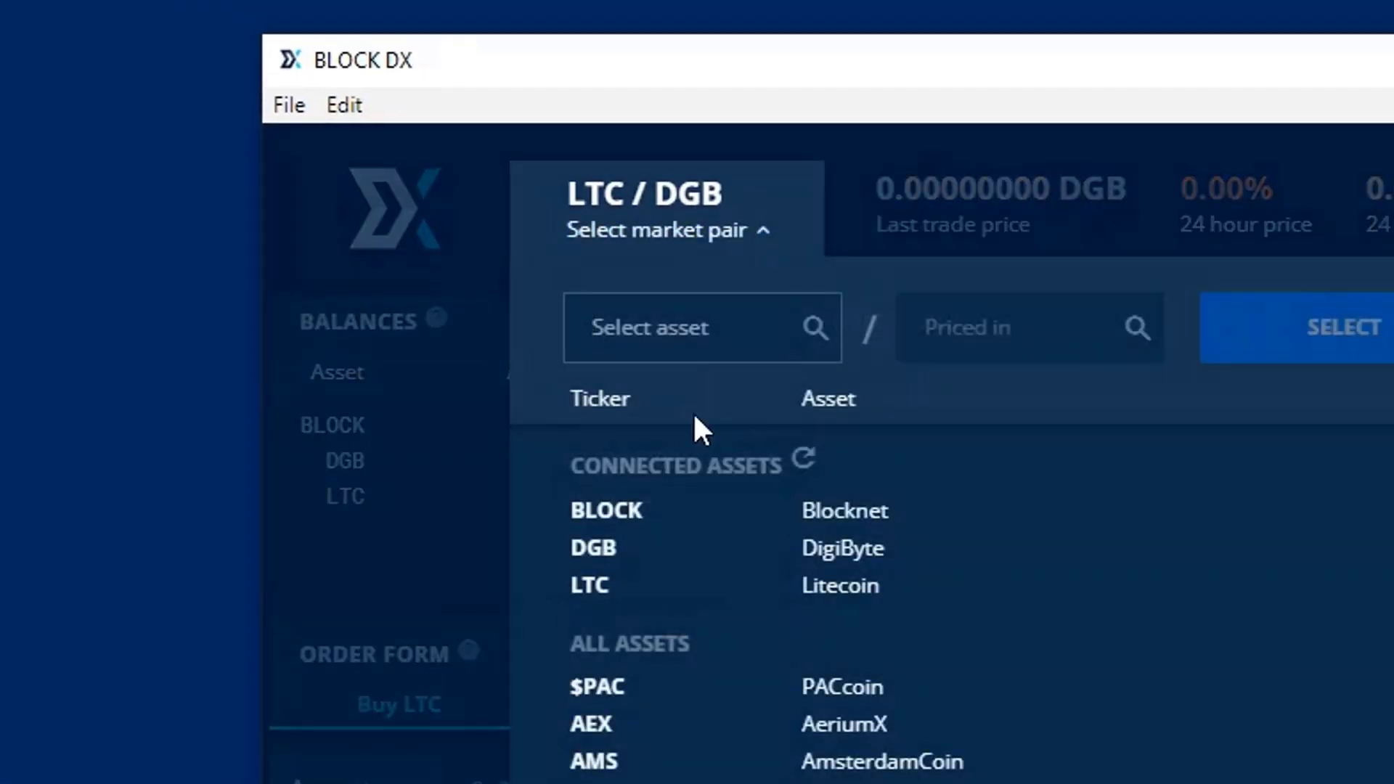
click(633, 547)
click(795, 553)
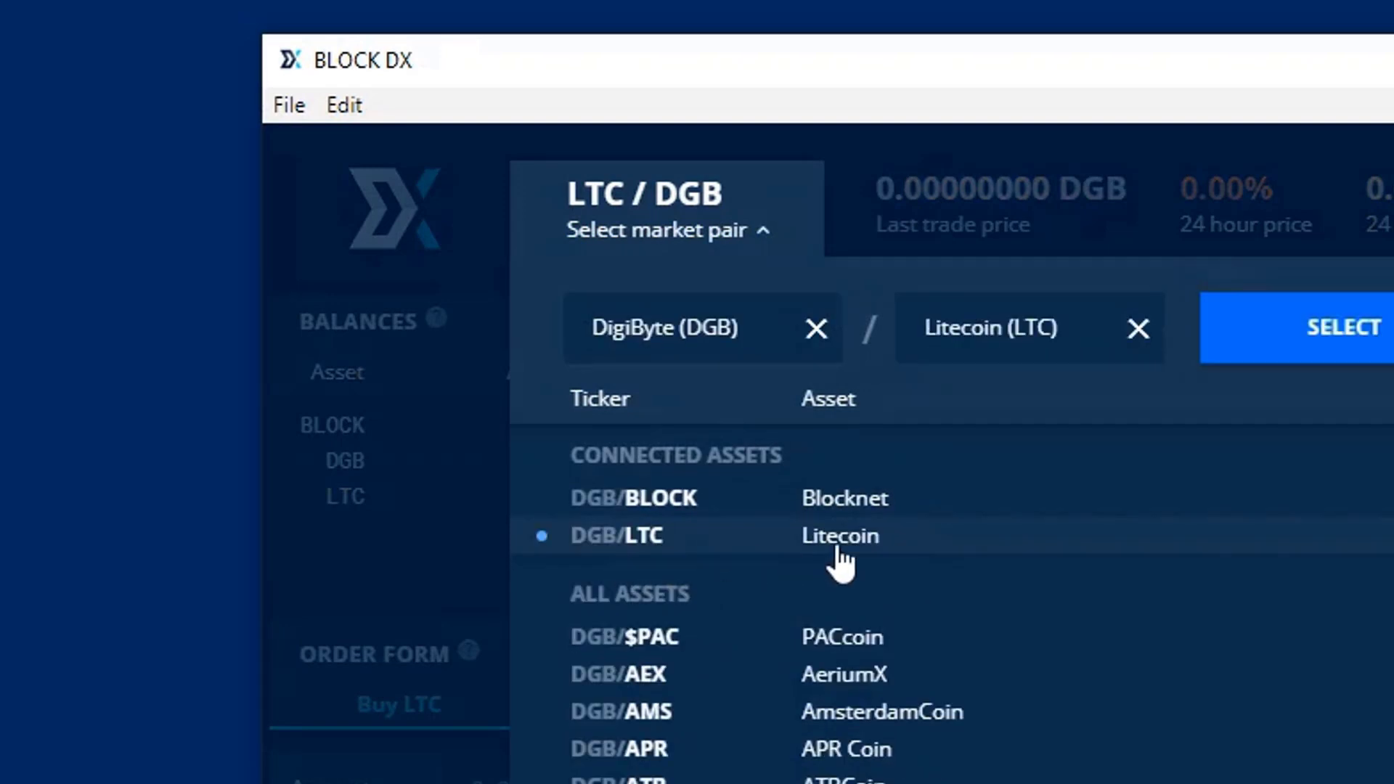
click(1339, 332)
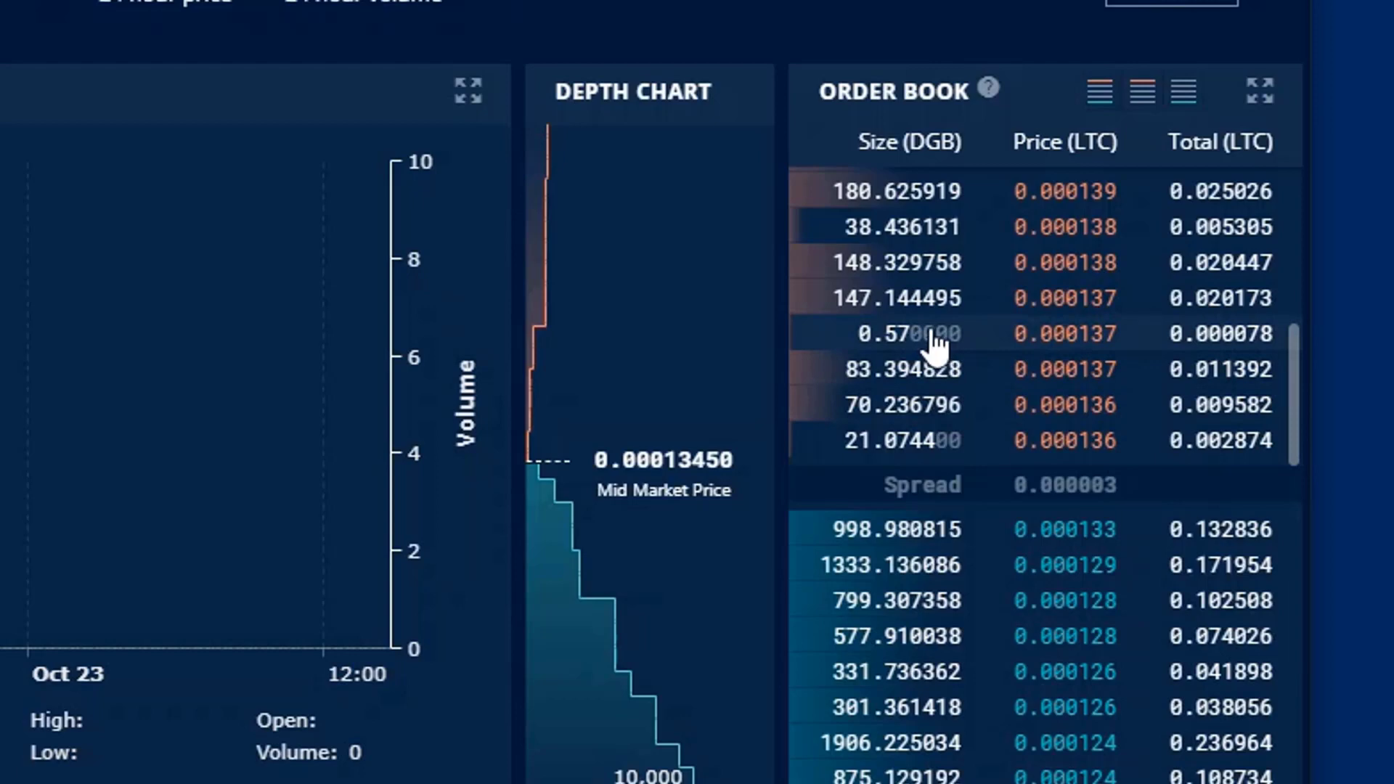
click(934, 342)
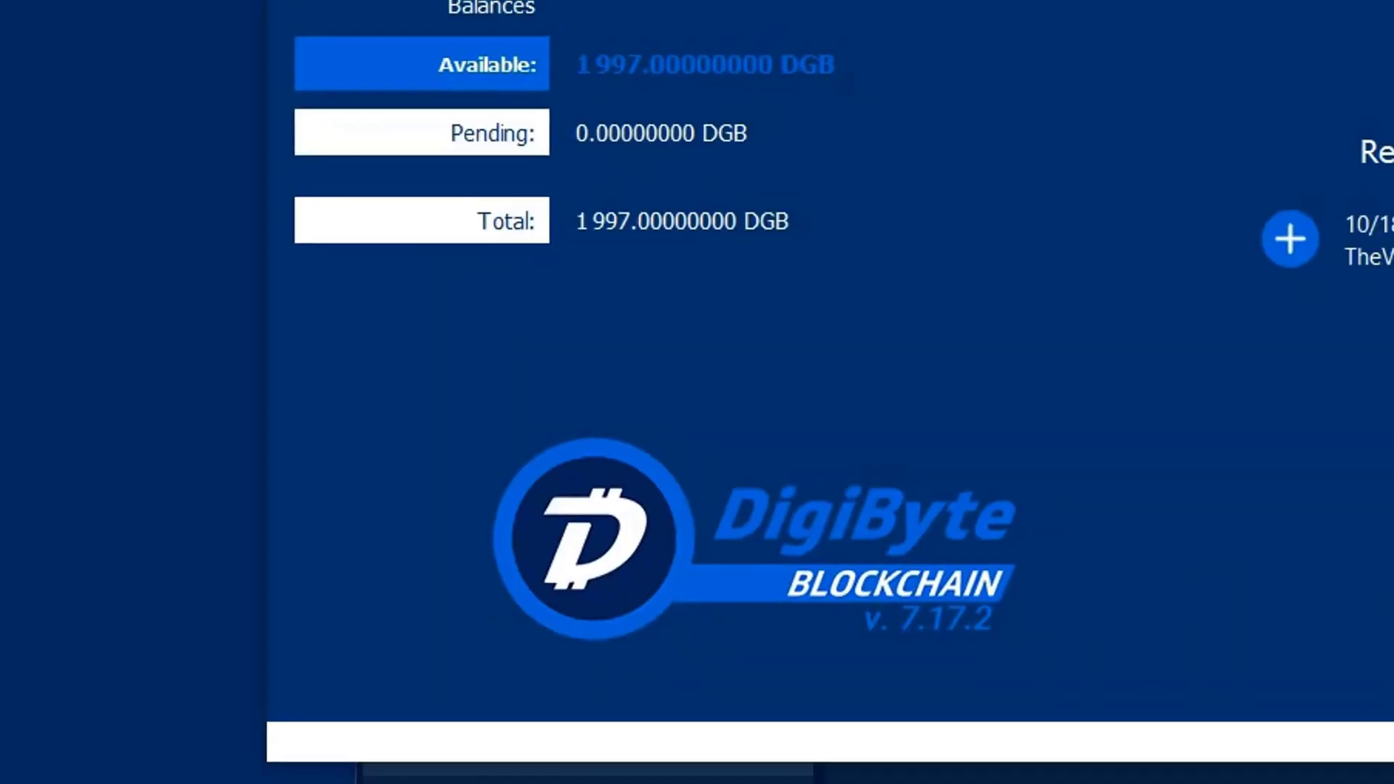
- Copy DigiByte Core's existing receiving address and paste it into the DGB Address field
click(387, 240)
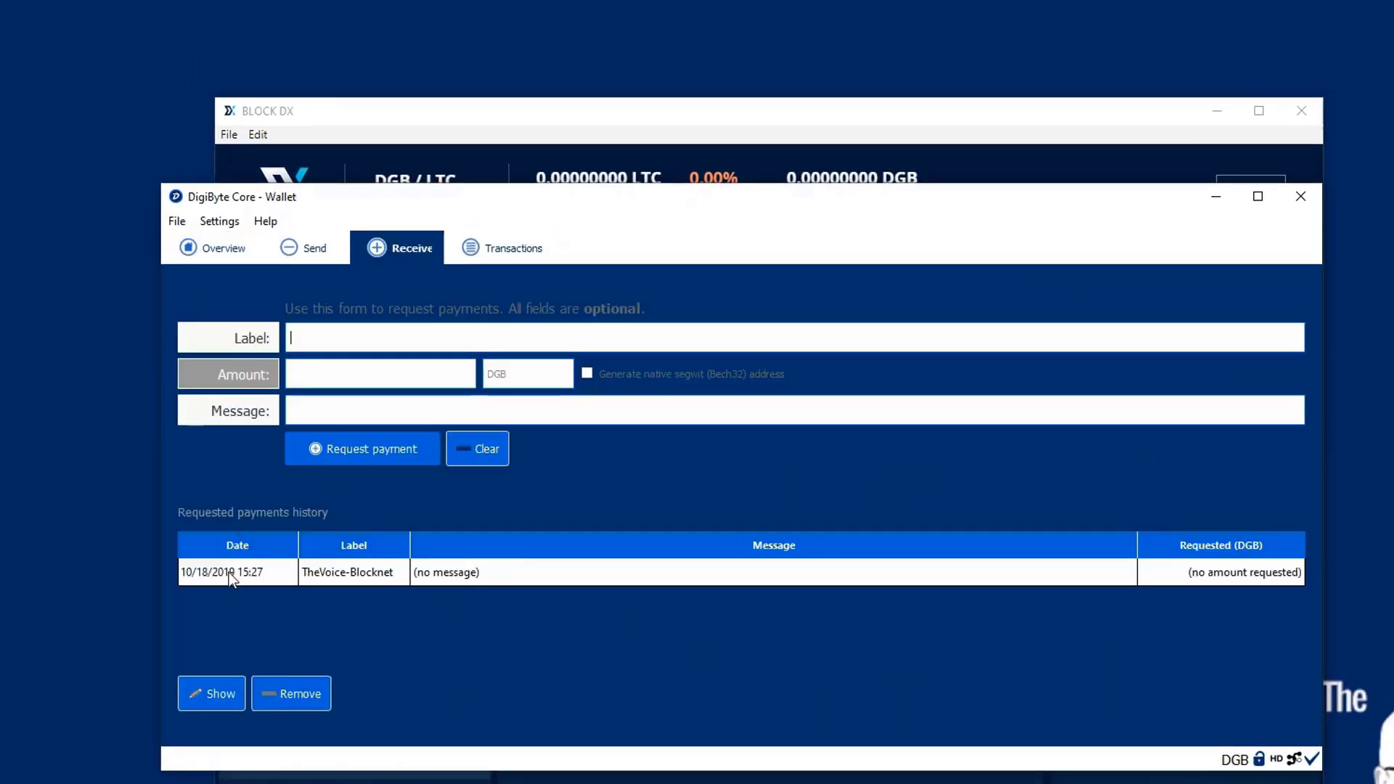
double_click(476, 572)
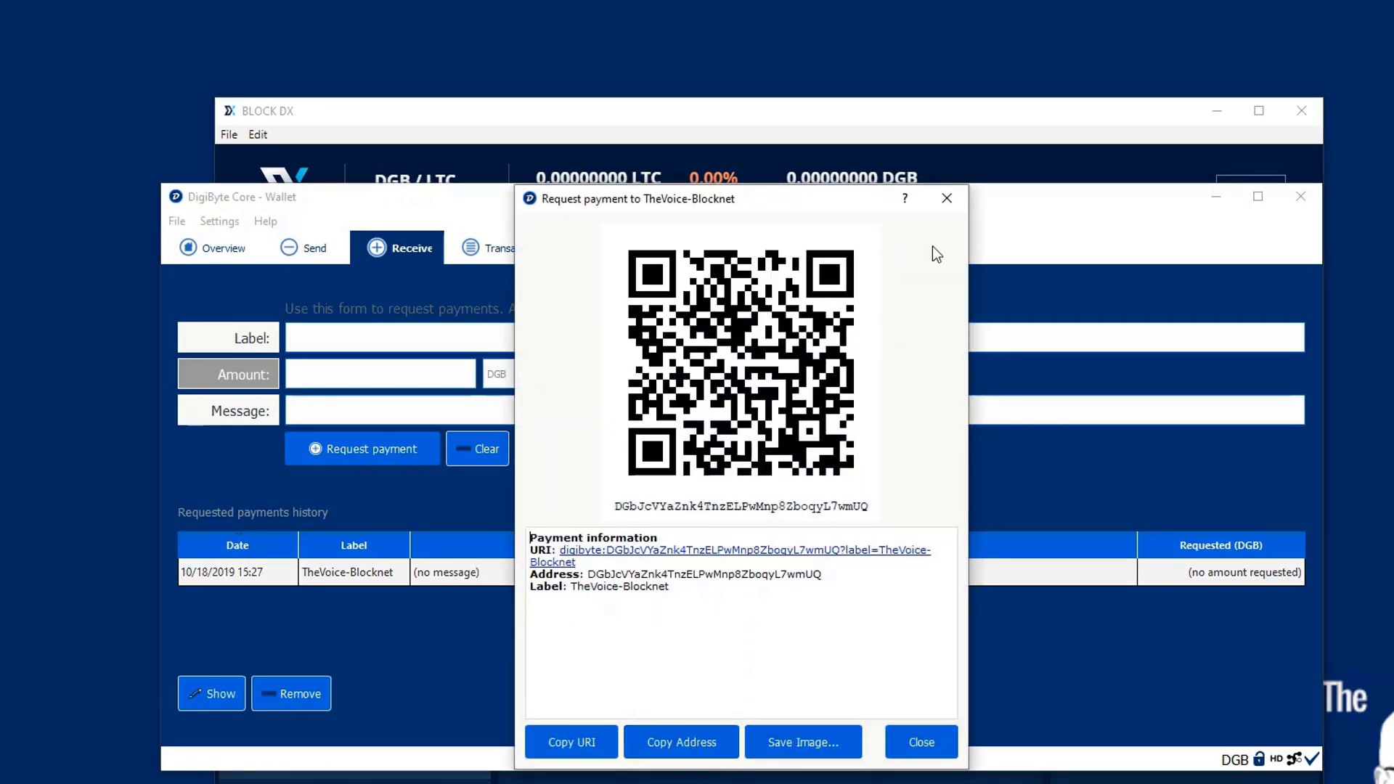
click(948, 202)
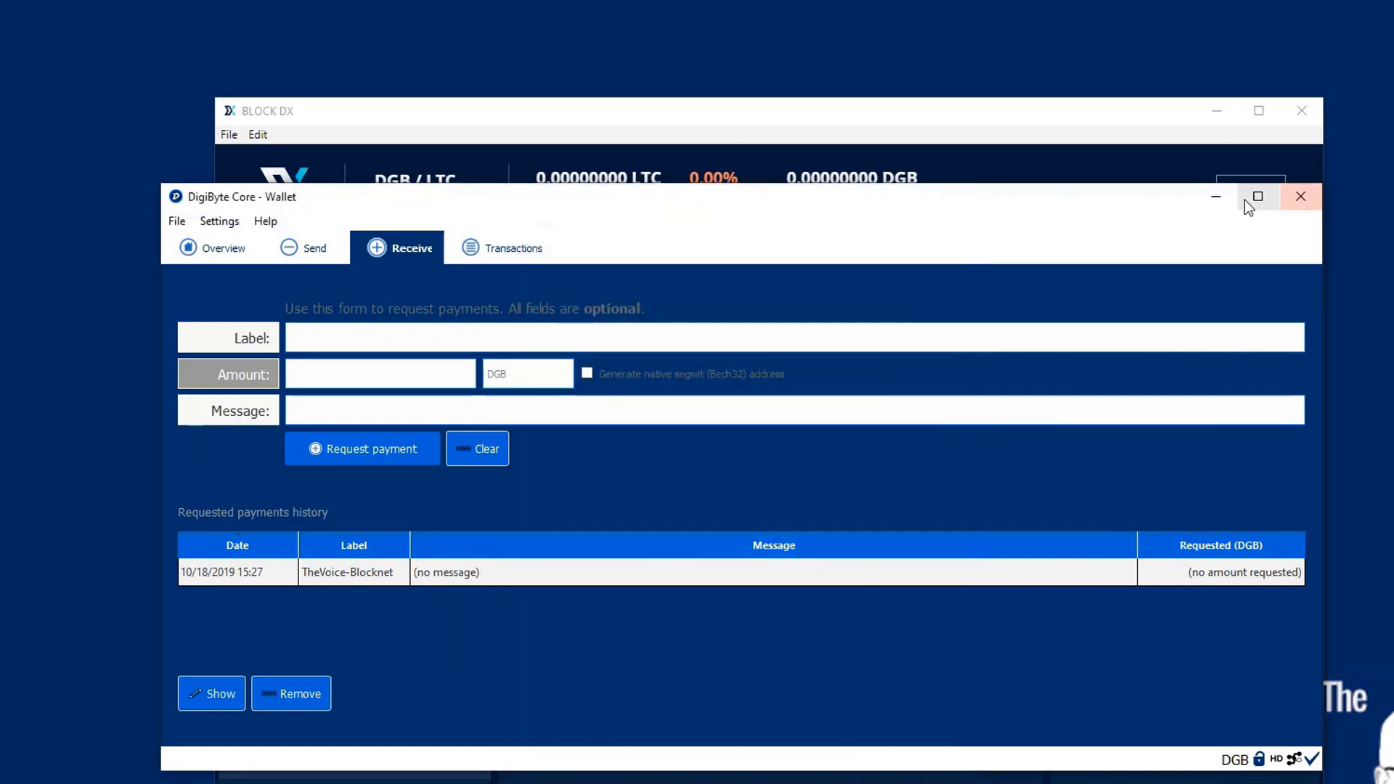
click(1216, 196)
click(355, 633)
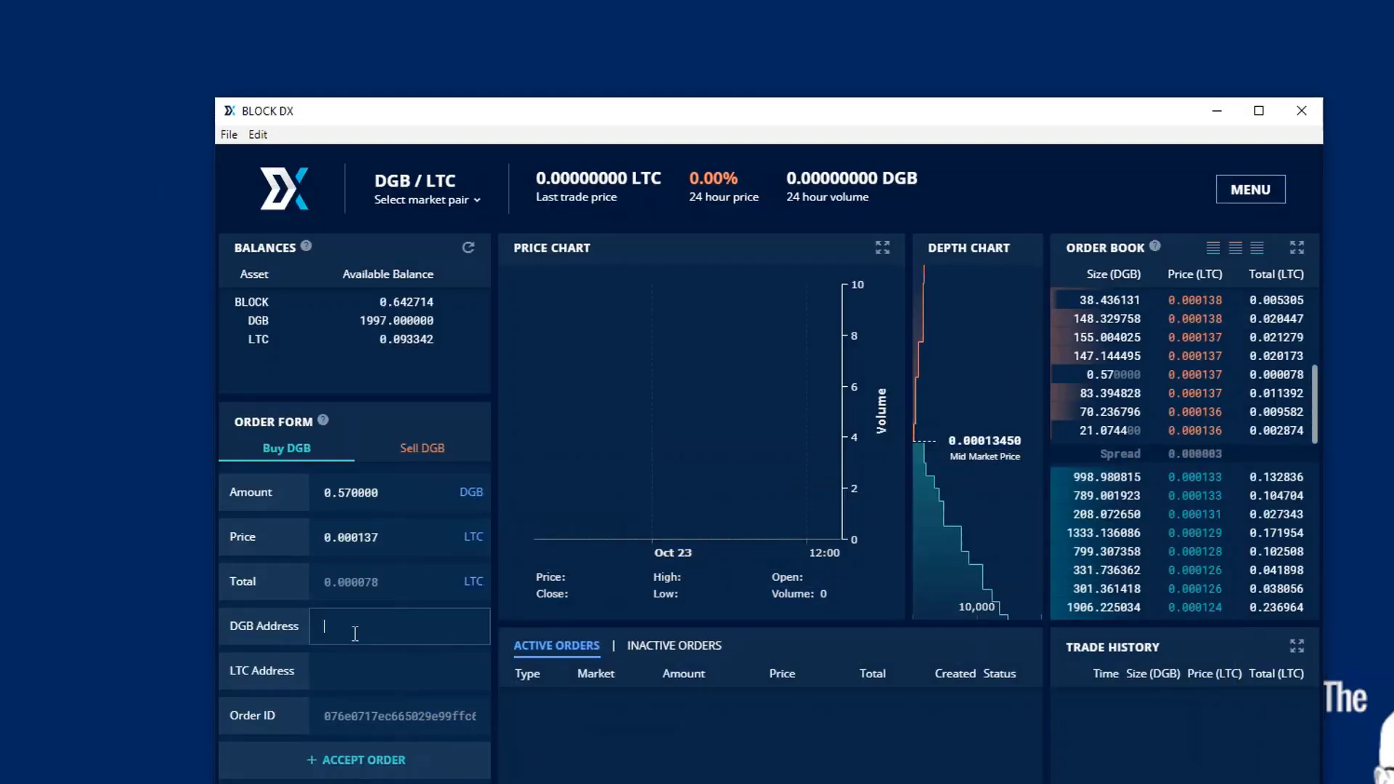
key(ctrl+v)
click(353, 670)
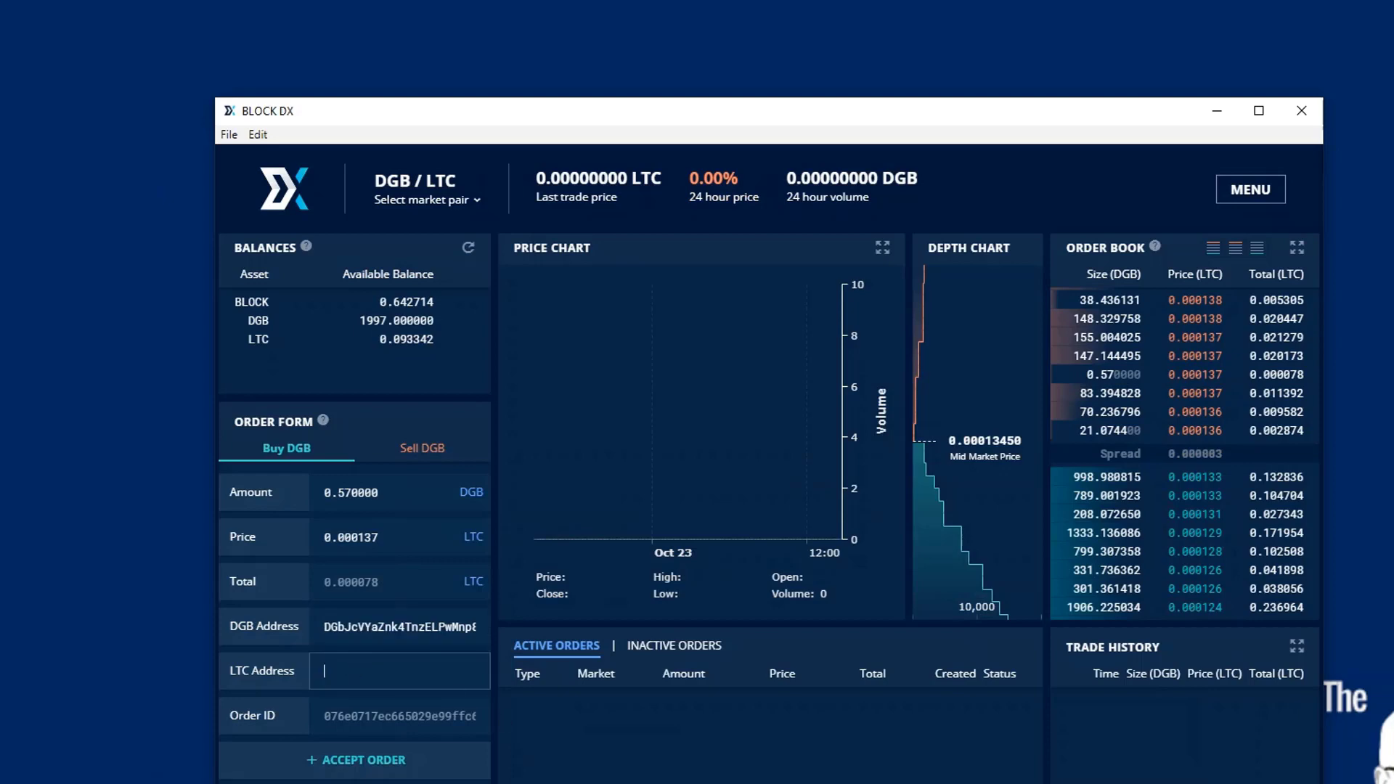
- Copy Litecoin Core's existing receiving address from its Receive page, then minimize the wallet
click(809, 766)
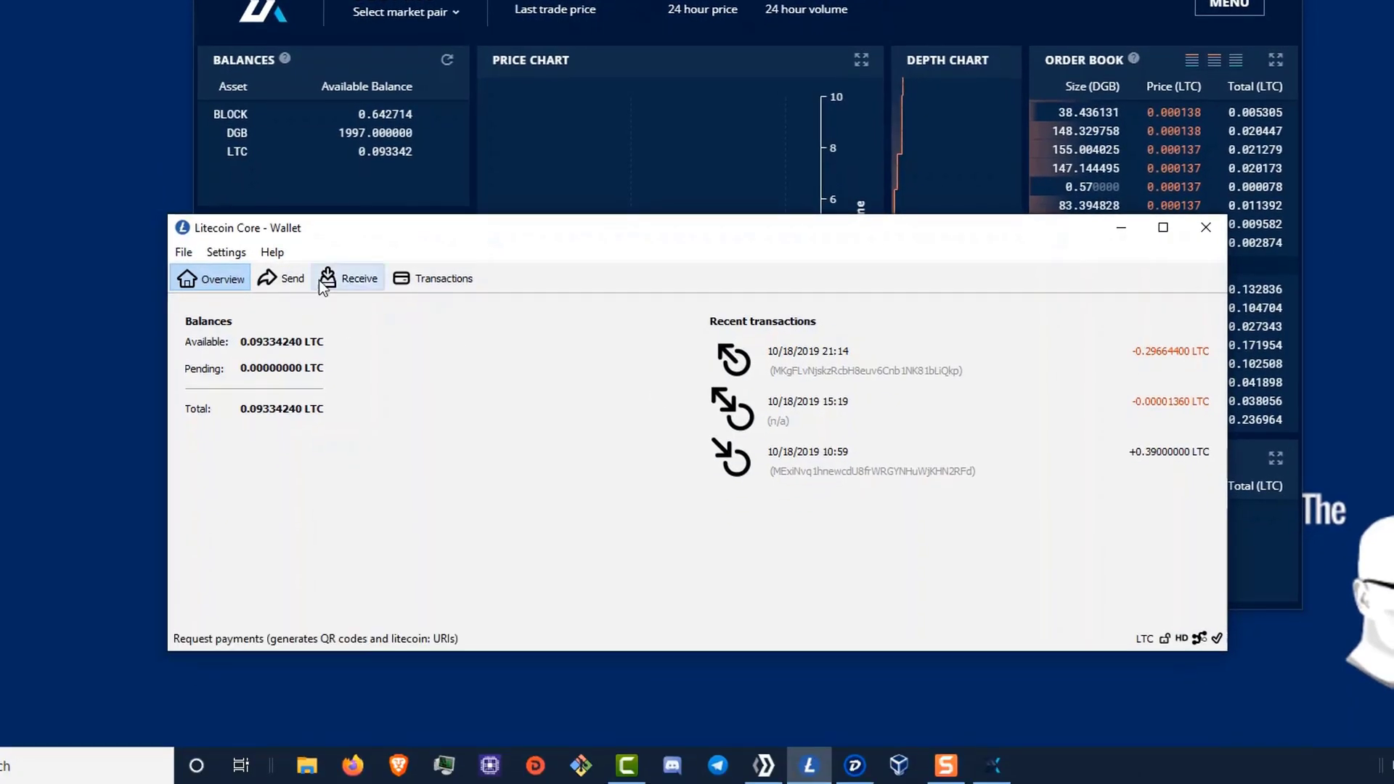
click(354, 277)
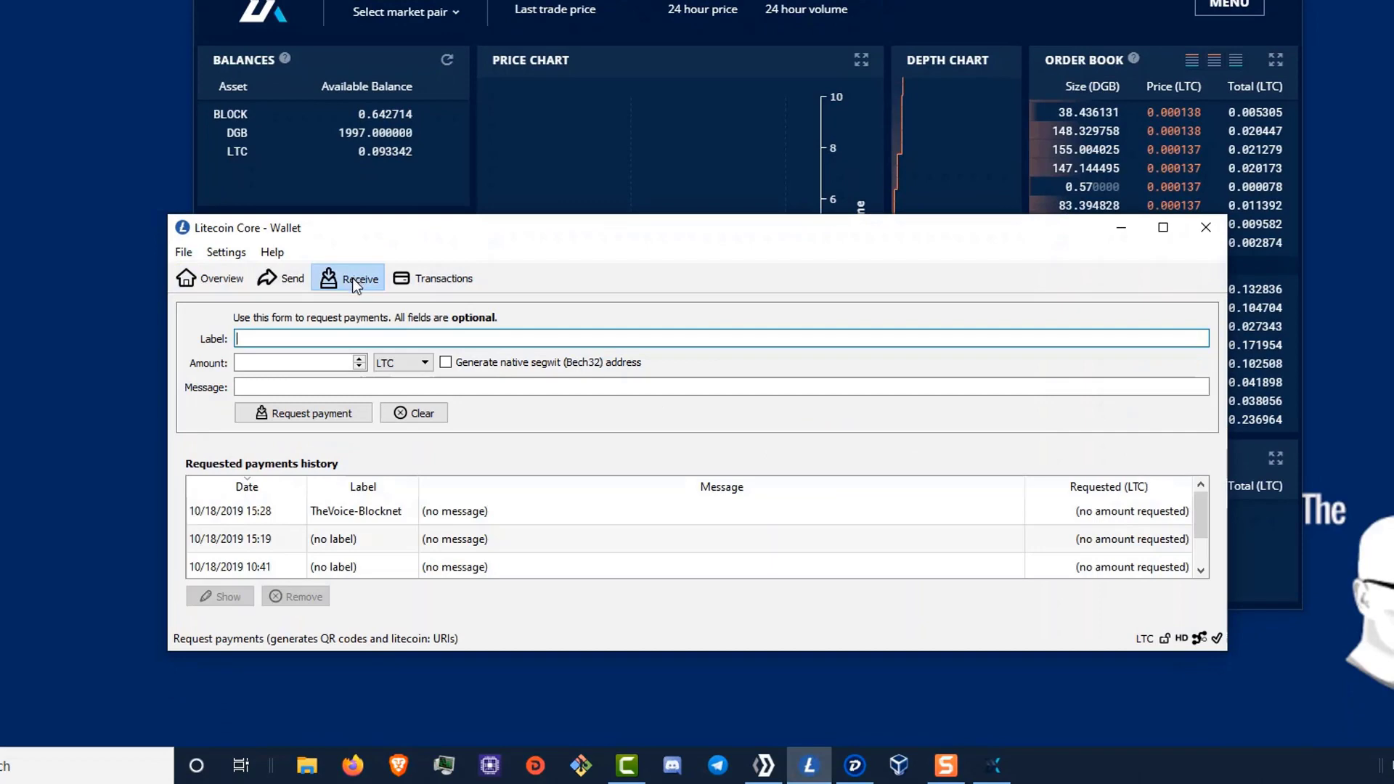
click(482, 512)
double_click(482, 512)
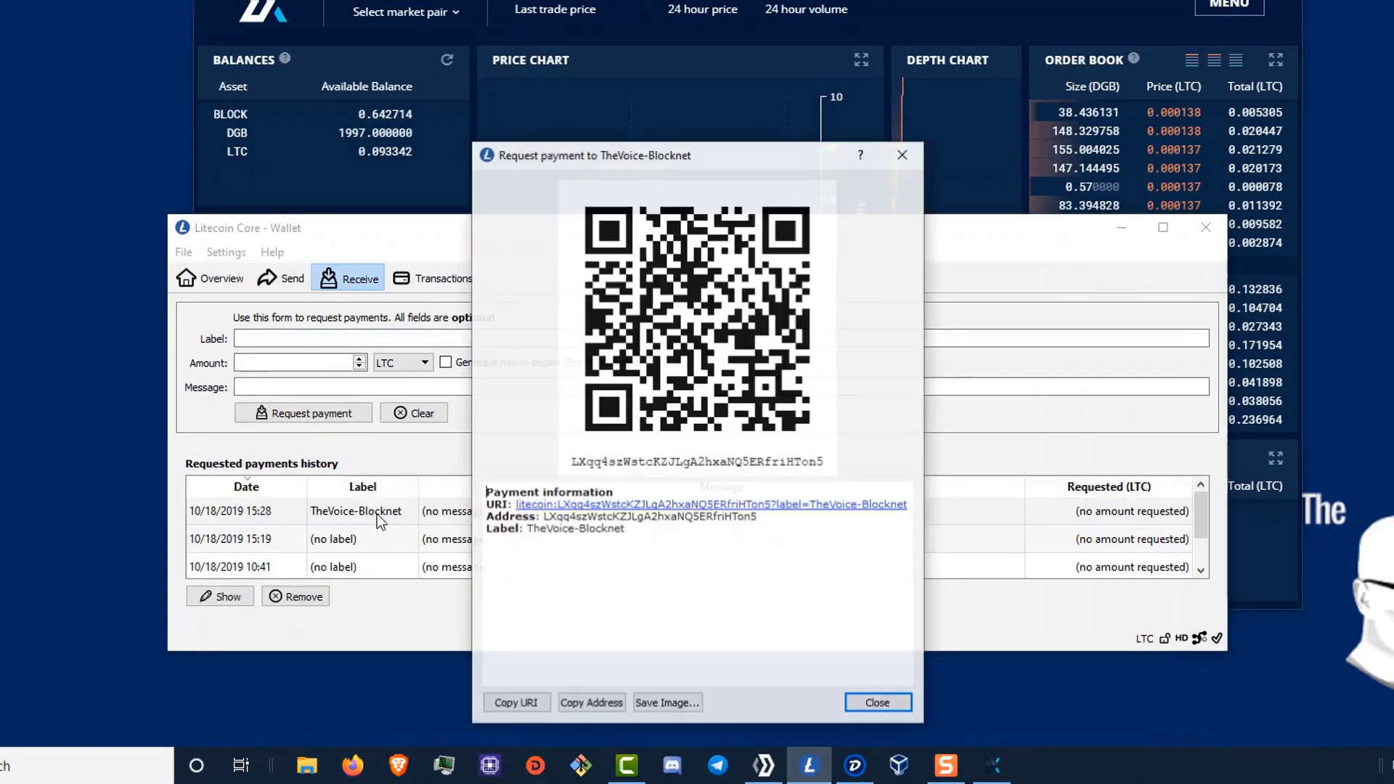
click(585, 703)
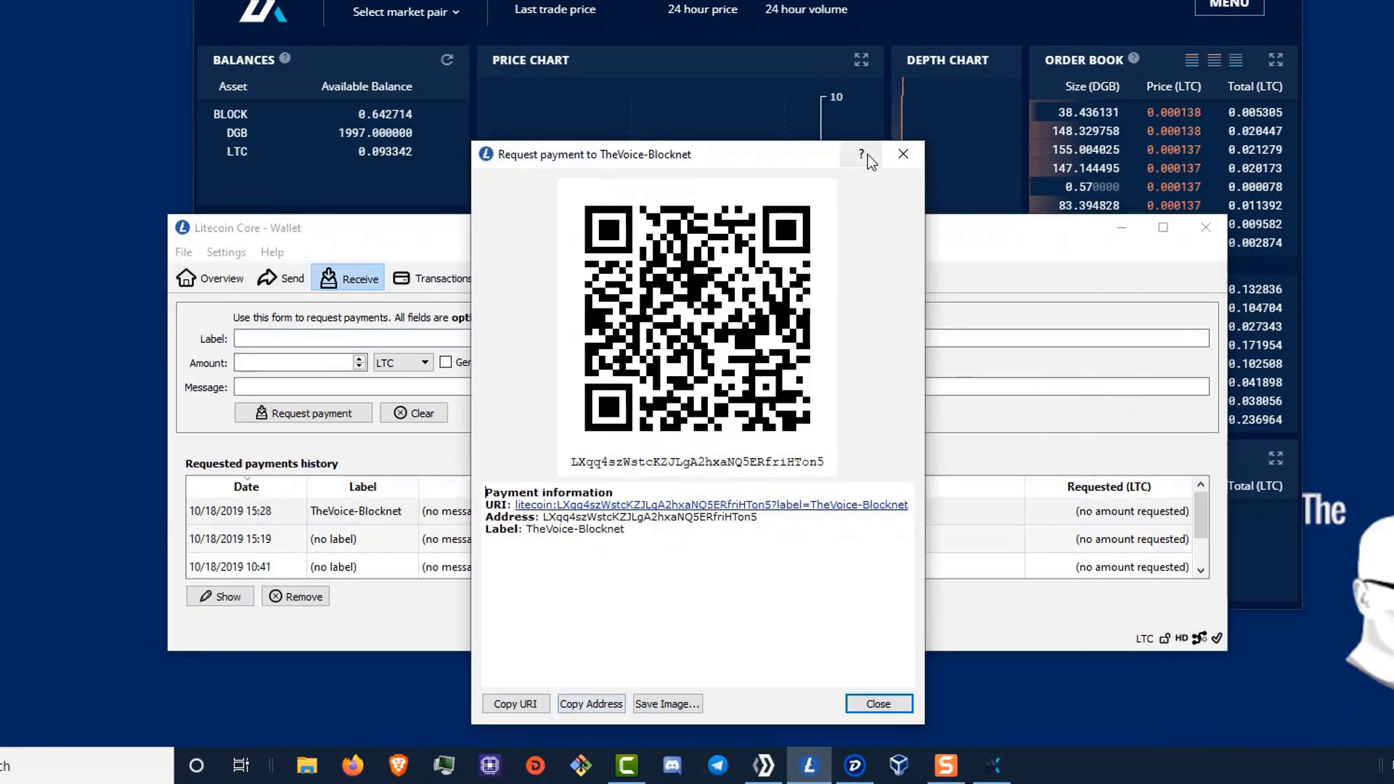
click(903, 155)
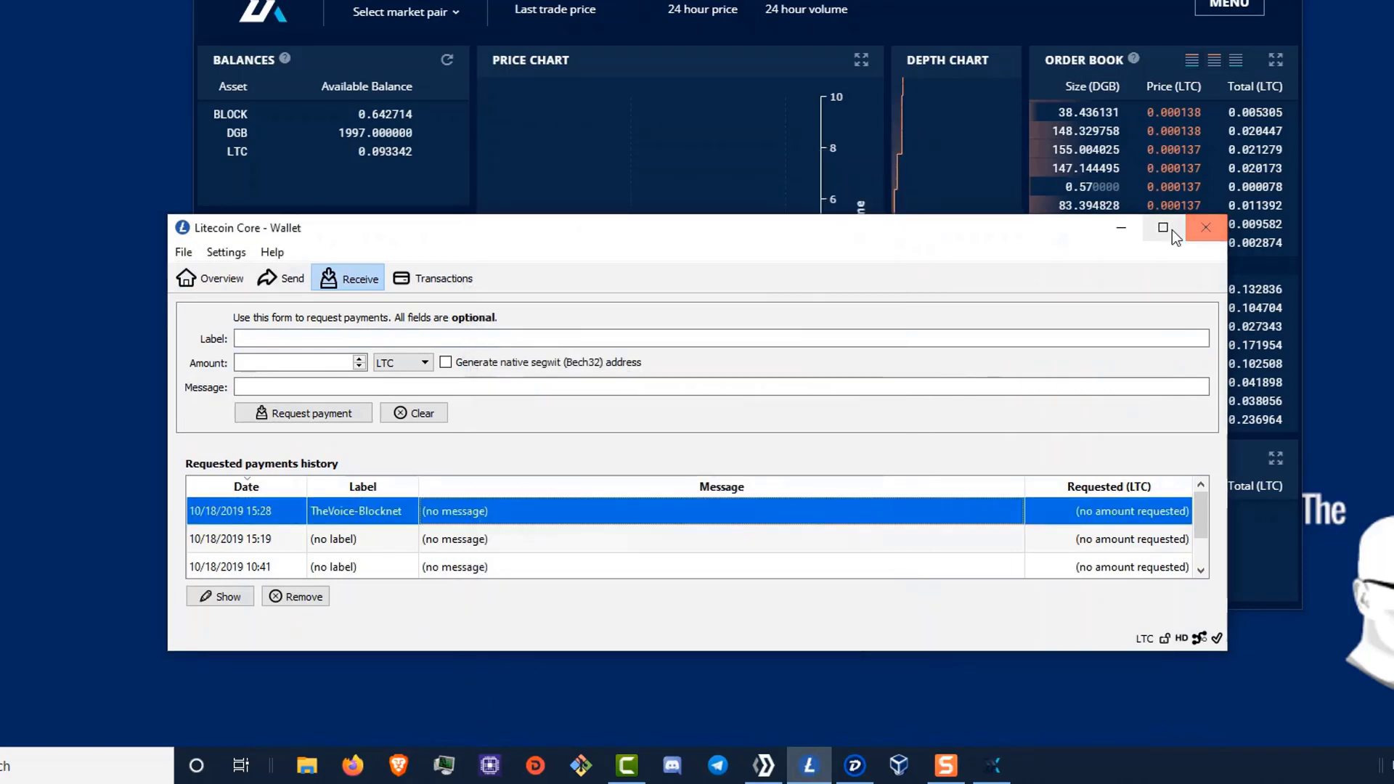
click(1133, 228)
click(312, 482)
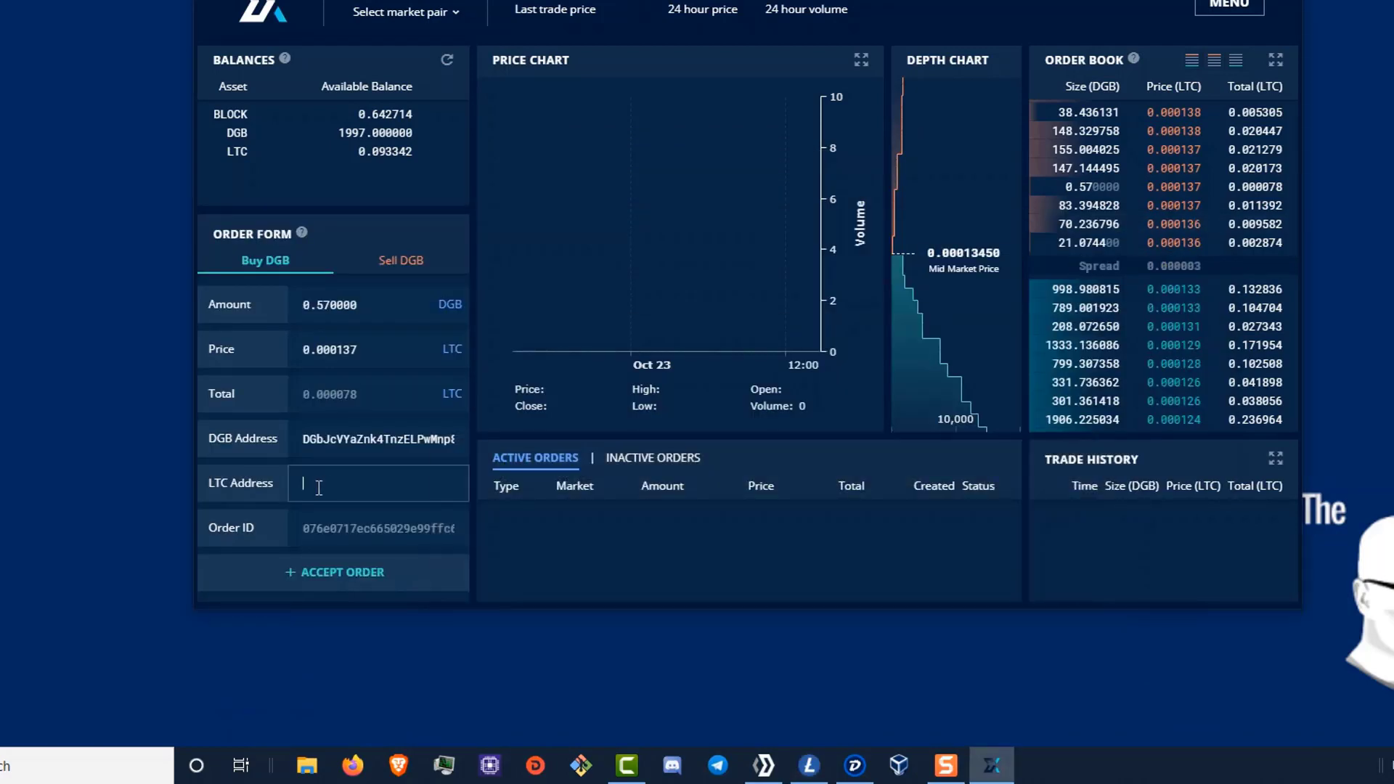
- Paste the Litecoin address into LTC Address and accept the 0.57 DGB buy at 0.000137 LTC
right_click(317, 480)
click(357, 544)
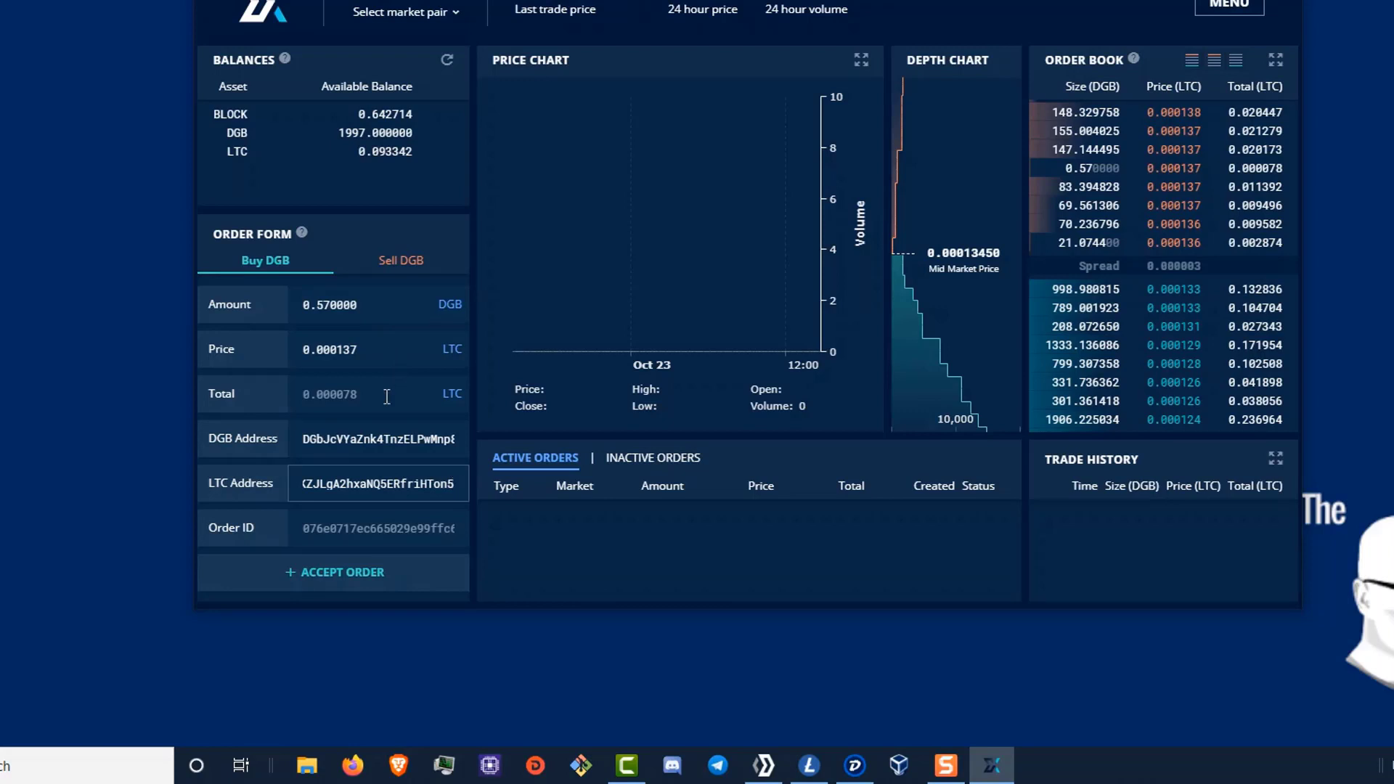
click(391, 574)
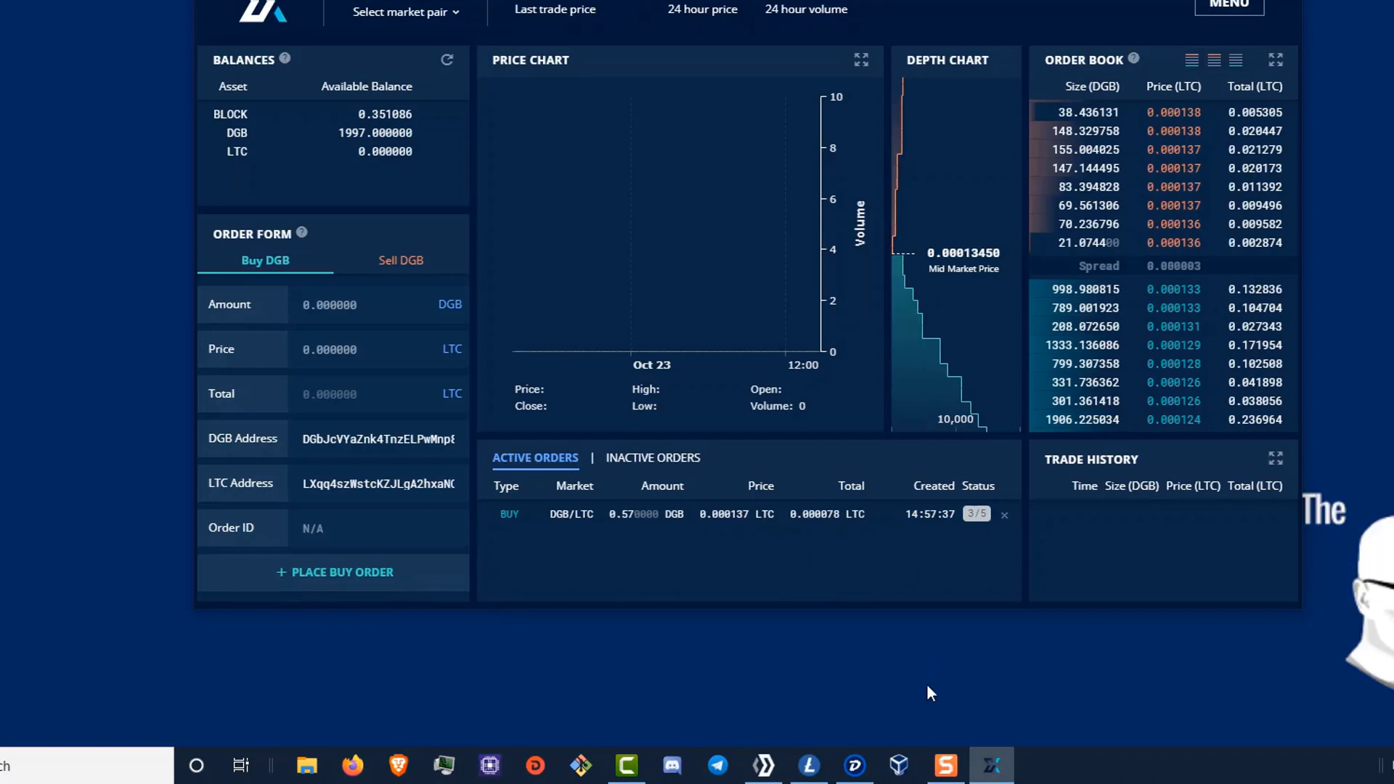
click(855, 765)
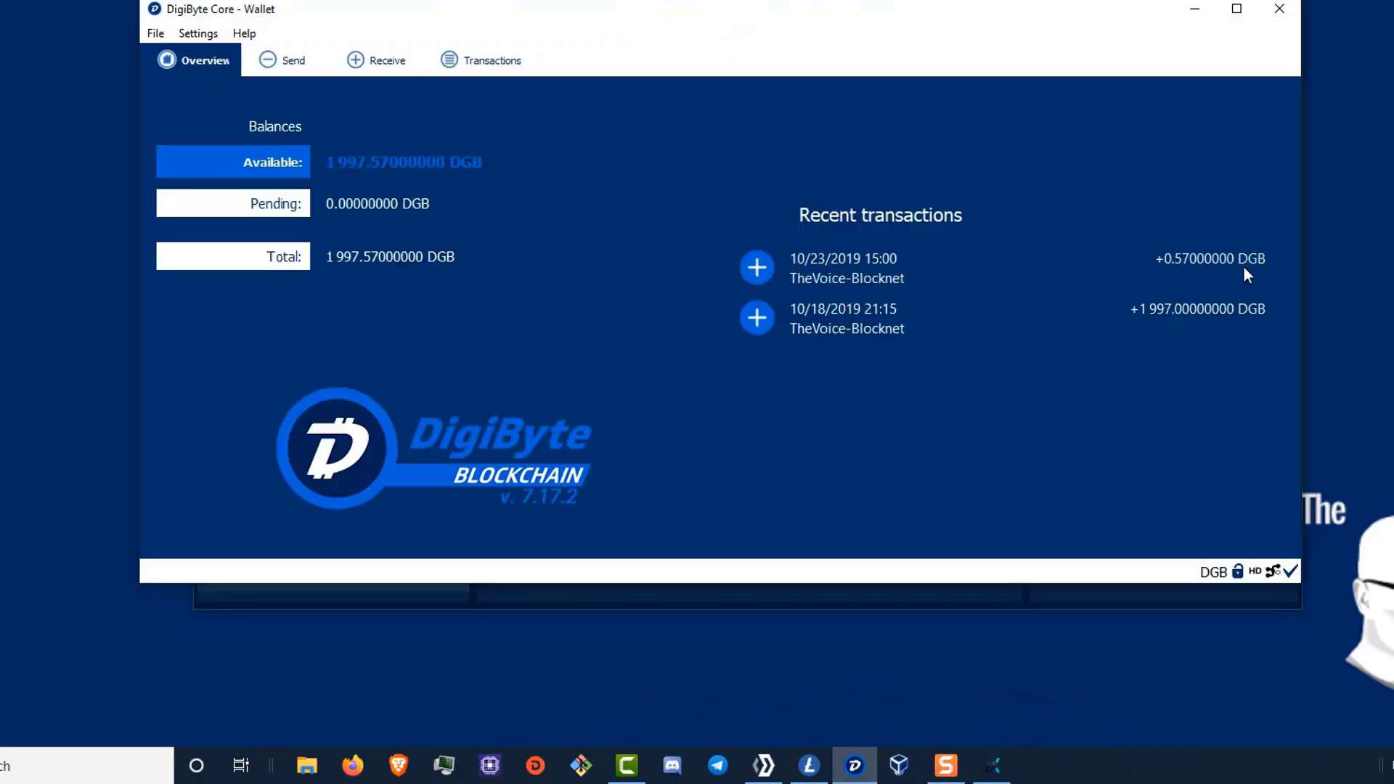
mouse_move(1243, 266)
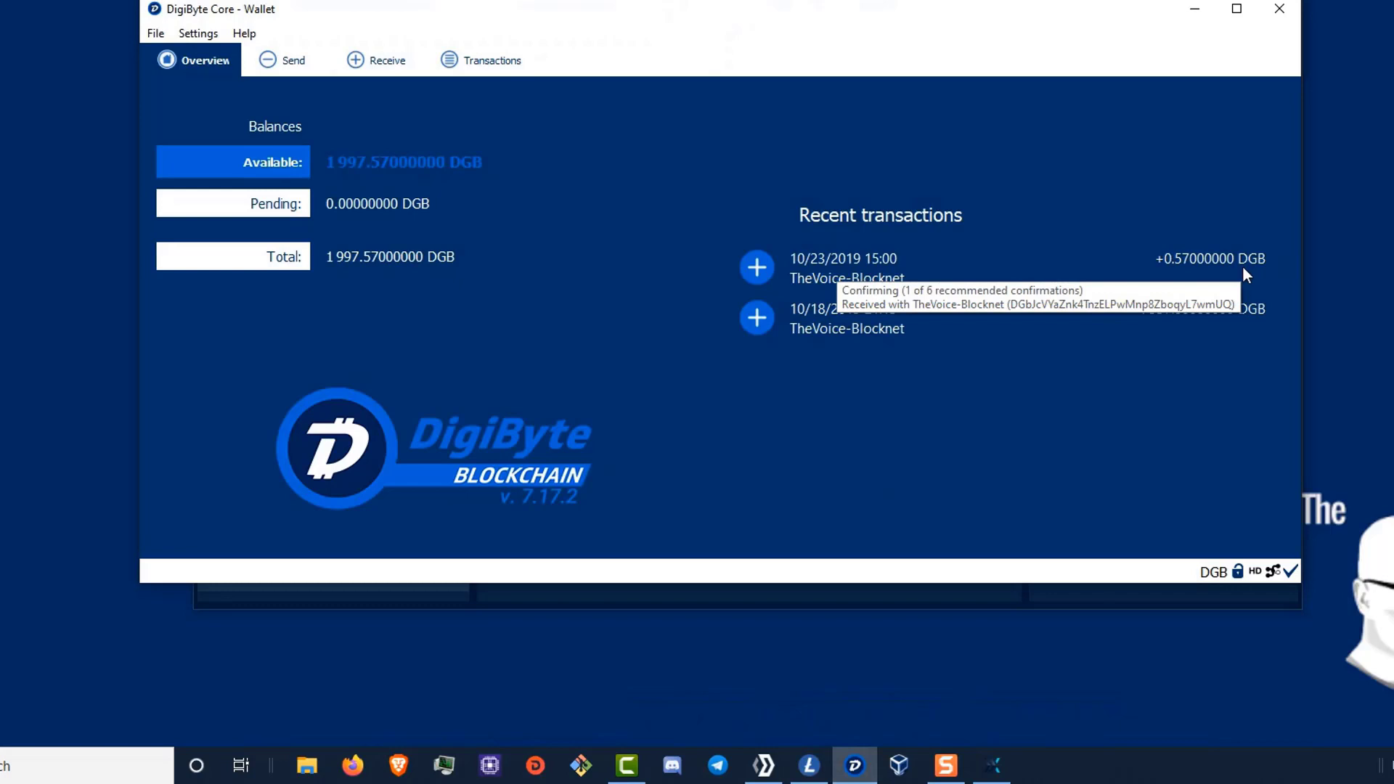
click(1194, 9)
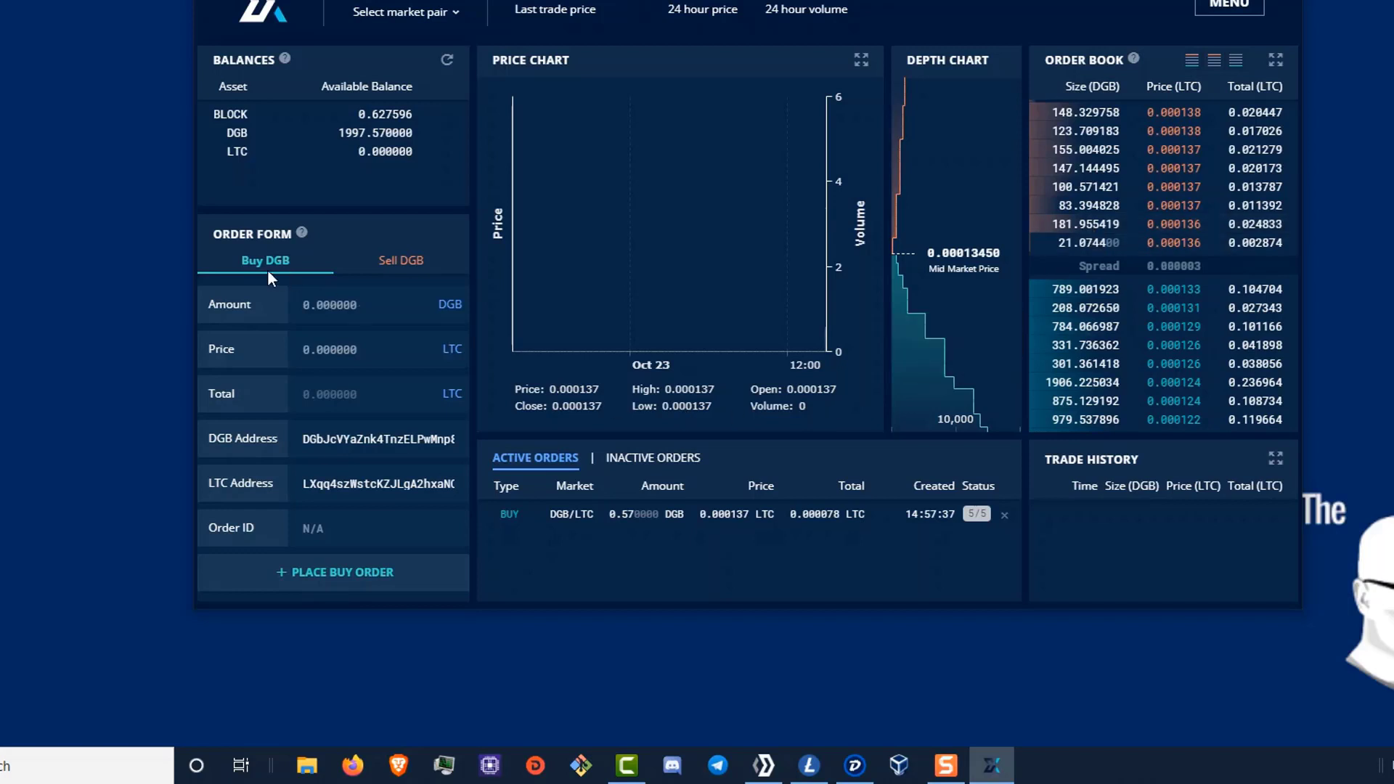
- Switch the Order Form to the Sell DGB tab
click(404, 263)
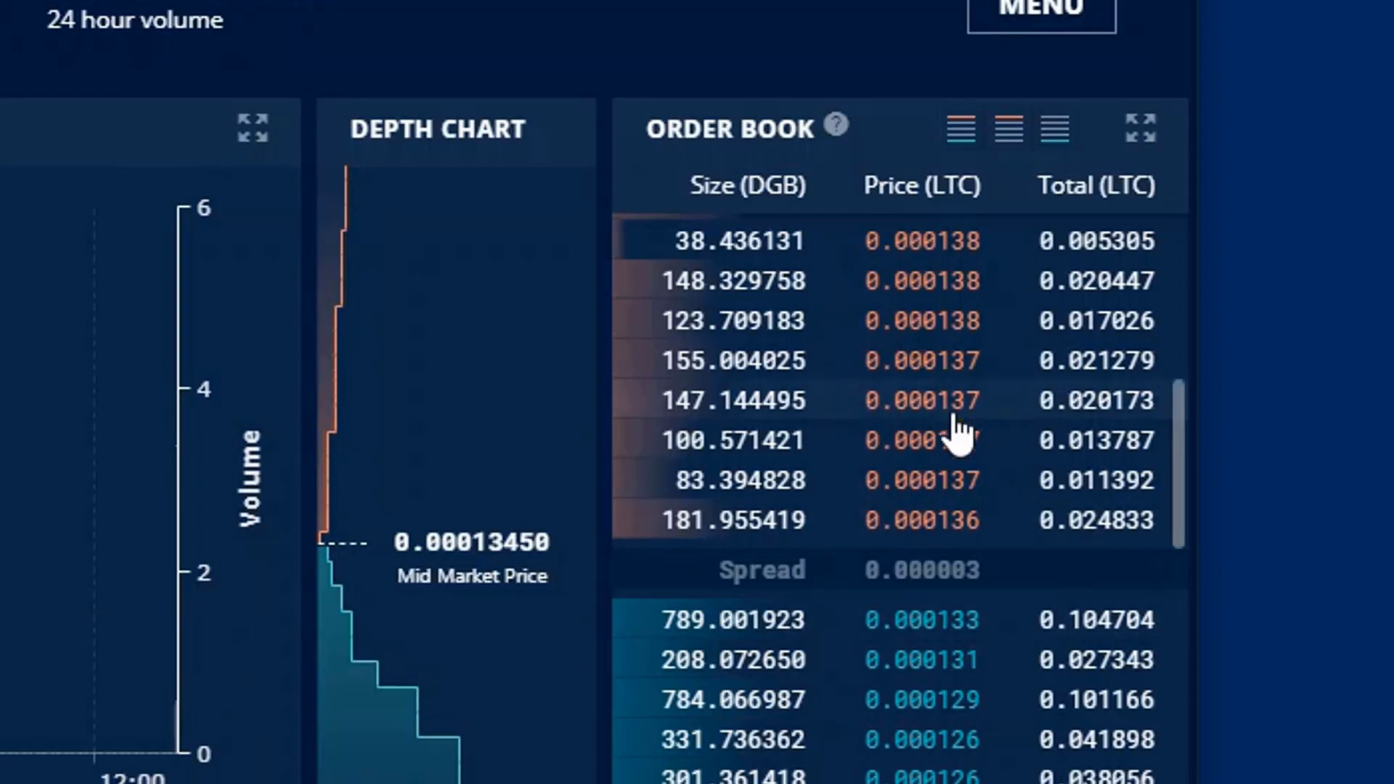
- Load the 181.955419 DGB offer and turn it into a 200 DGB sell at 0.000136 LTC
click(937, 537)
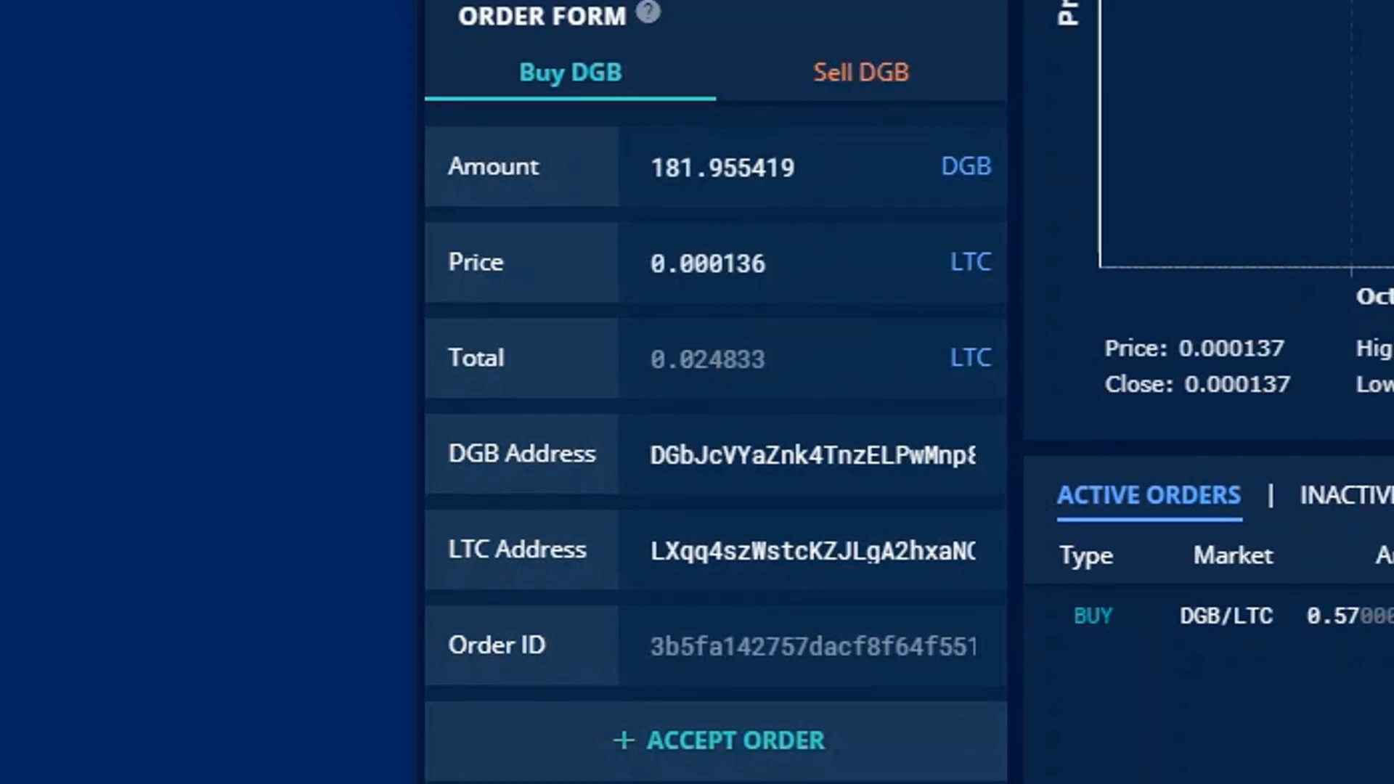
click(864, 100)
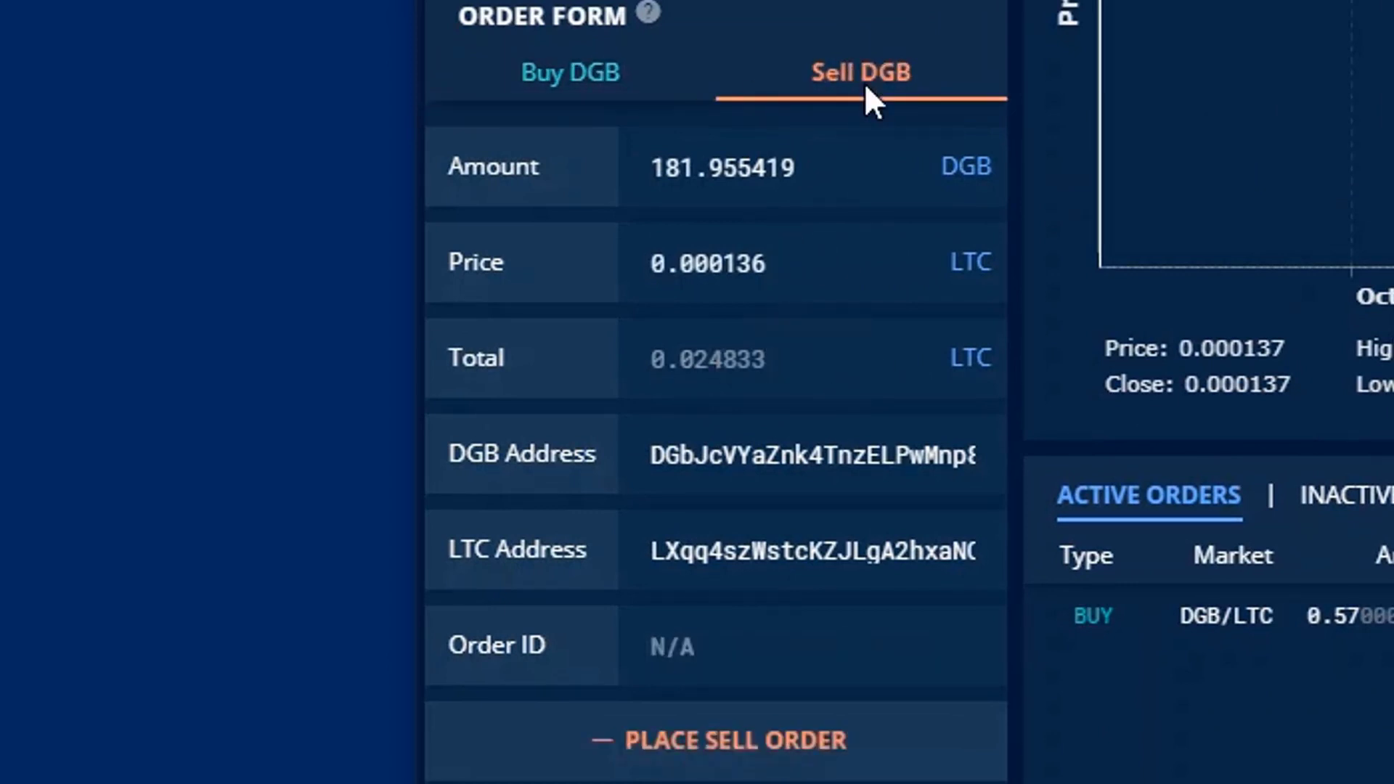
double_click(870, 167)
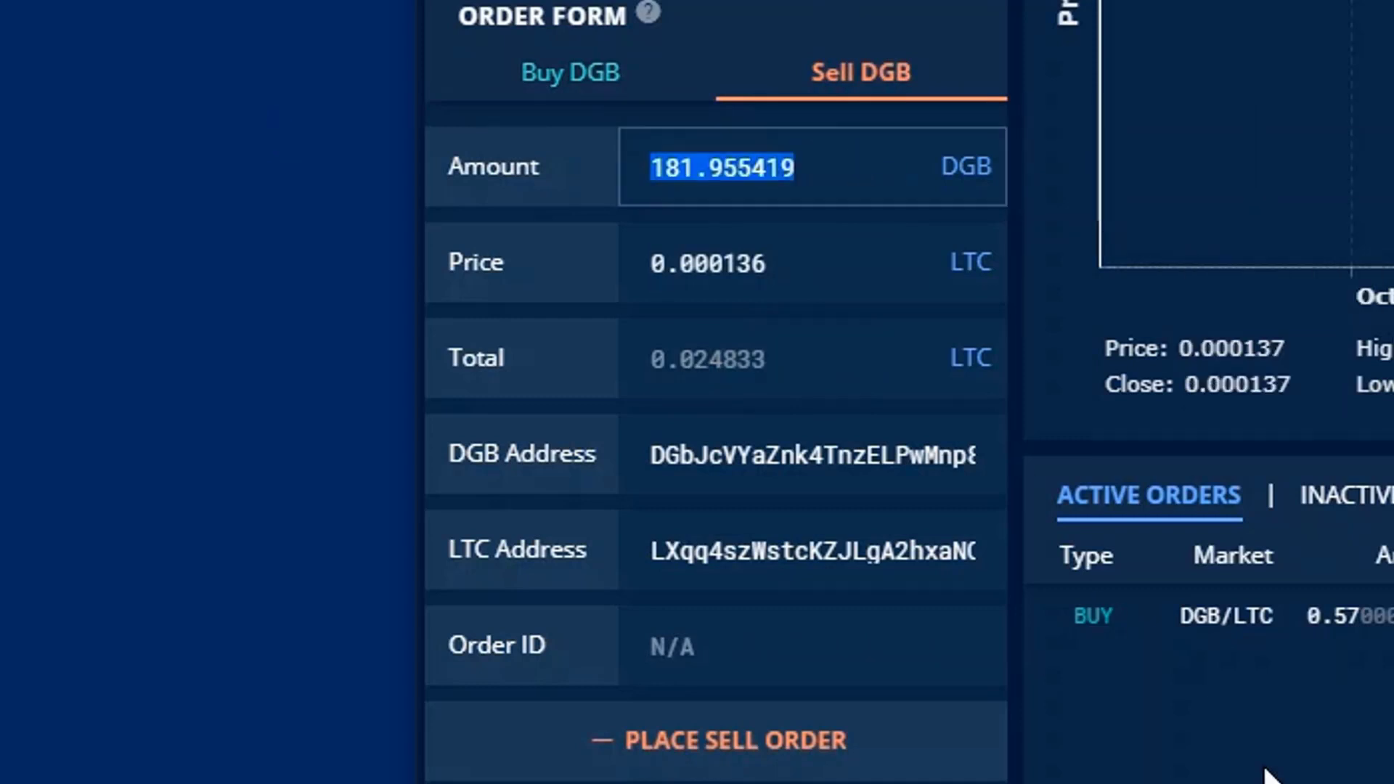
text(200)
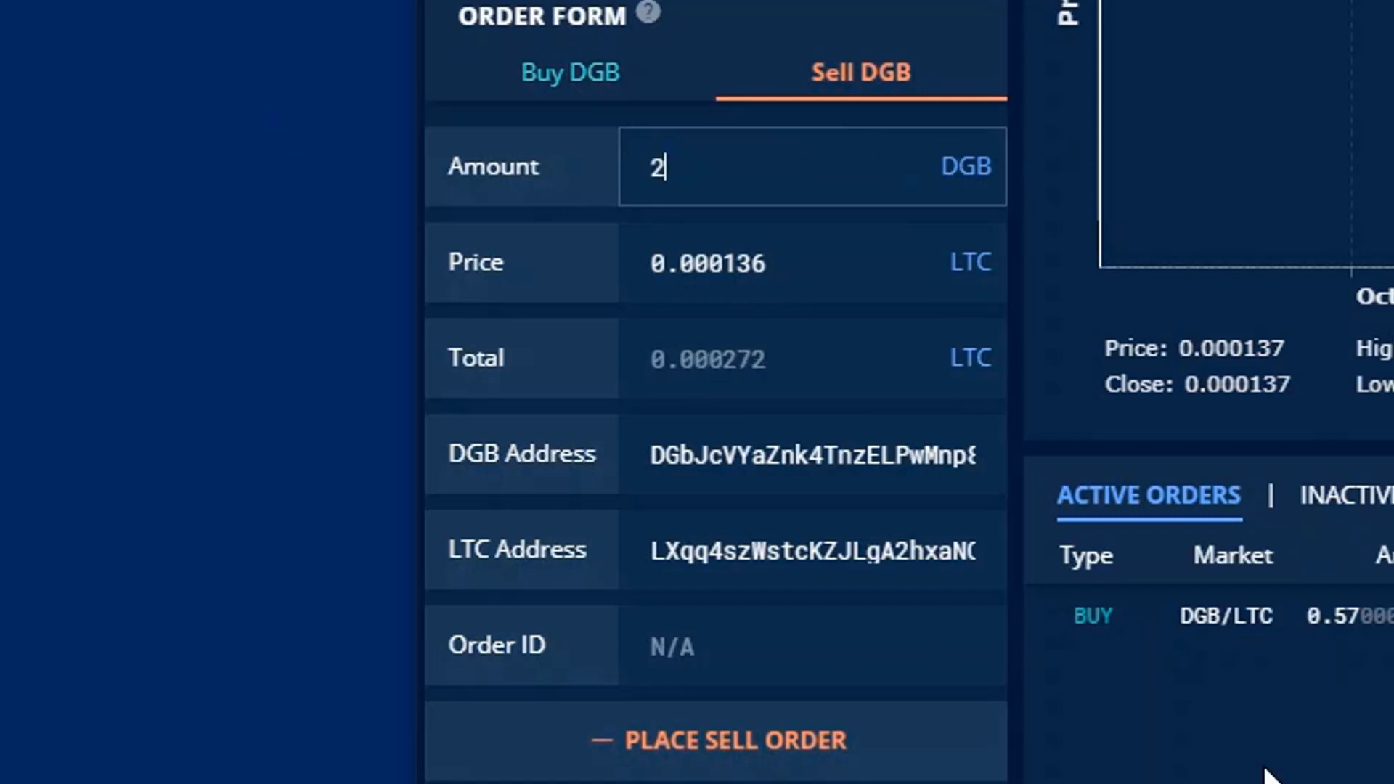
click(849, 365)
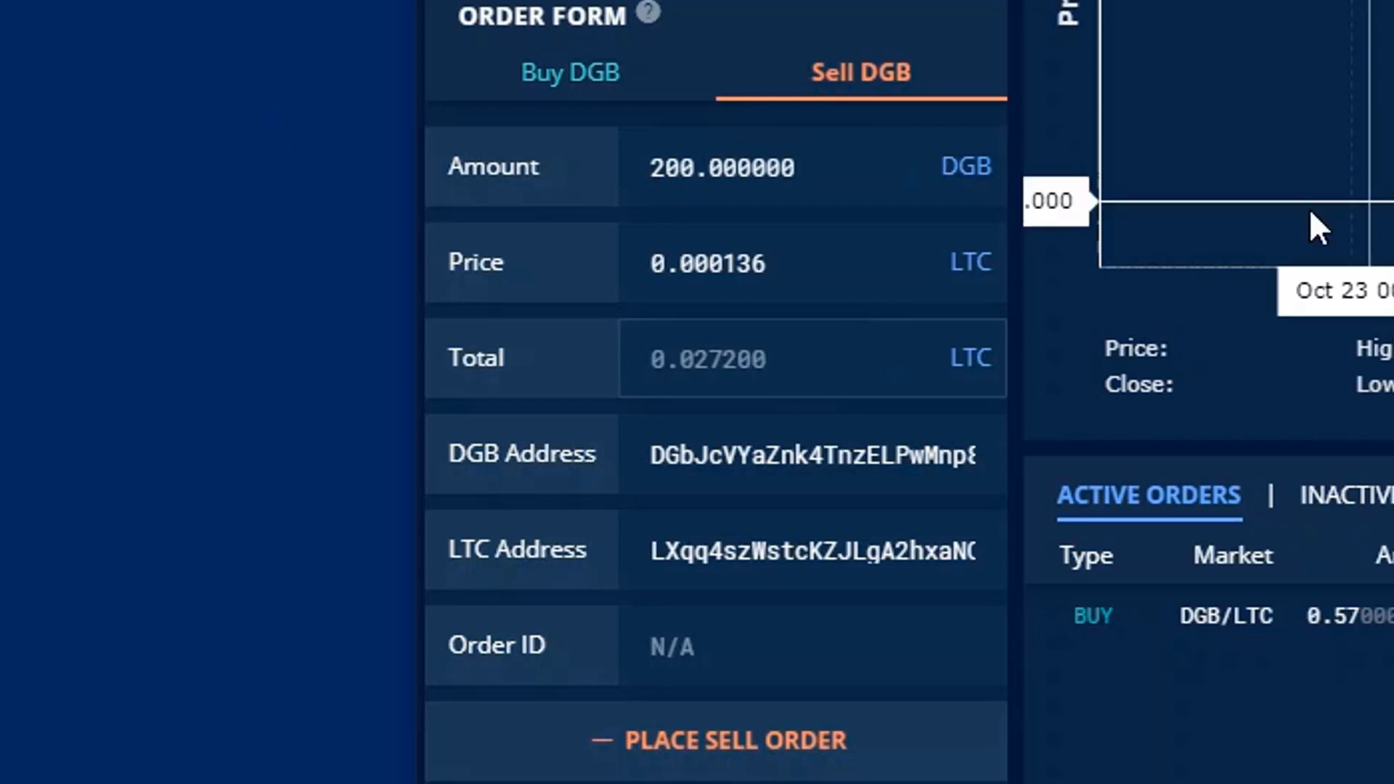
- Submit the 200 DGB sell order and confirm its 200.000000 row appears in the Order Book
click(731, 744)
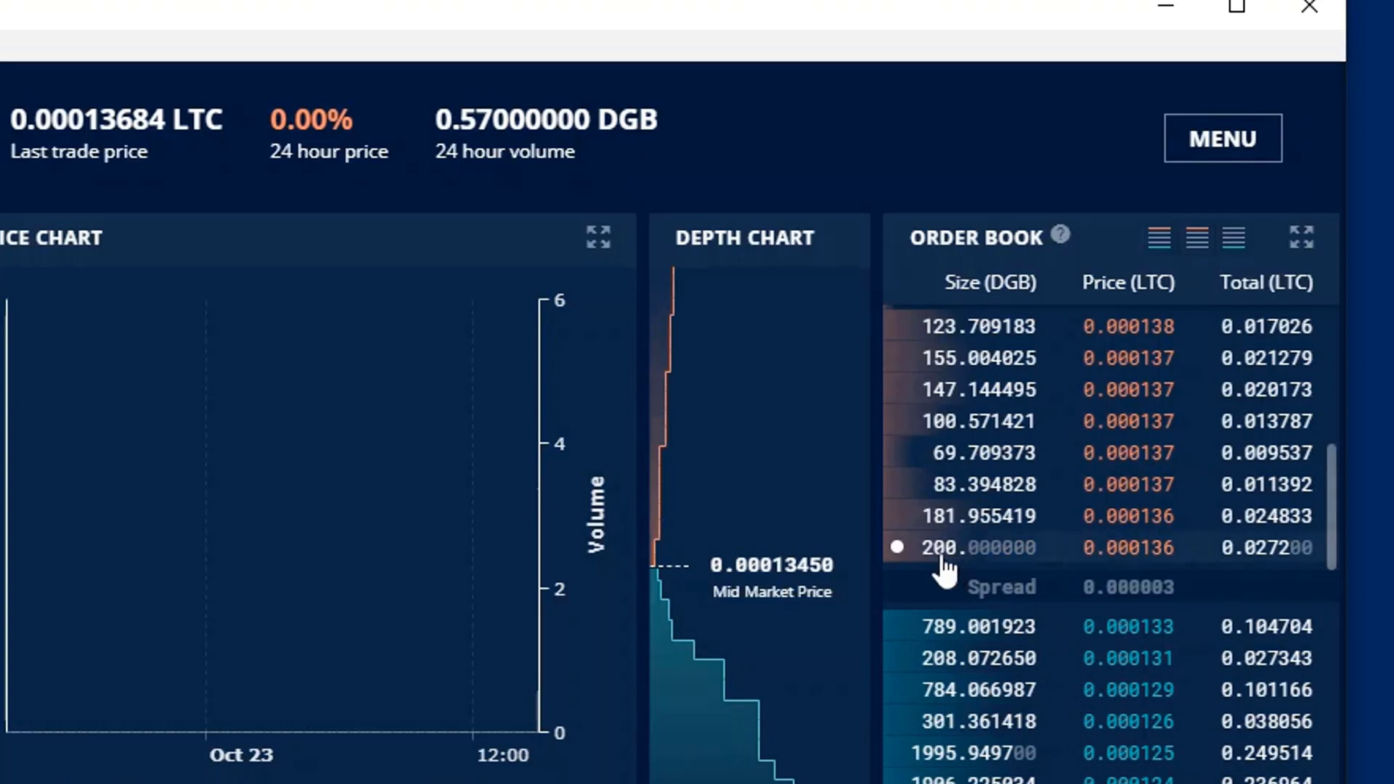
mouse_move(895, 558)
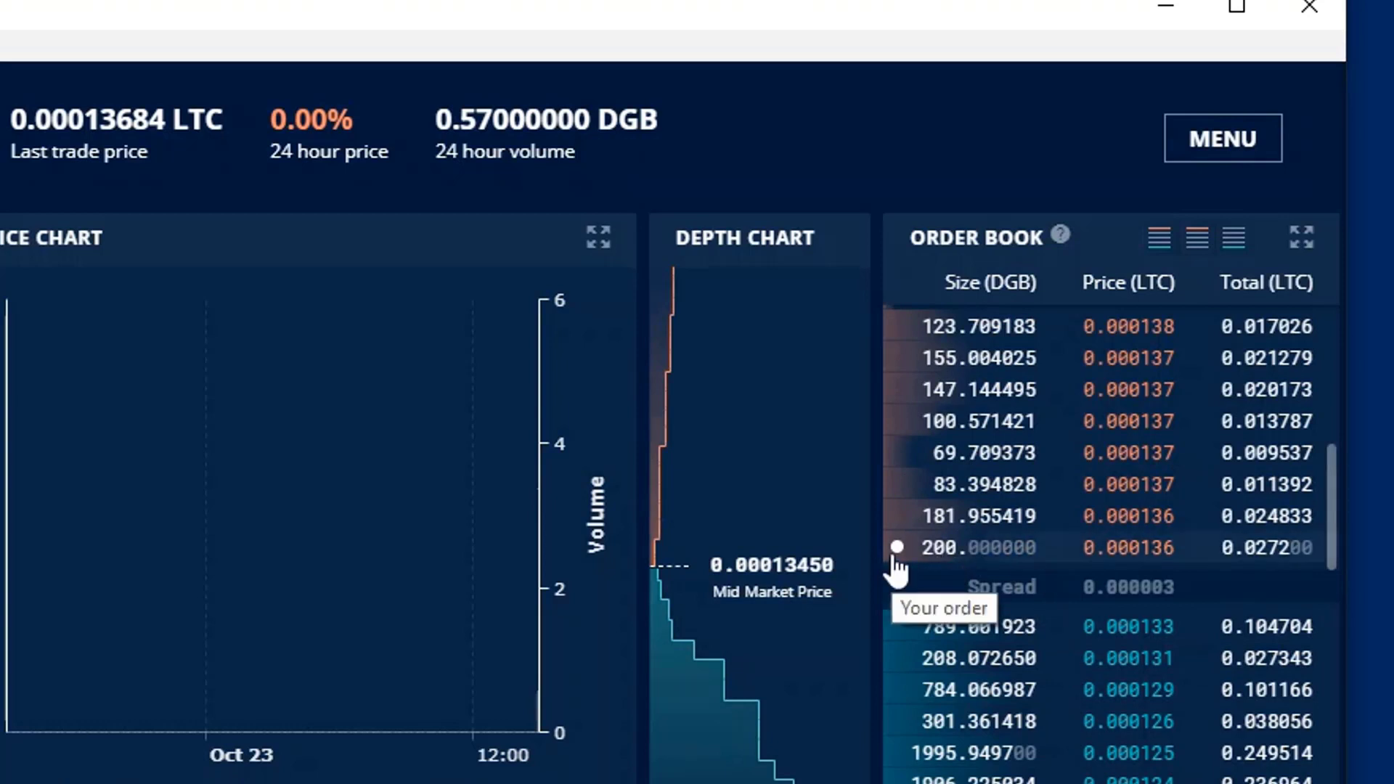